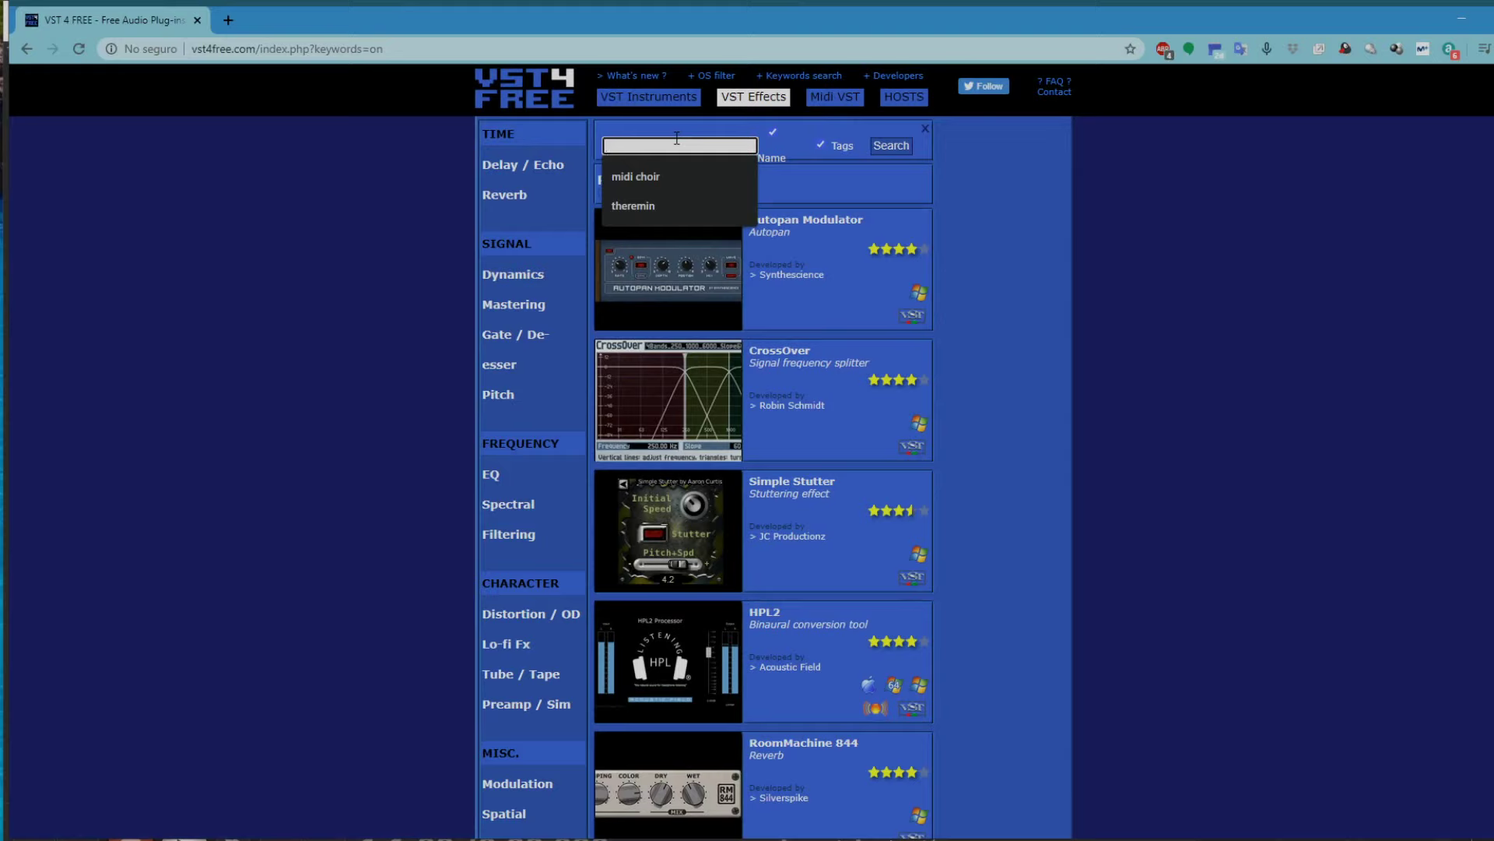
Step: Search the VST4Free site for "midi choir" and open the MIDI Choir plugin page
left_click(662, 177)
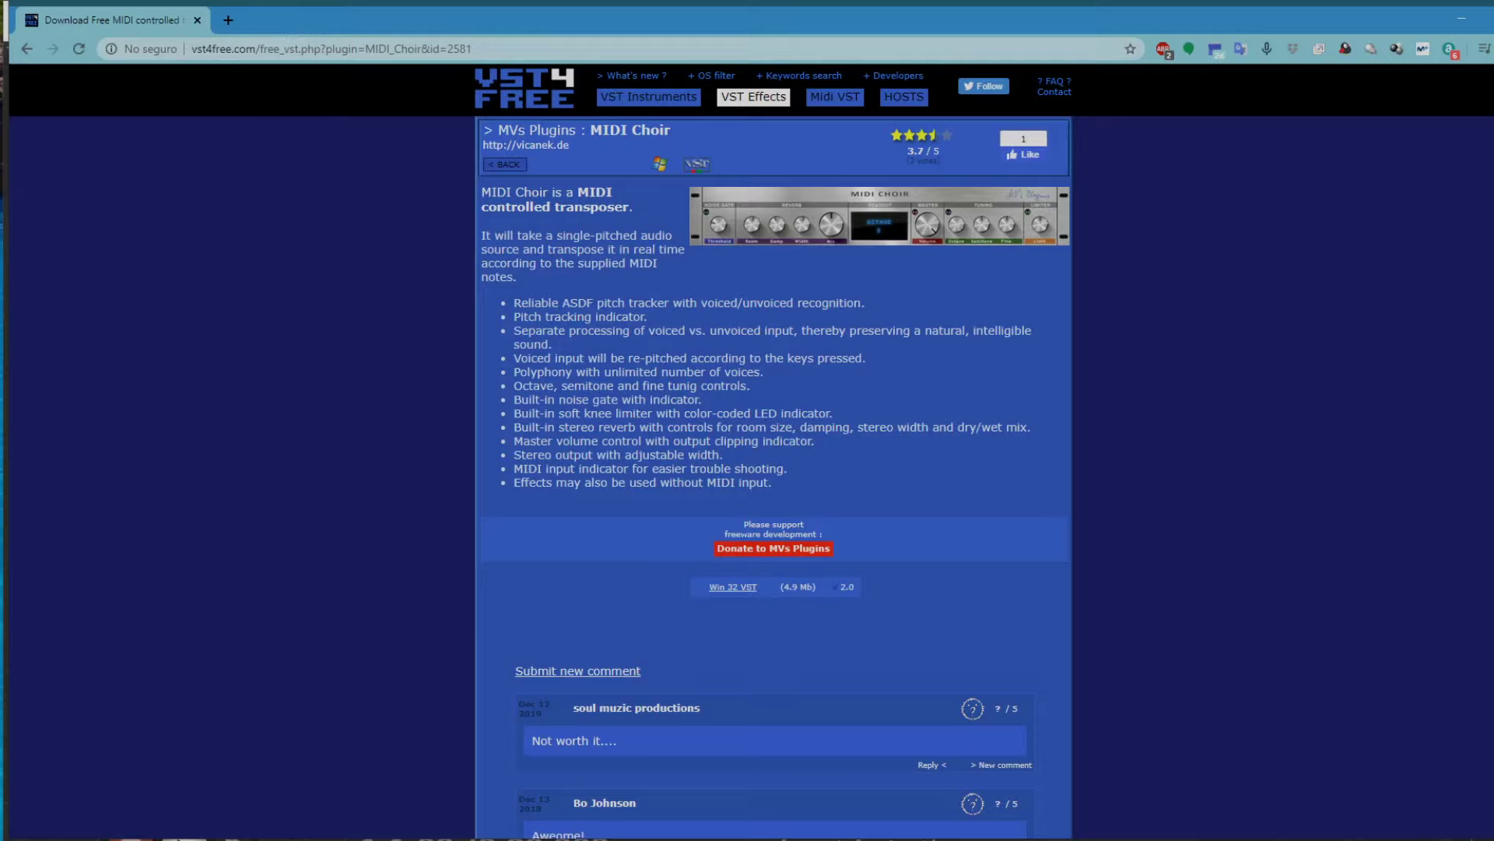
Step: Switch to REAPER and insert three new tracks in the empty project
key("alt+Tab")
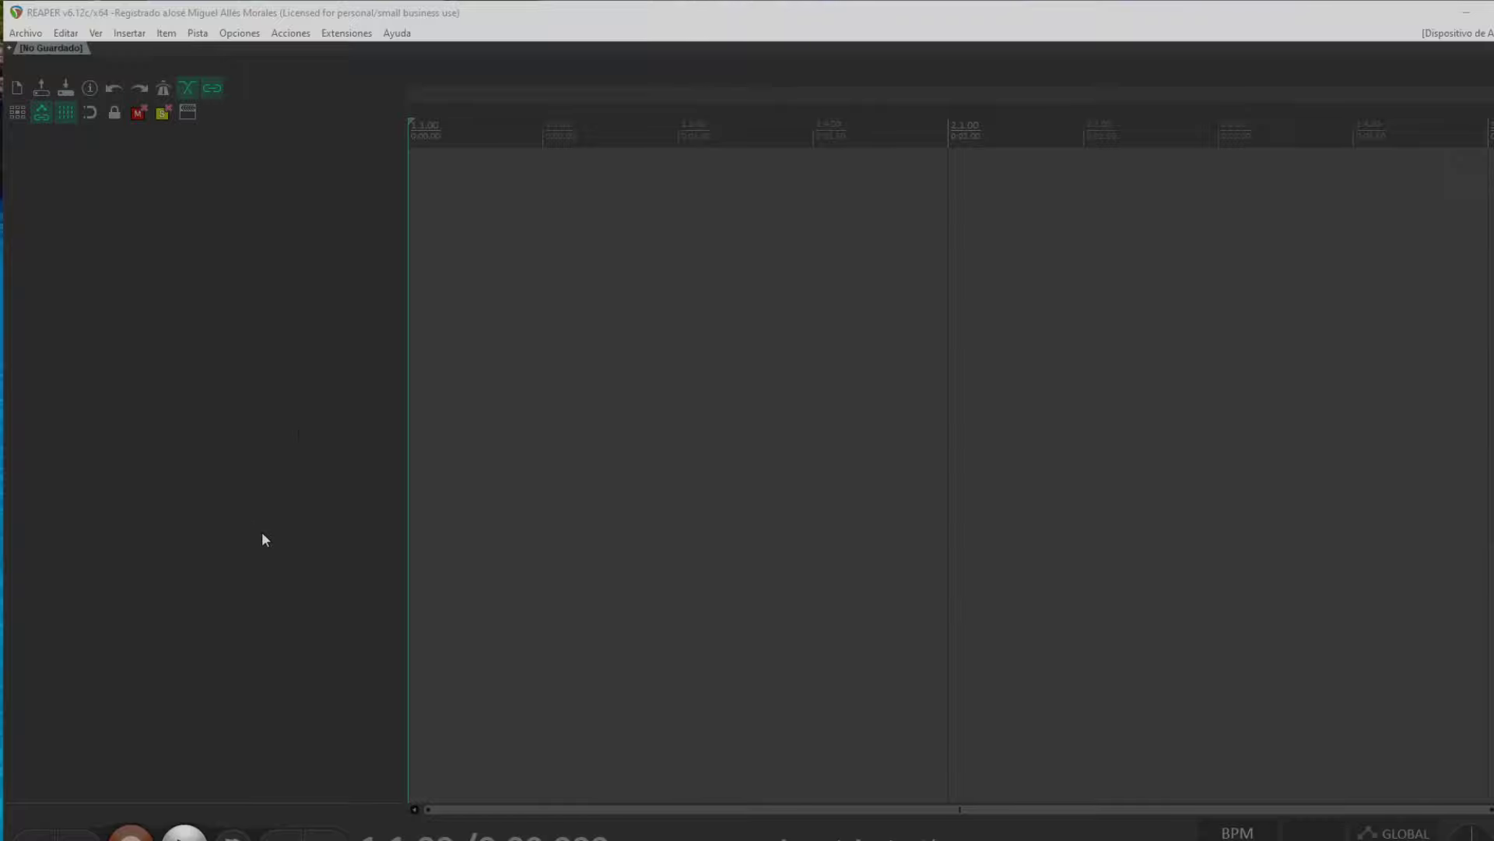
key("ctrl+t")
key("ctrl+t")
key("ctrl+t")
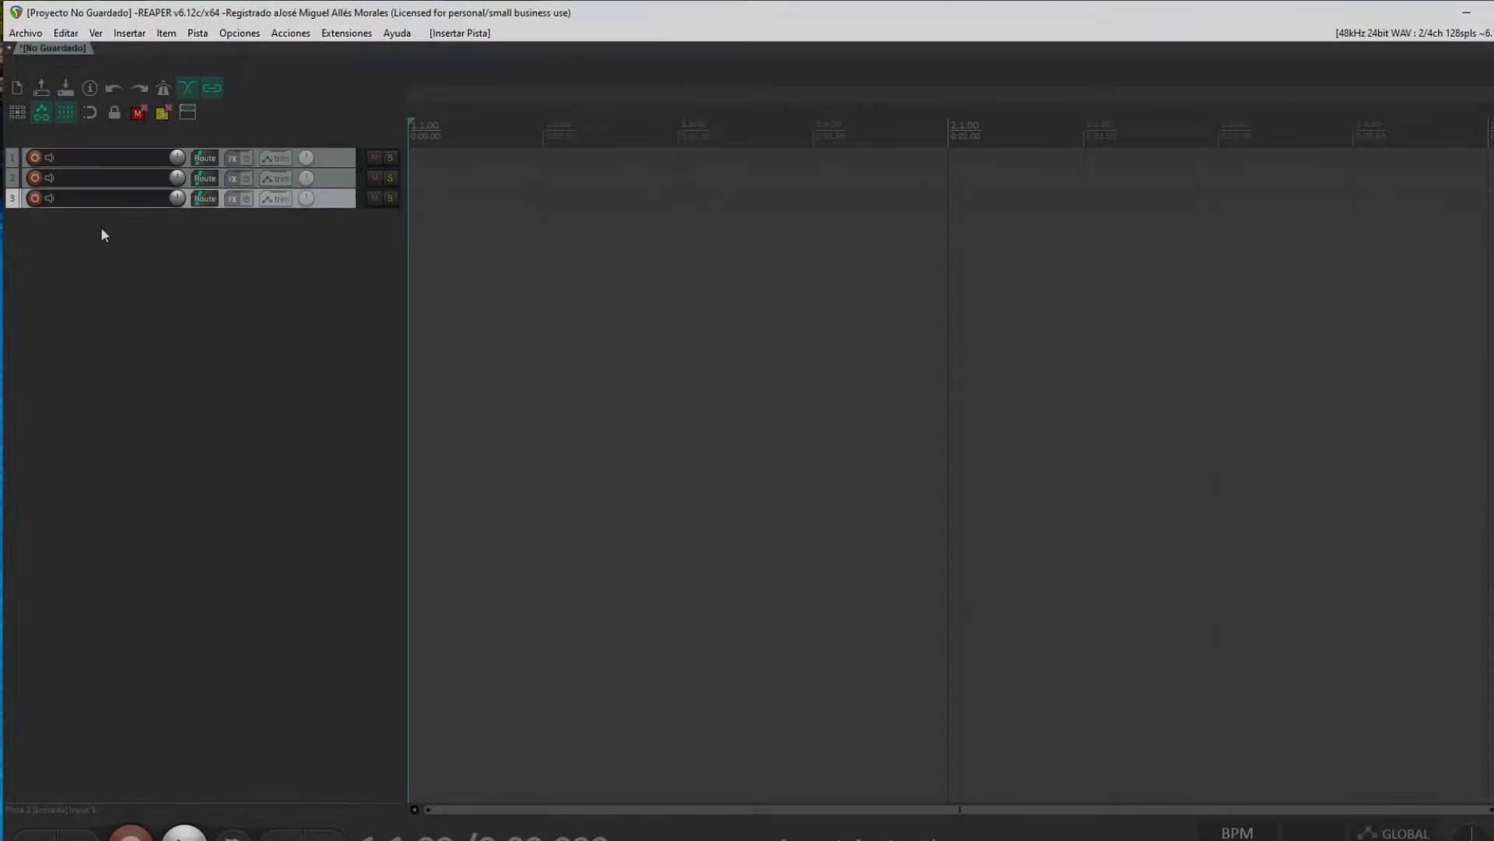
Step: Name the first track "Voz" and the second track "Midi"
double_click(109, 158)
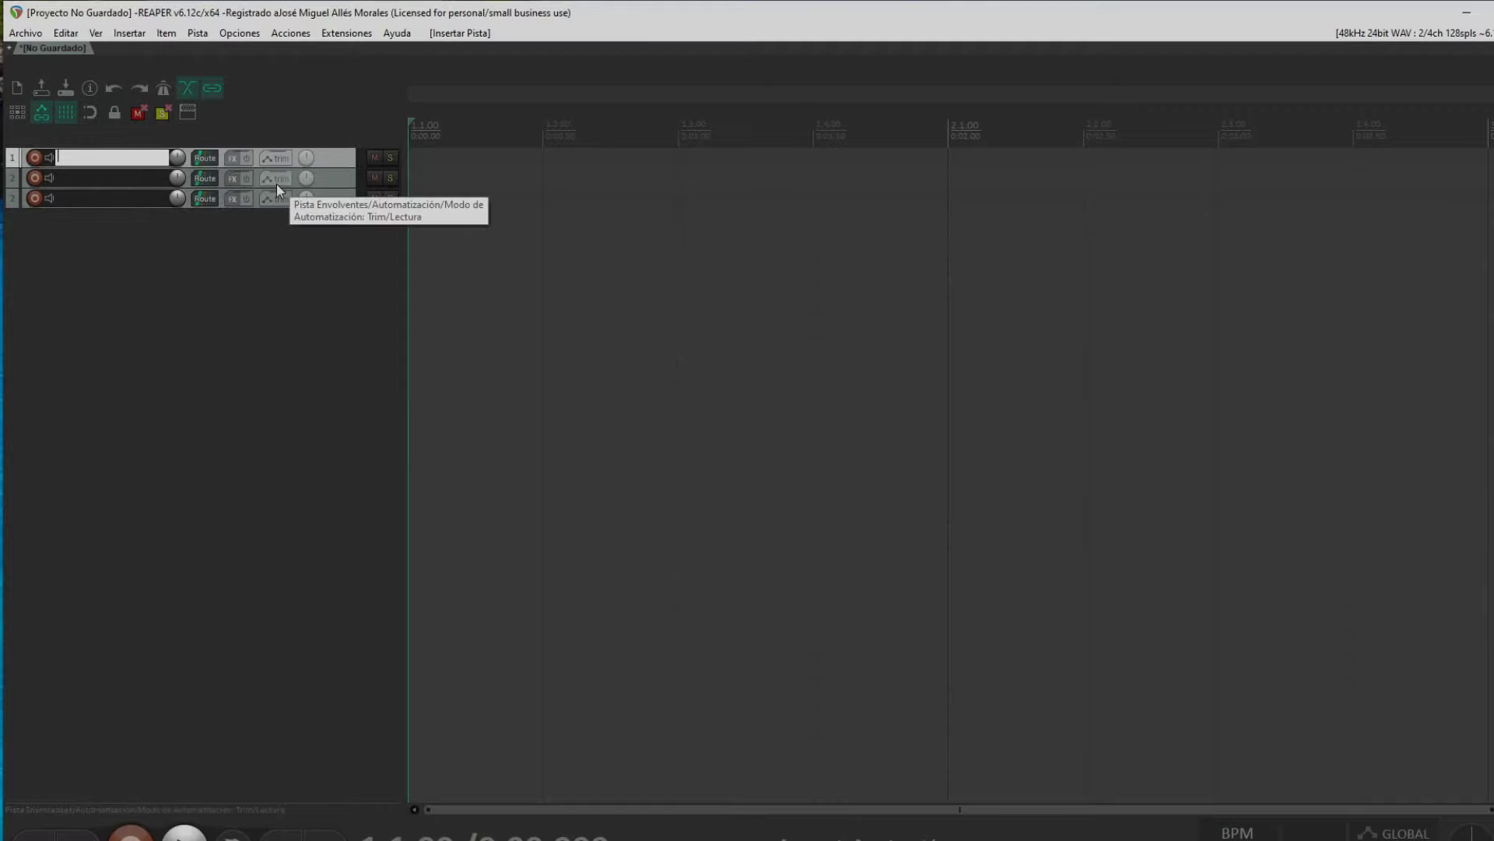
type("Voz")
key("Tab")
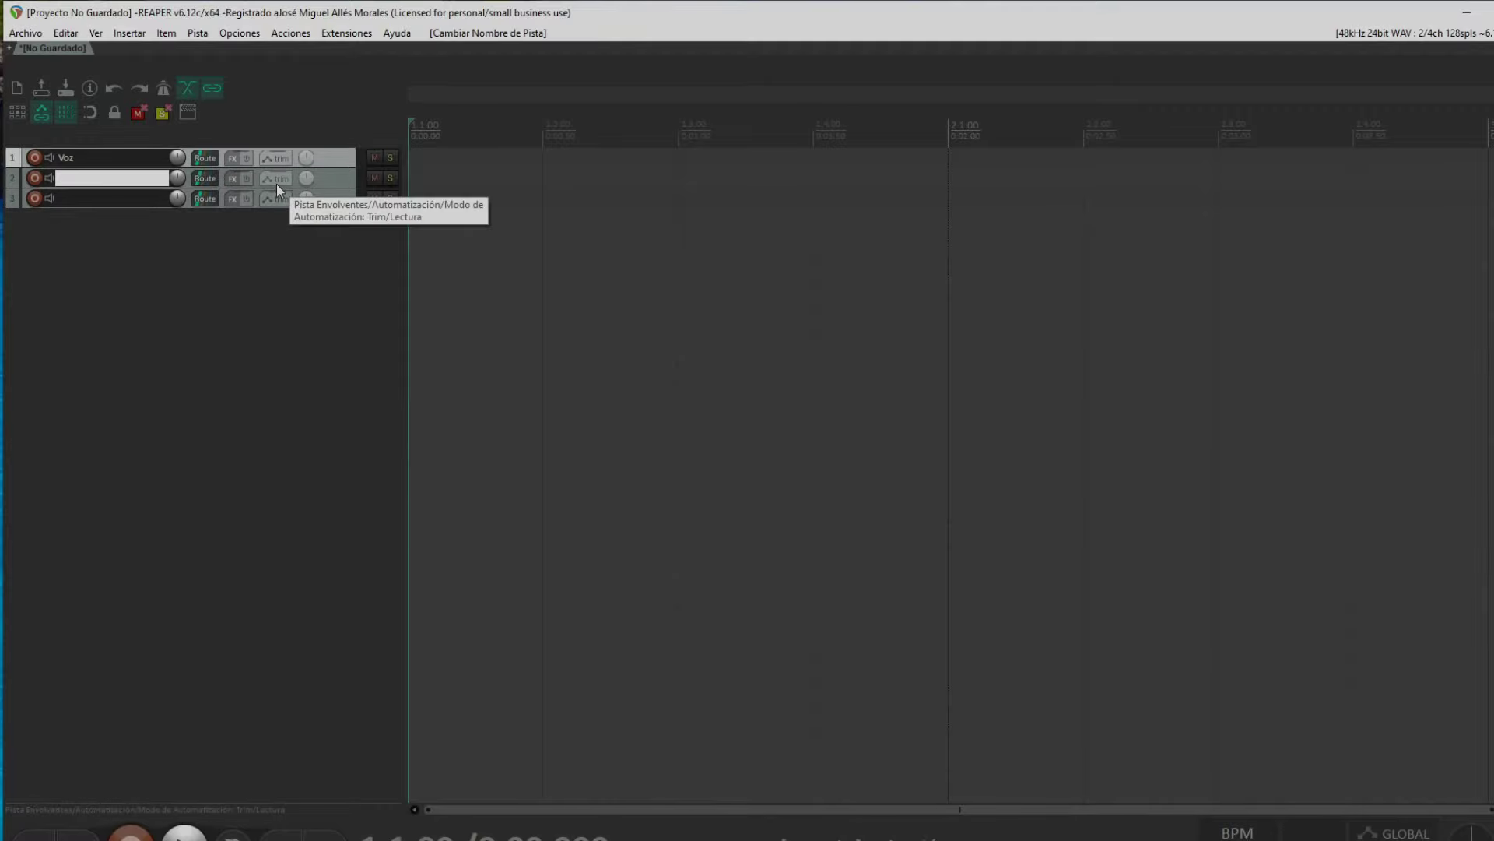
type("Midi")
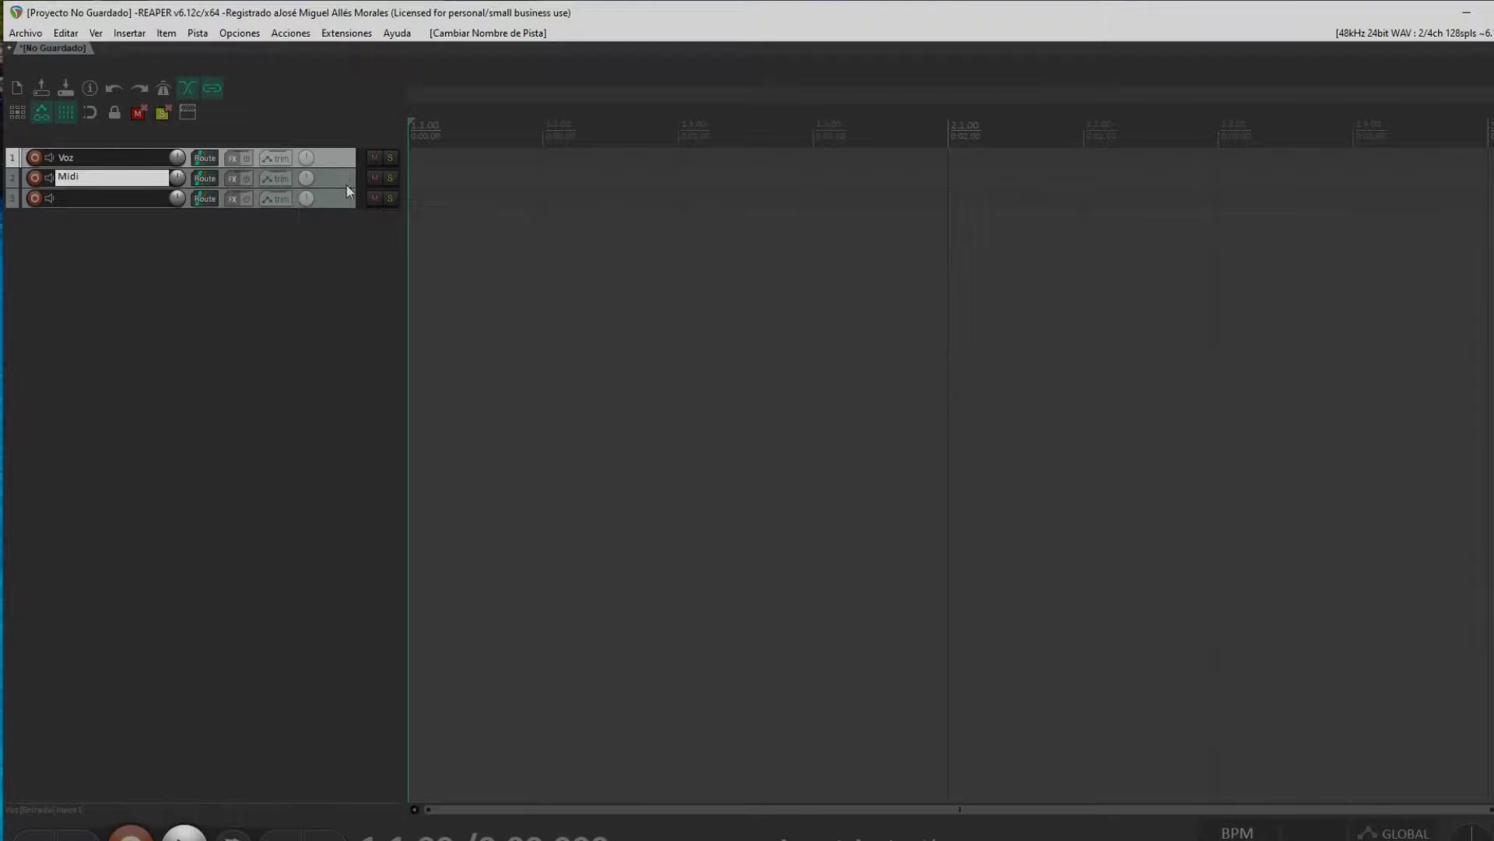
Step: Enlarge the height of all three tracks to expose their input controls and check the Voz track's input options
left_click_drag(348, 188, 343, 263)
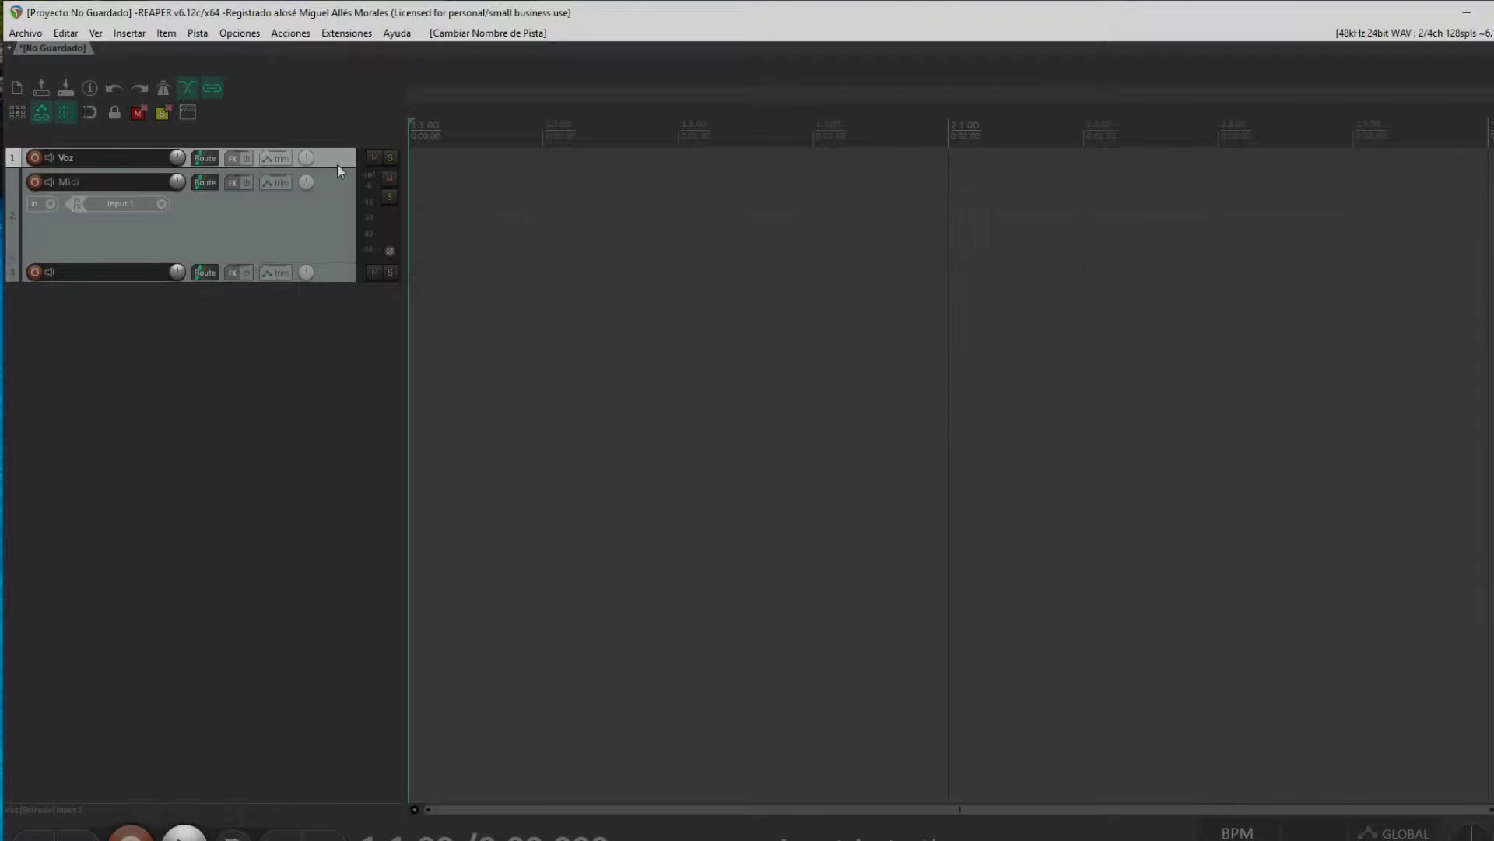
left_click_drag(340, 169, 342, 242)
left_click_drag(327, 354, 326, 417)
left_click(123, 183)
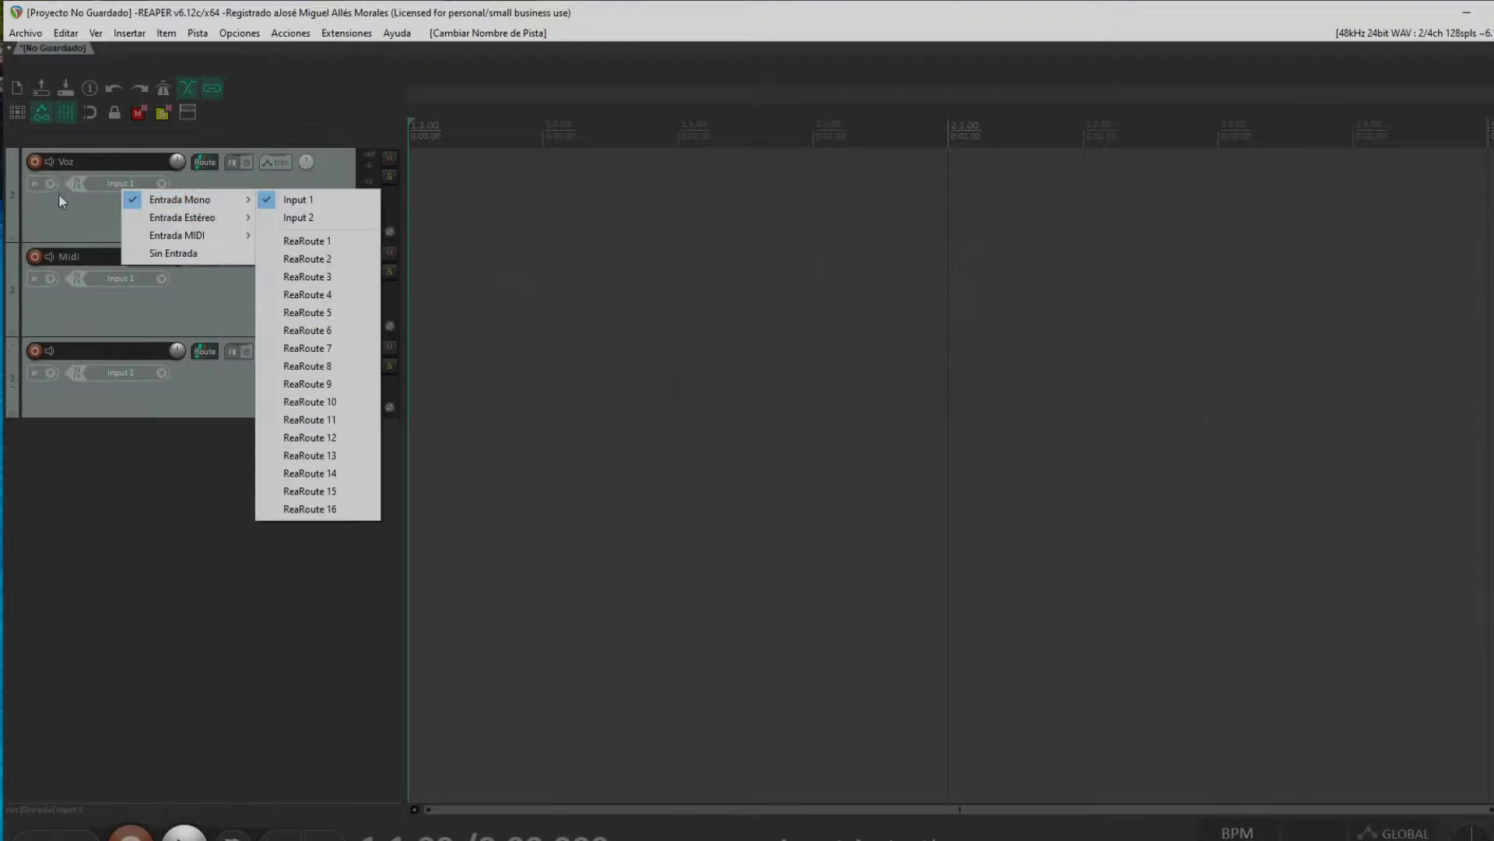
left_click(72, 196)
Step: Enable input monitoring on all three tracks, arming Voz briefly to test its signal and disarming it again
left_click(48, 163)
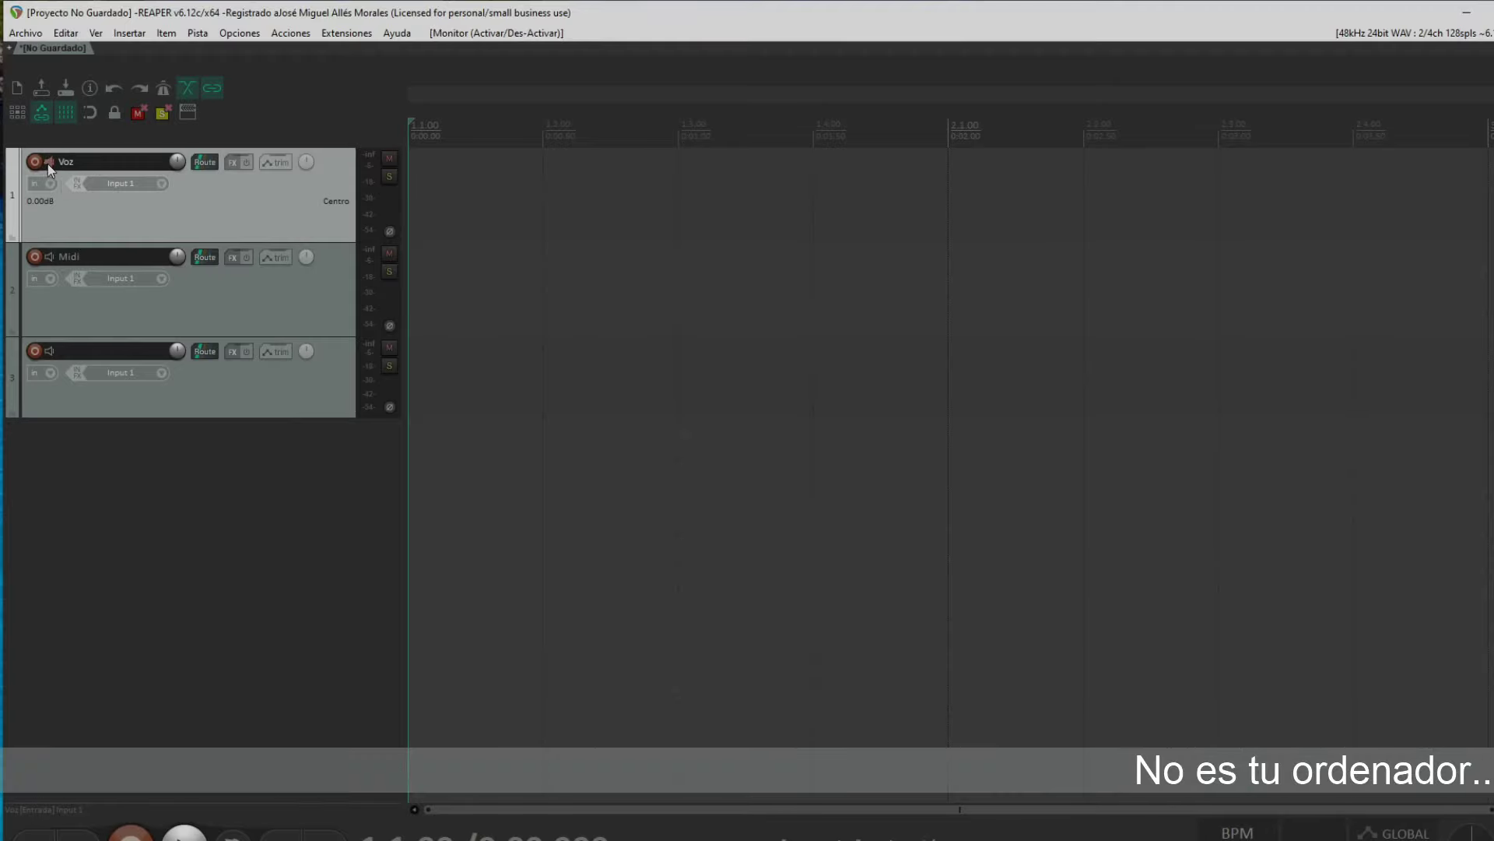
left_click(35, 164)
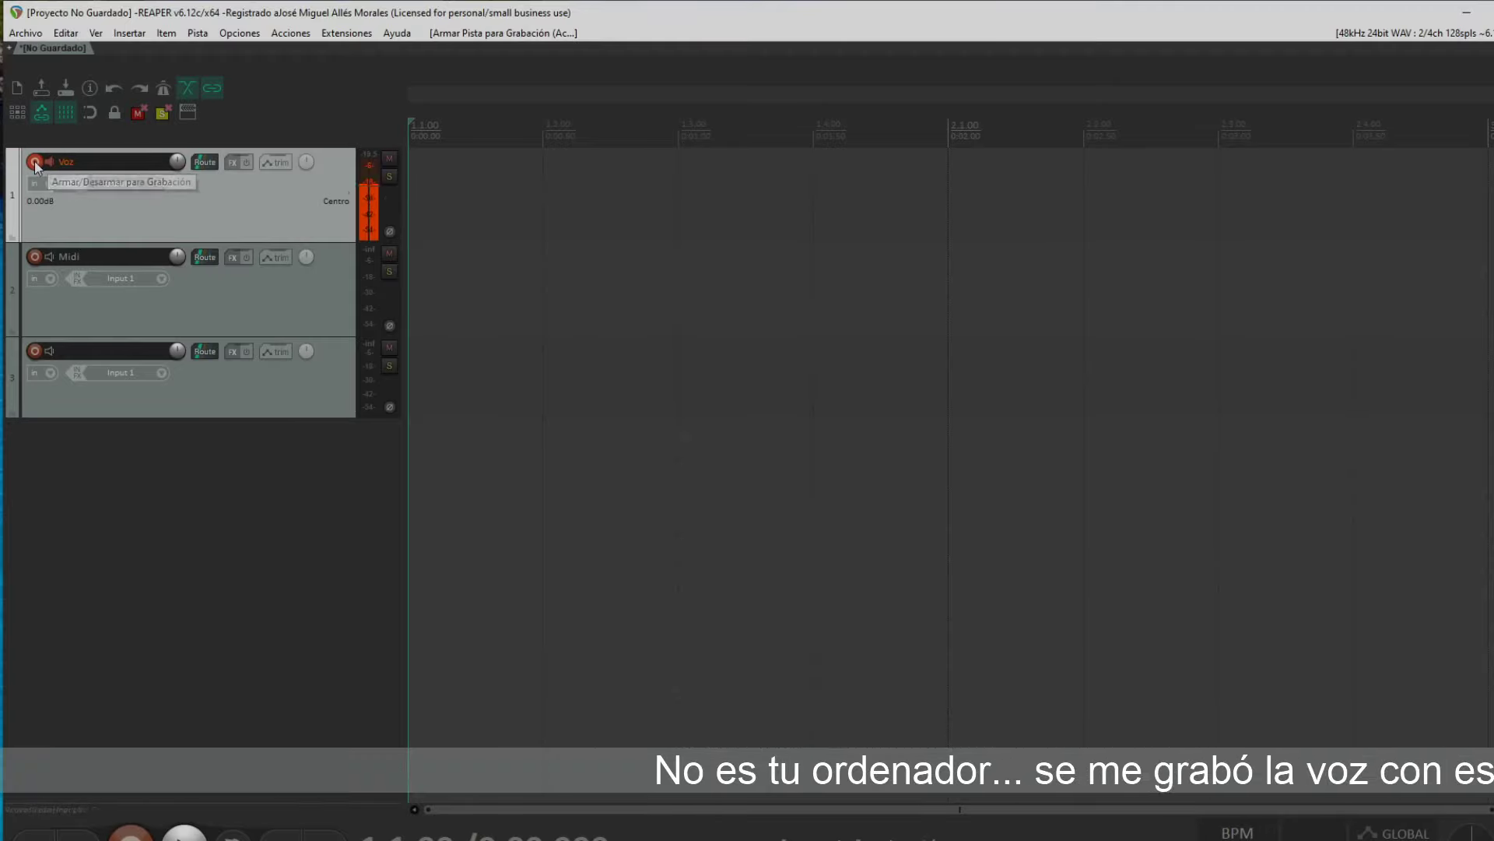
left_click(35, 165)
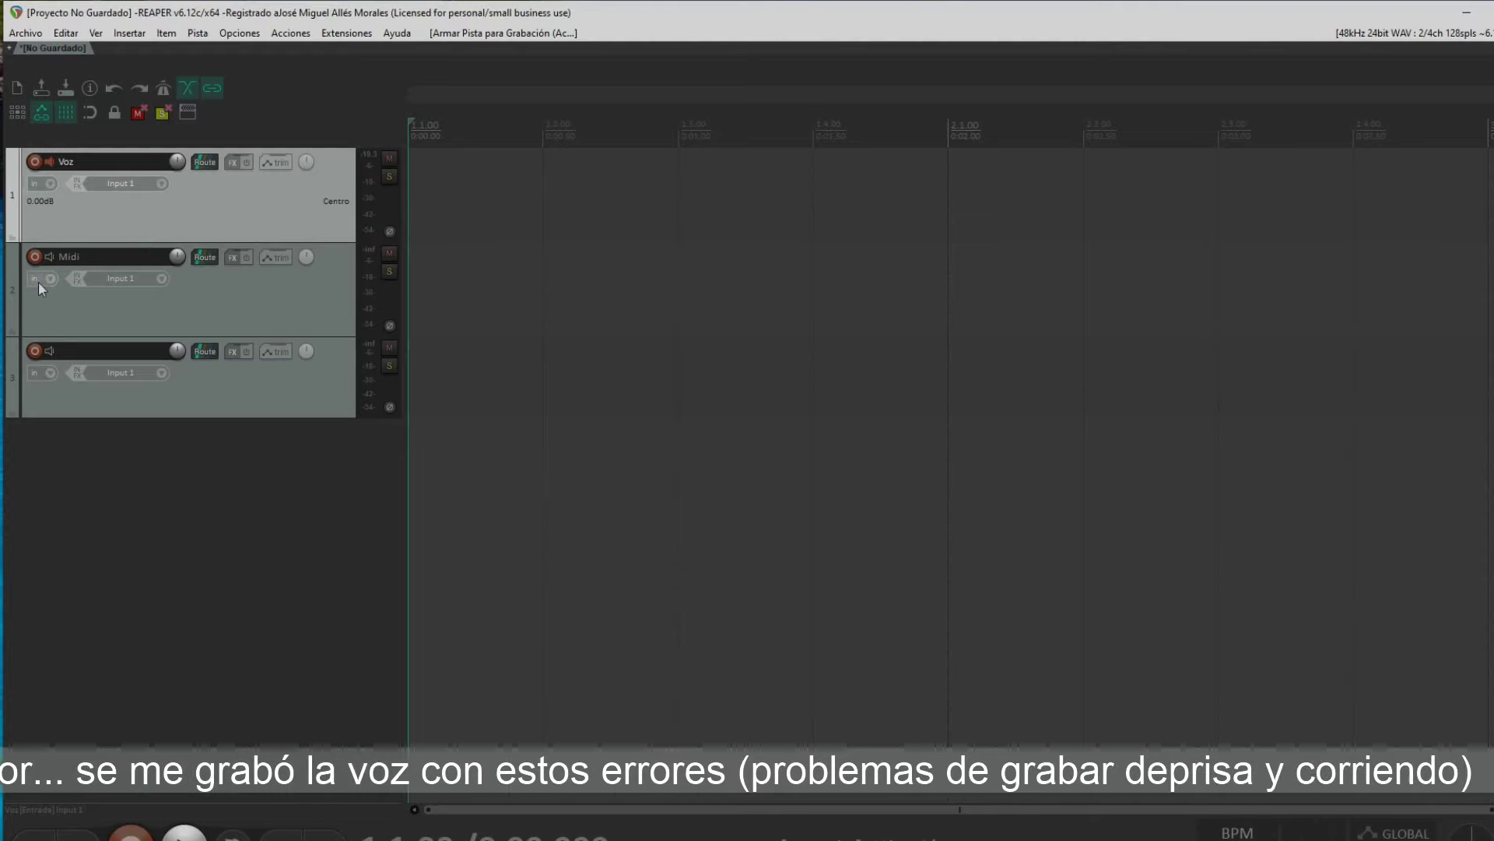
left_click(49, 258)
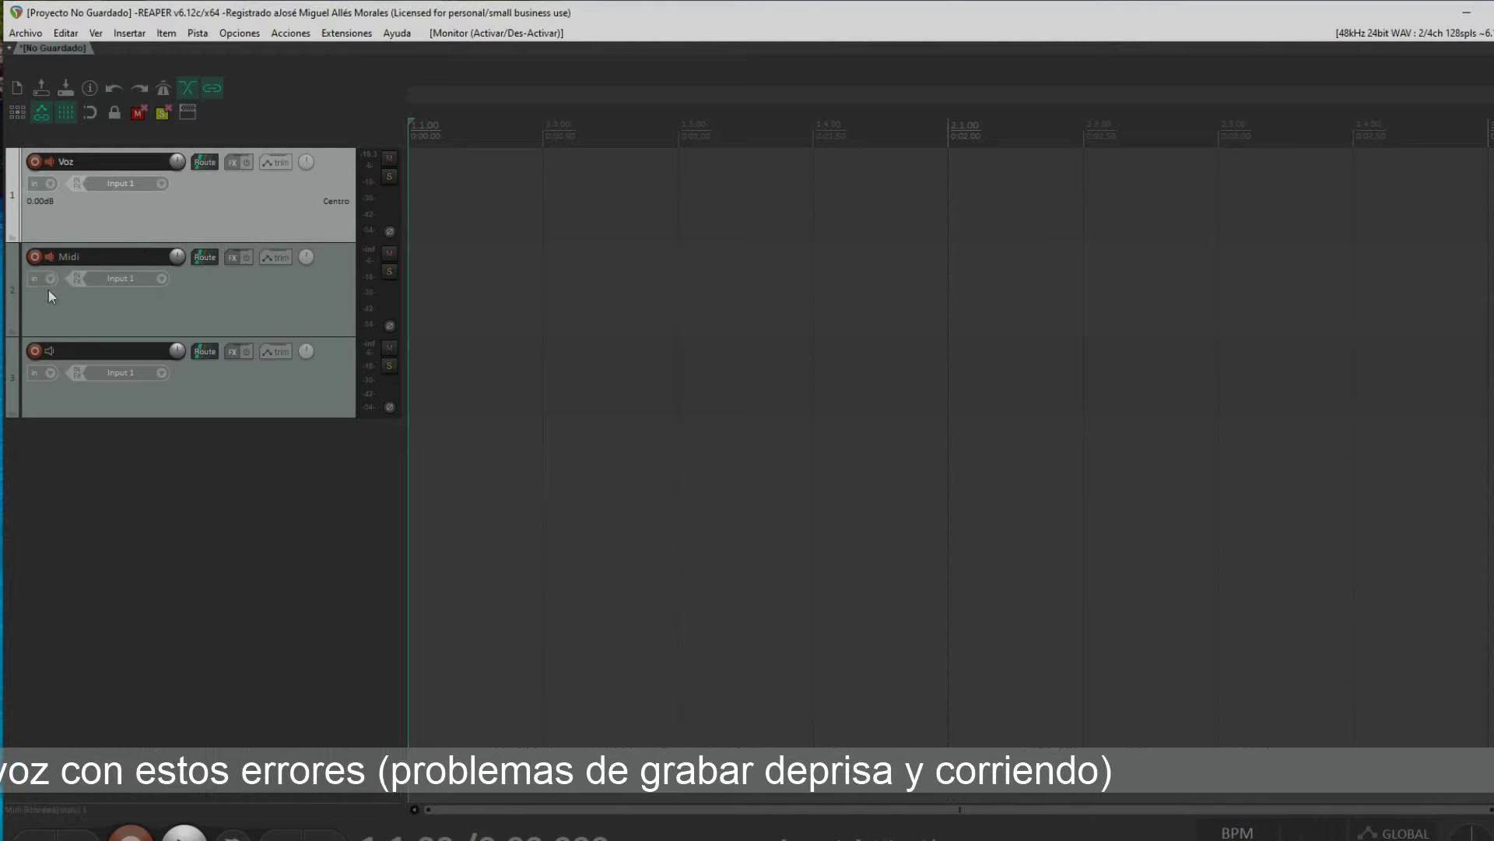
left_click(49, 354)
Step: Name the third track "Vocode"
left_click(217, 391)
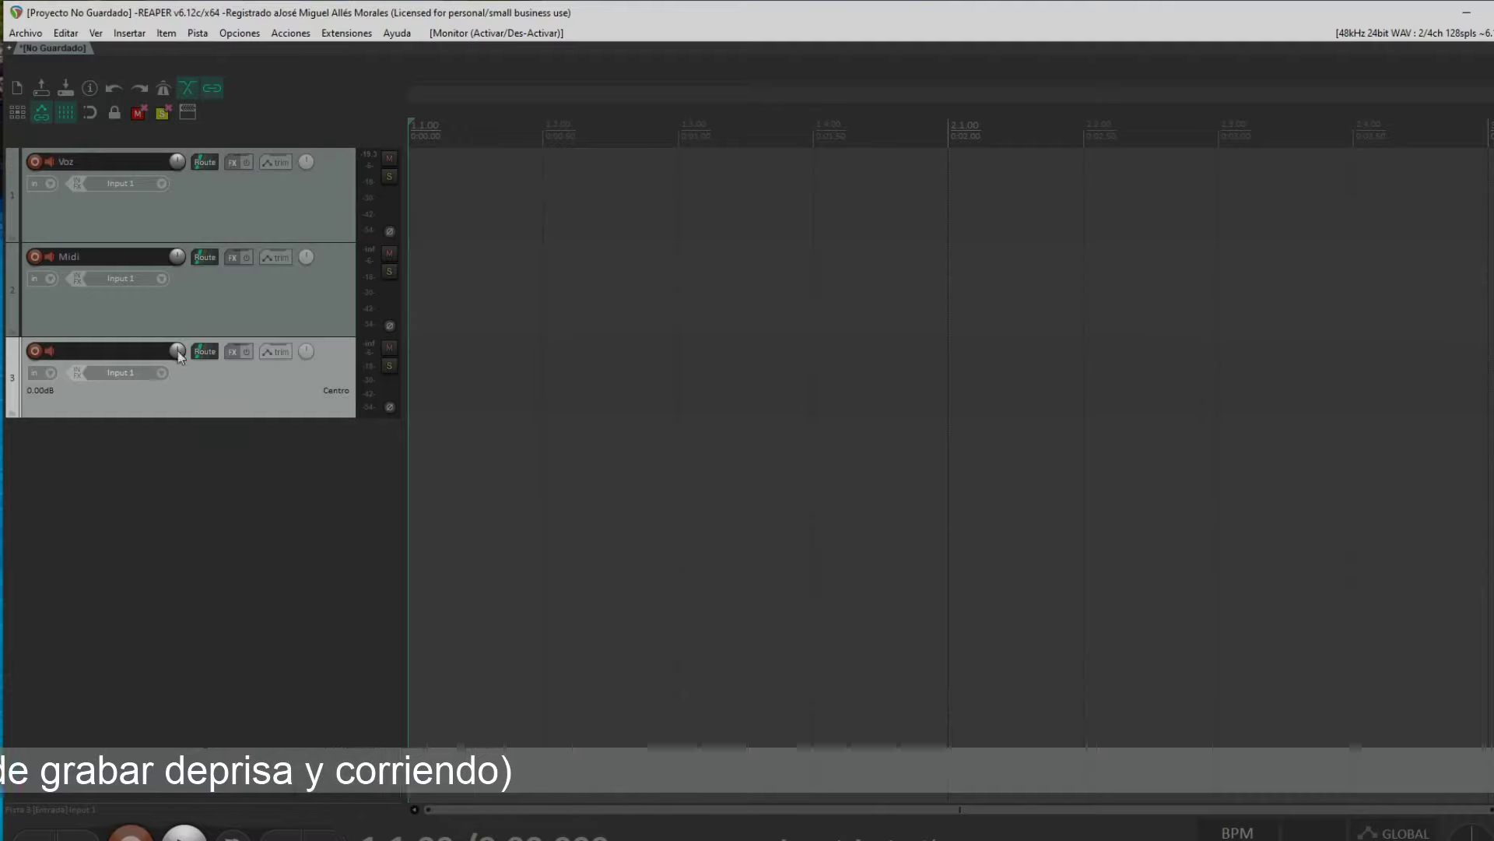
double_click(105, 352)
type("Vo")
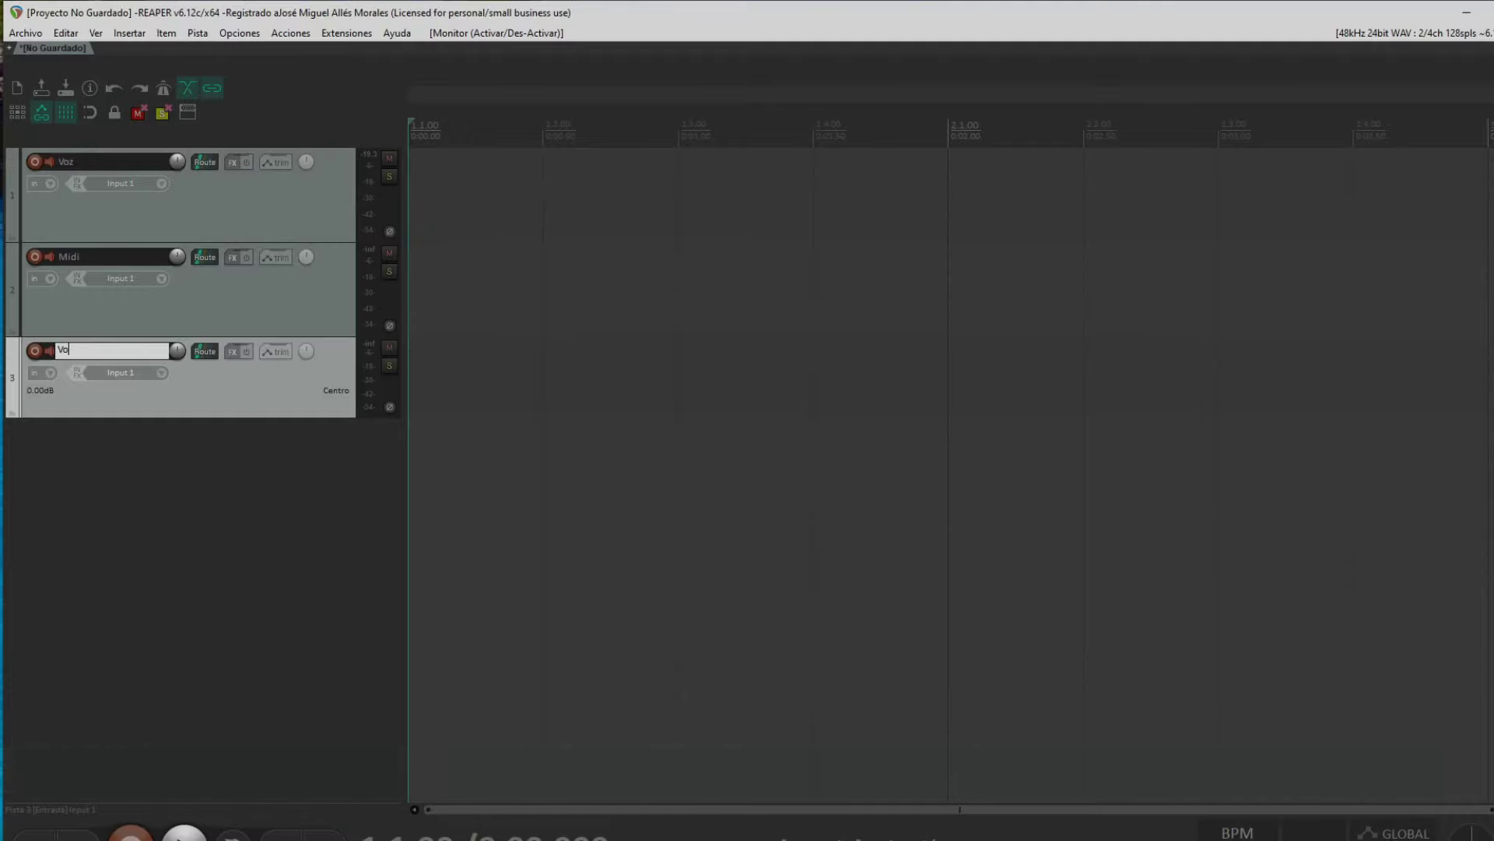
type("code")
key("Return")
key("Up")
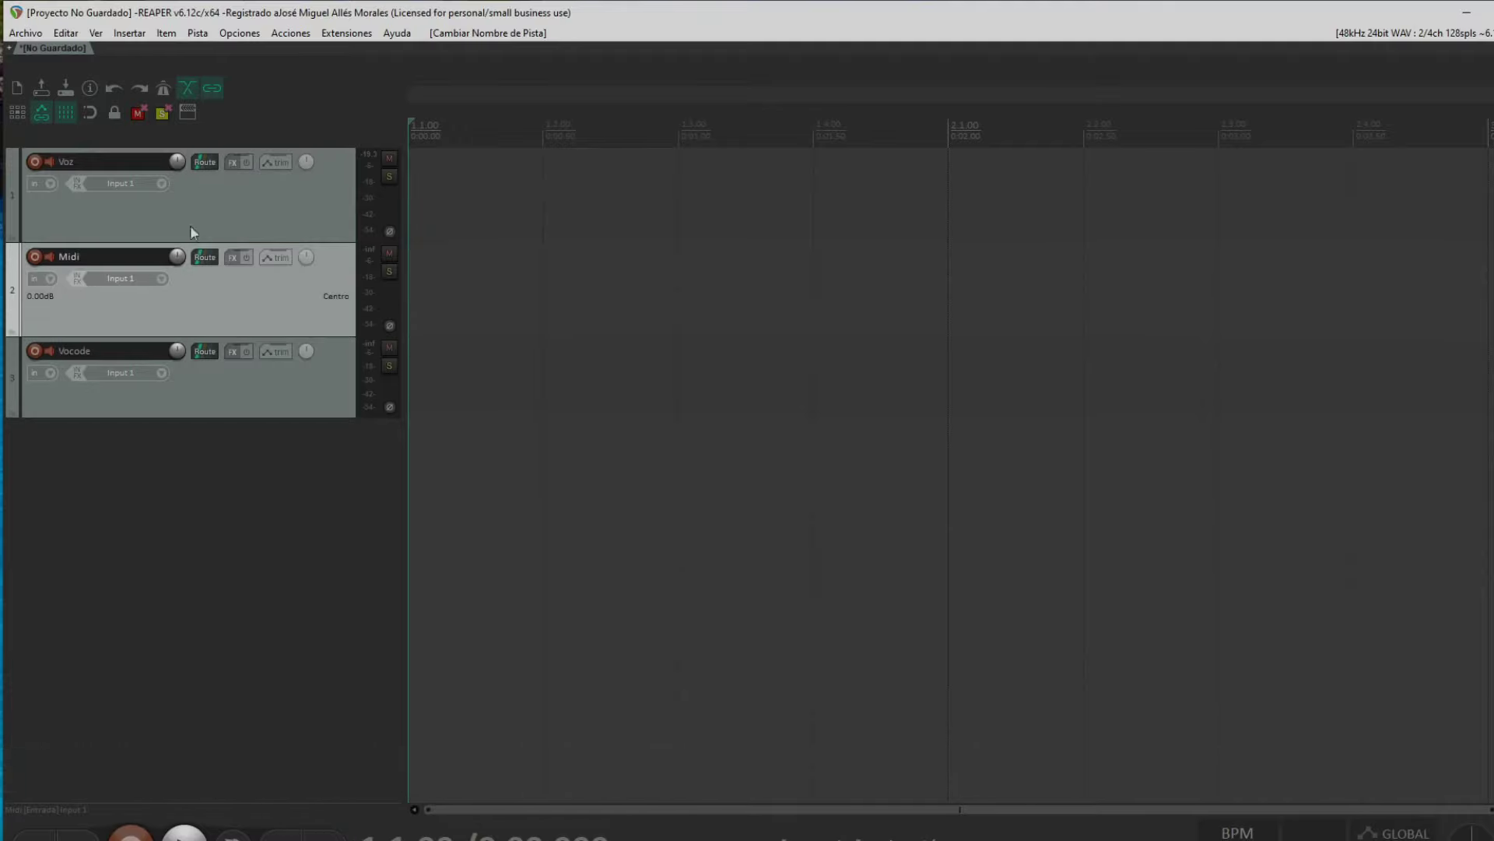
Step: Create a send from Voz to Vocode, and a MIDI-only send from Midi to Vocode with its audio set to none
left_click_drag(205, 367, 207, 369)
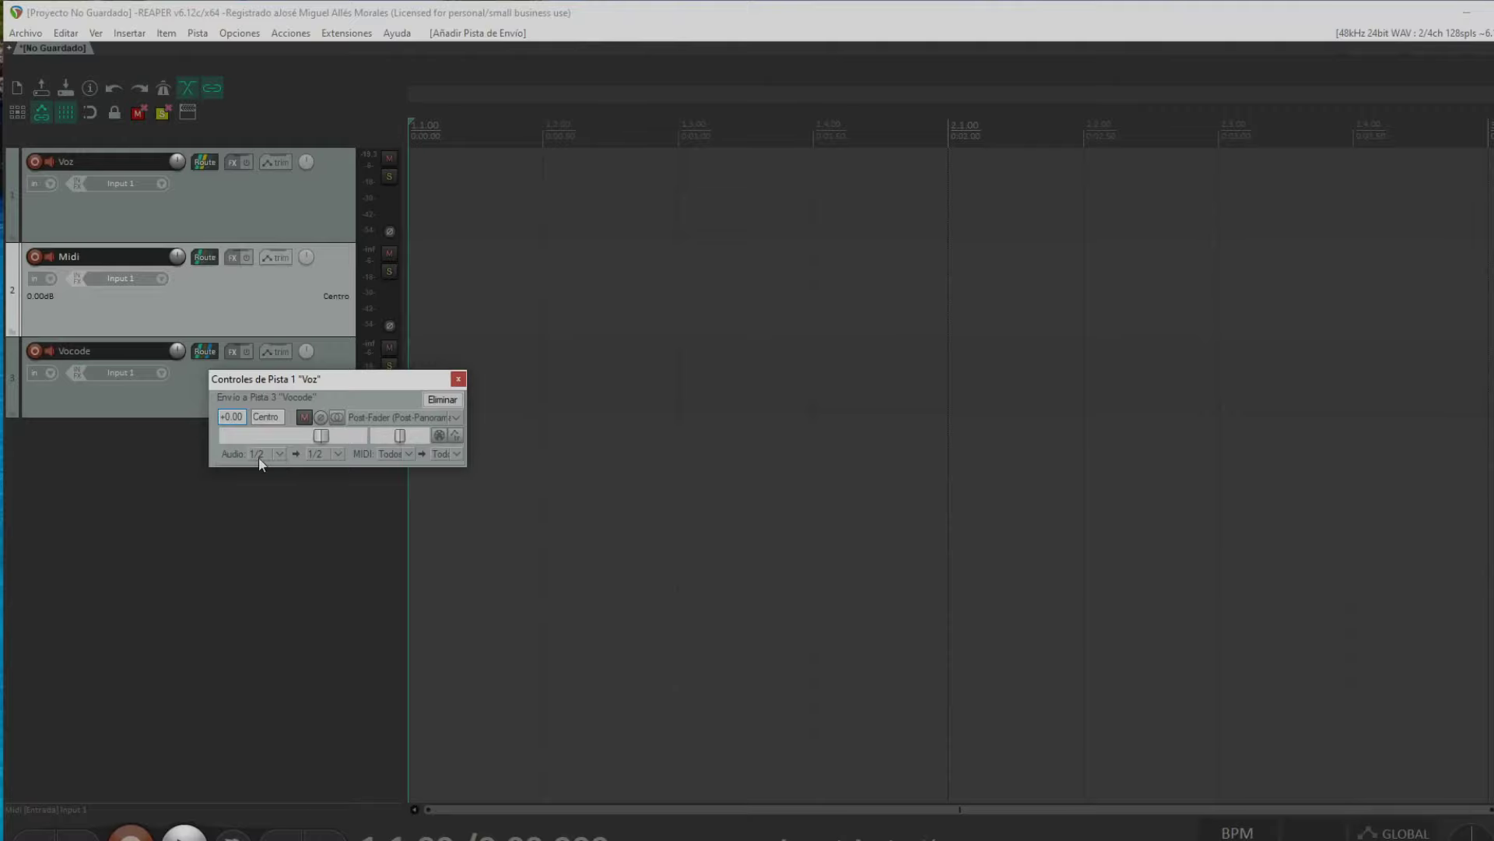
left_click(459, 379)
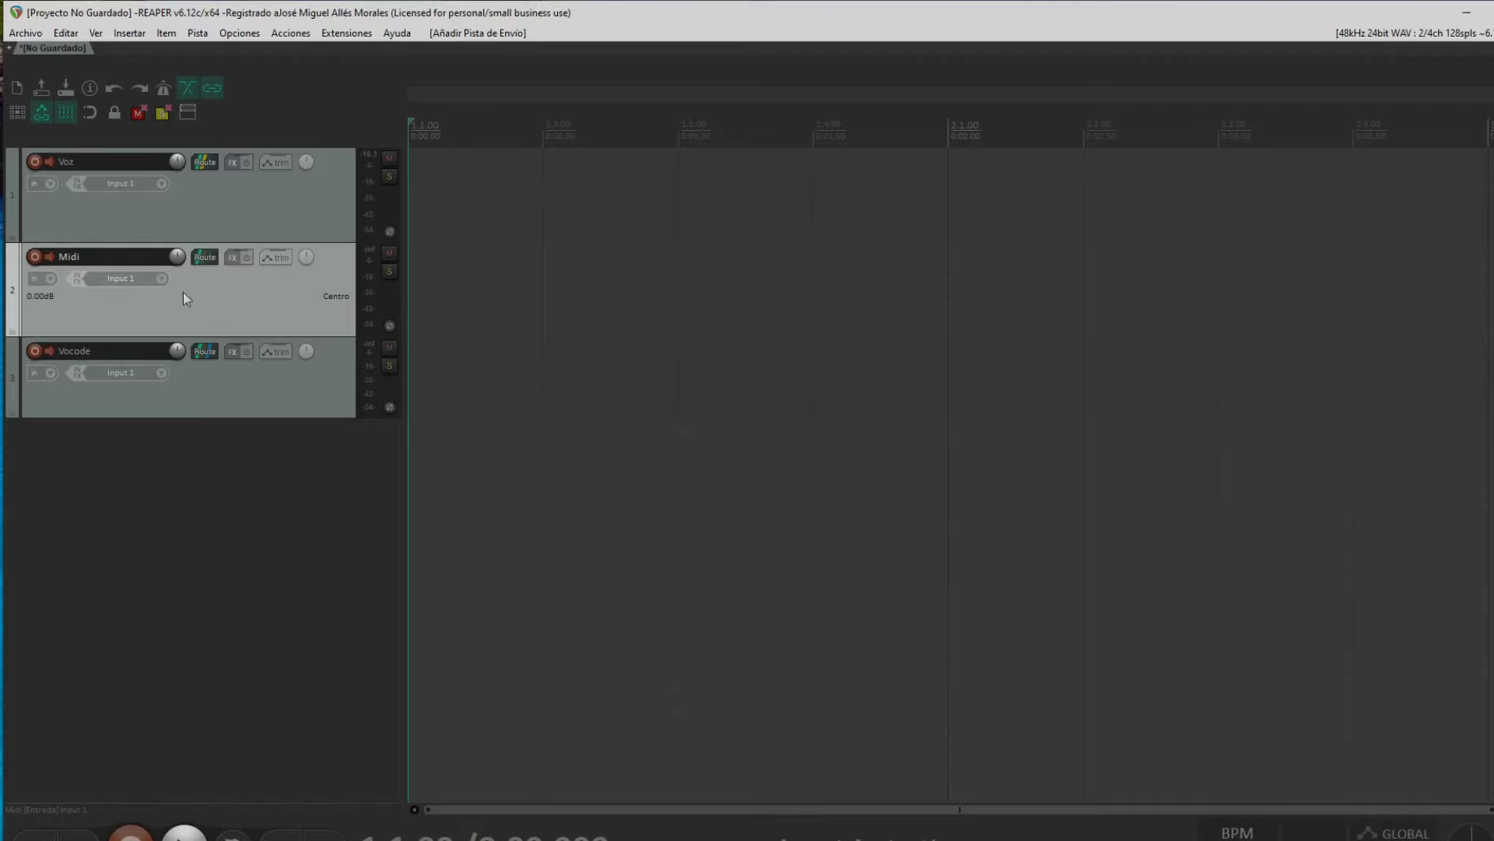
left_click_drag(196, 381, 213, 358)
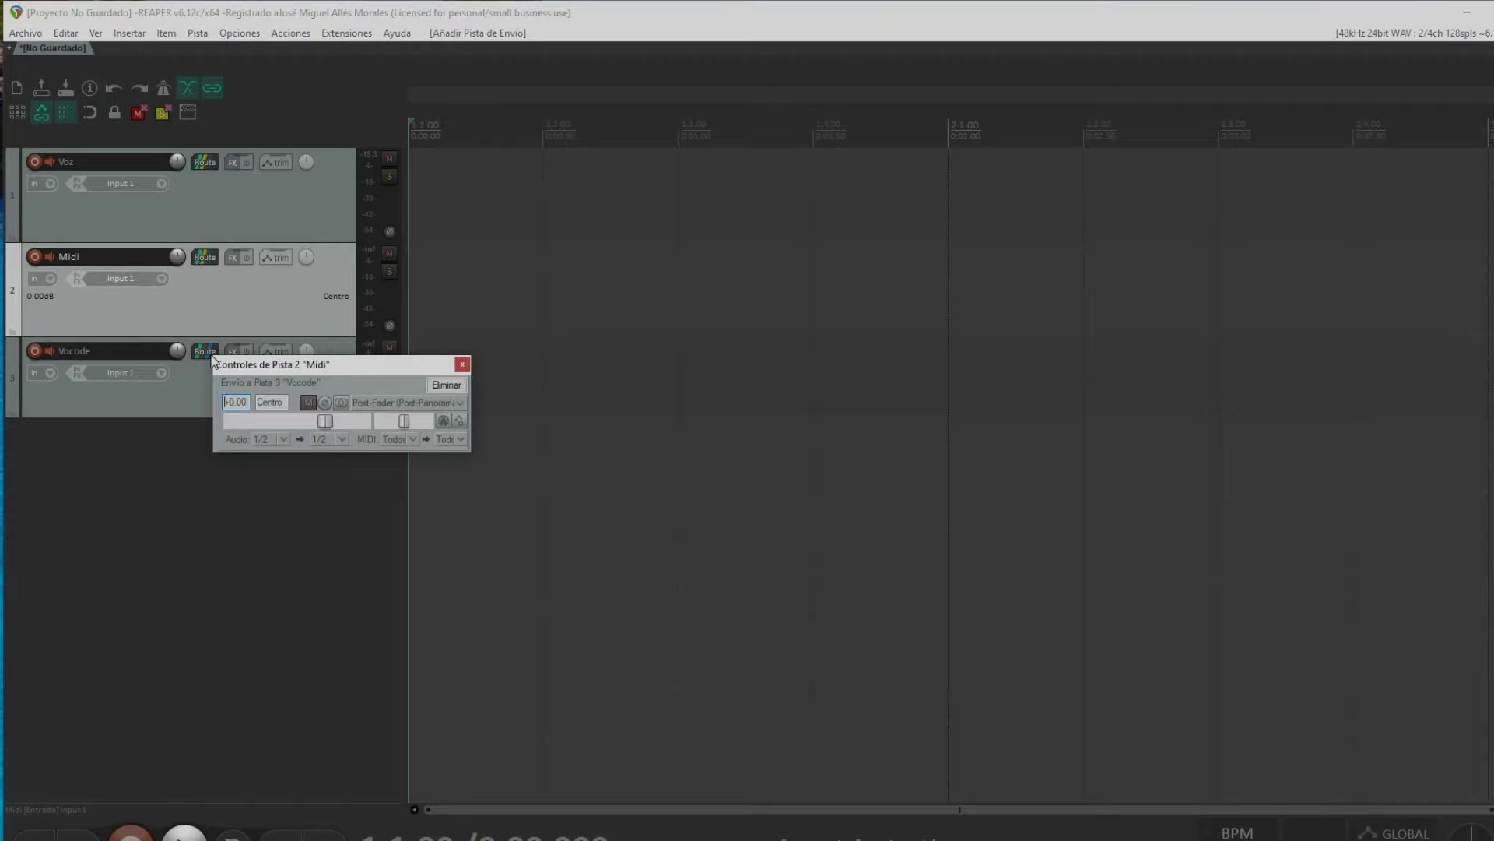
left_click(270, 439)
left_click(301, 458)
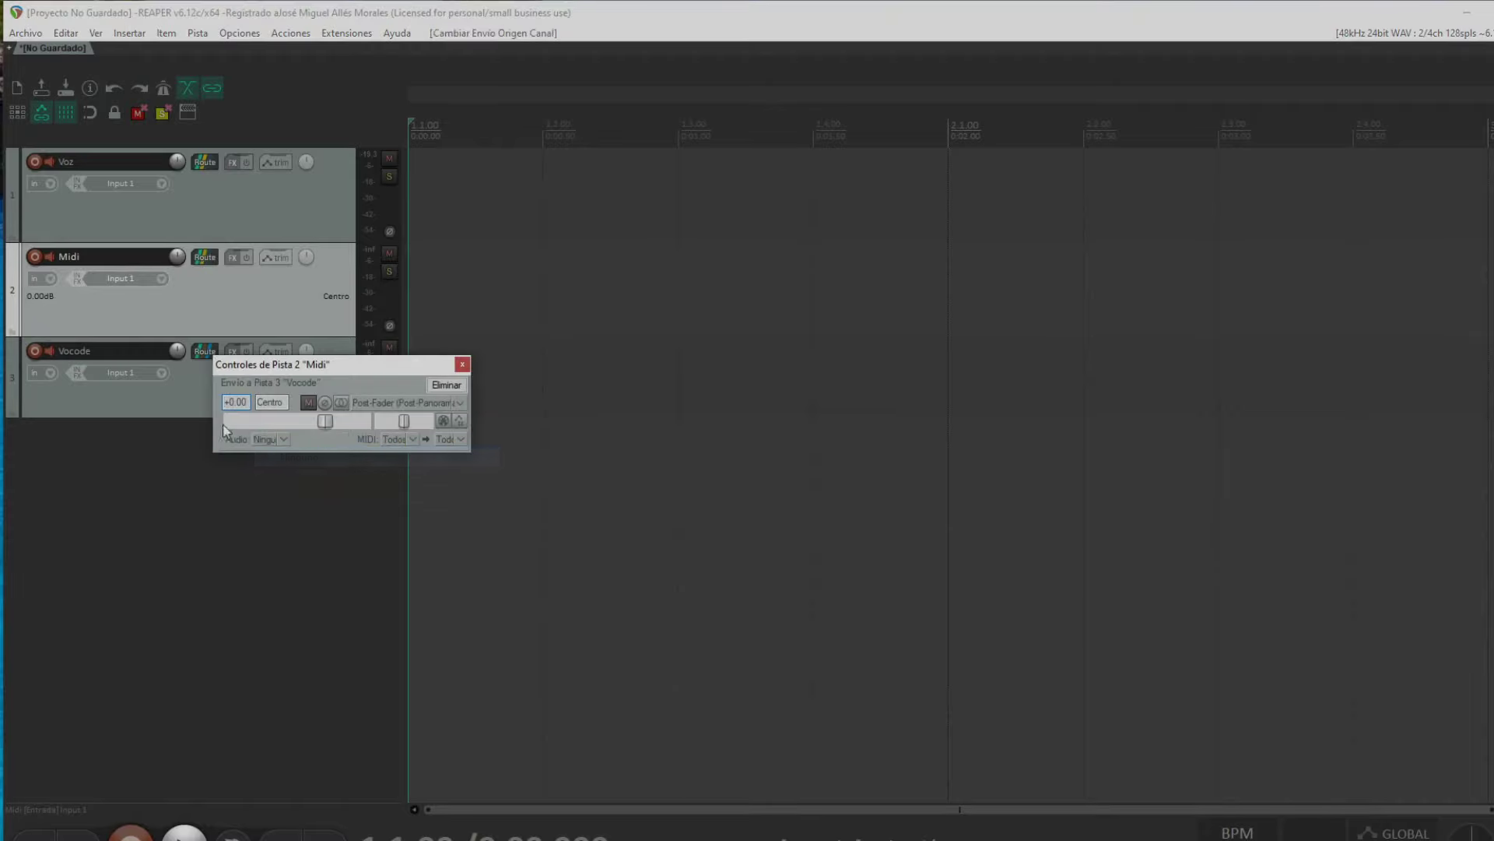
left_click(463, 364)
Step: Insert the ReaVocode (Cockos) effect on the Vocode track
left_click(217, 397)
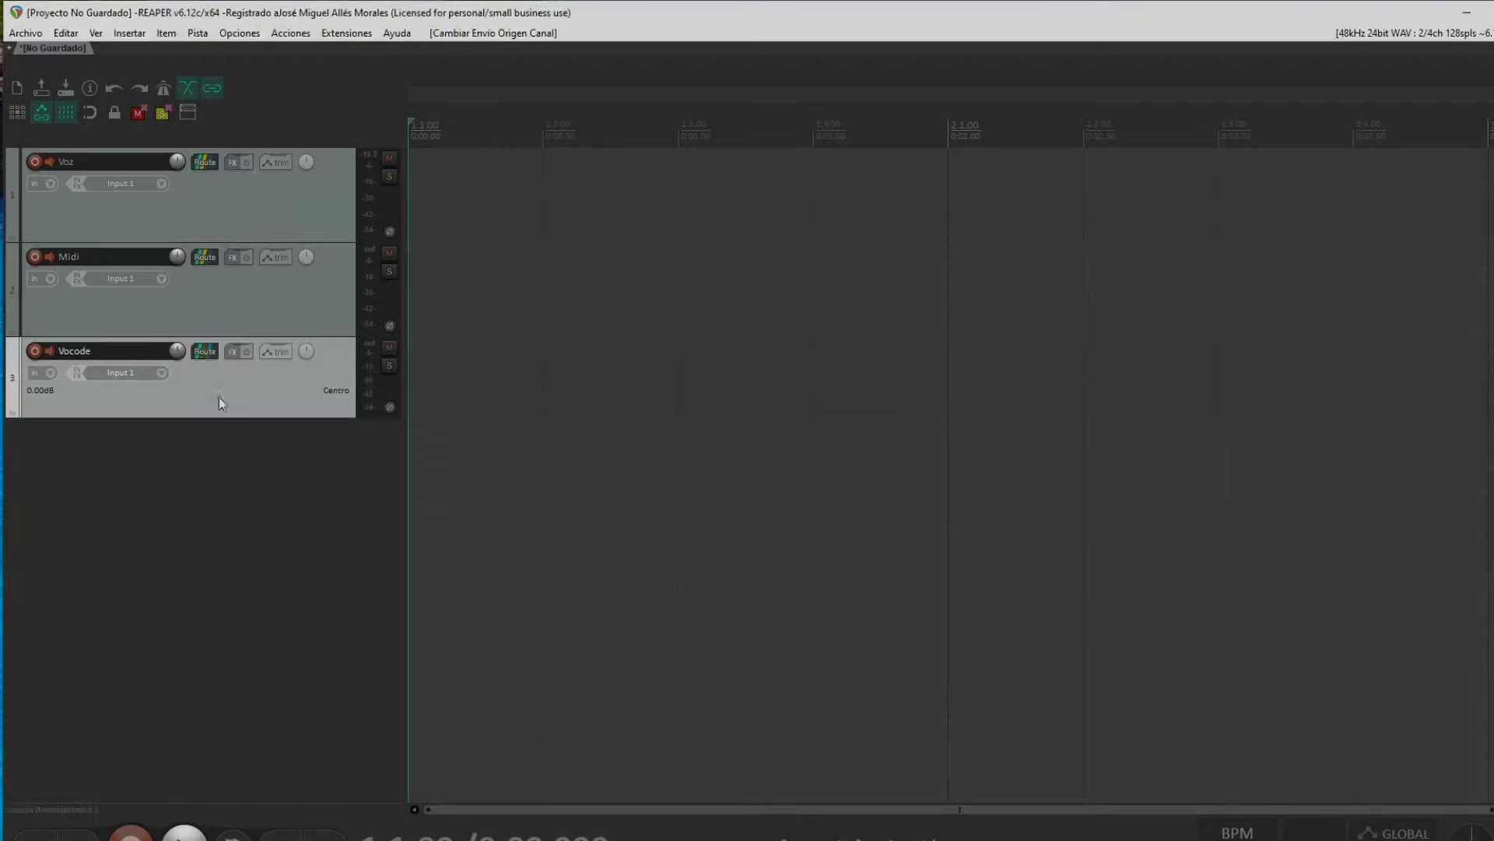
left_click(232, 354)
left_click_drag(974, 185, 752, 194)
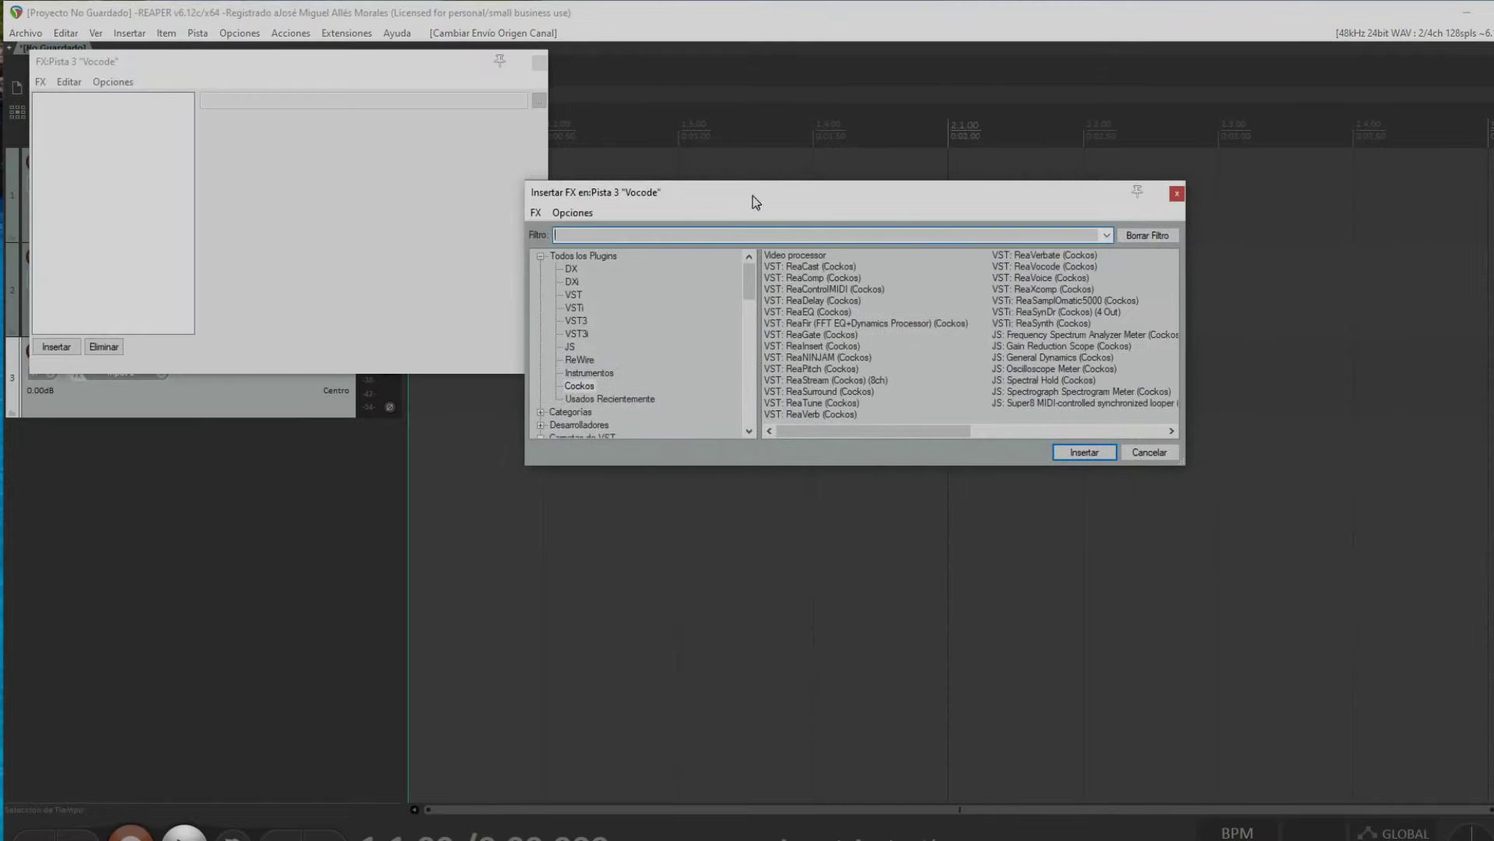
double_click(1047, 266)
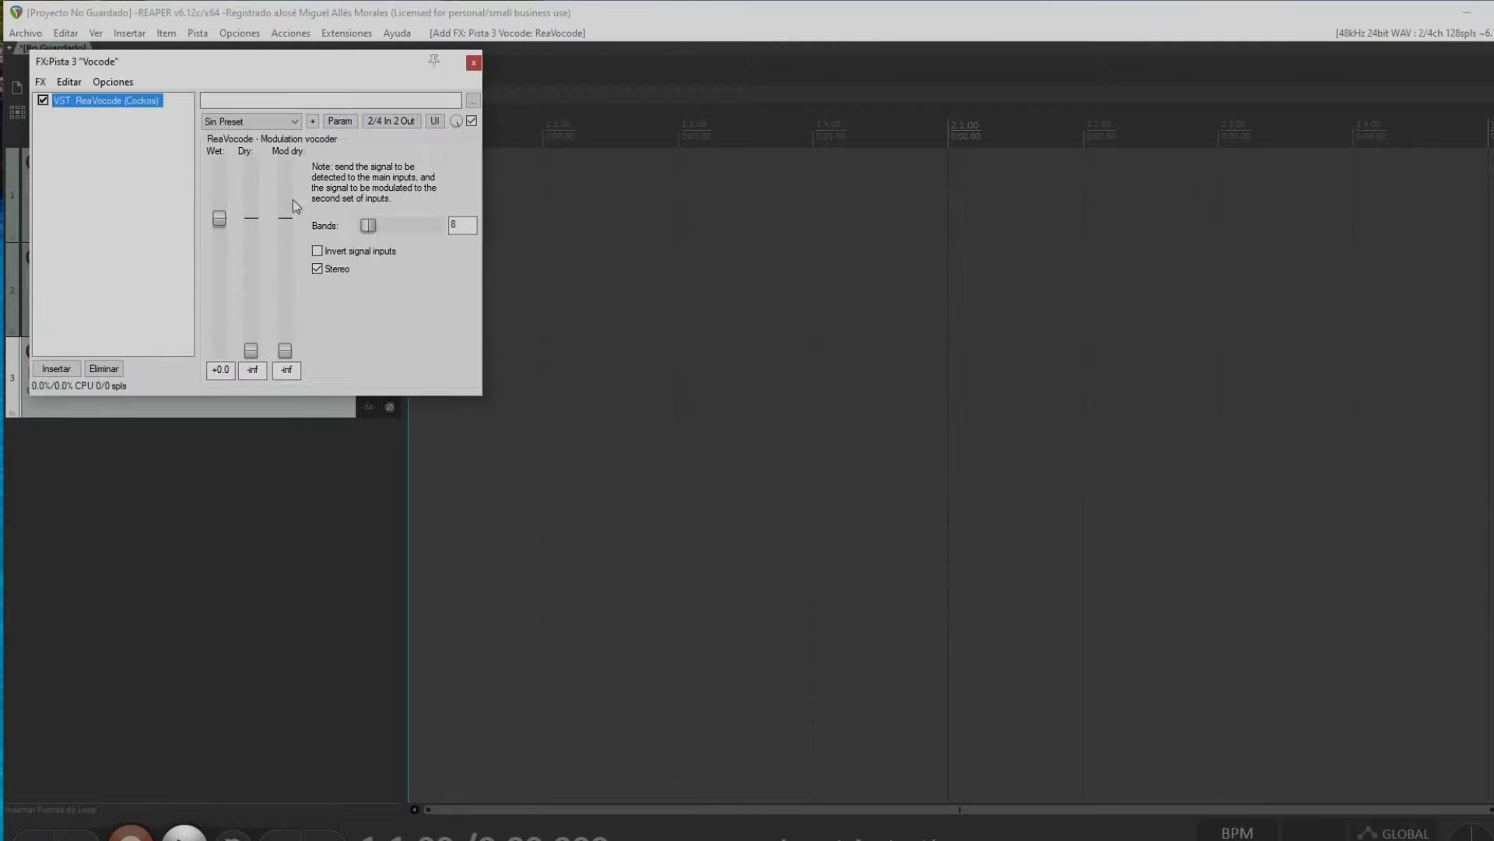
Step: Expand the Vocode track to four channels in ReaVocode's pin connector, with the carrier inputs on channels 3 and 4
left_click(383, 124)
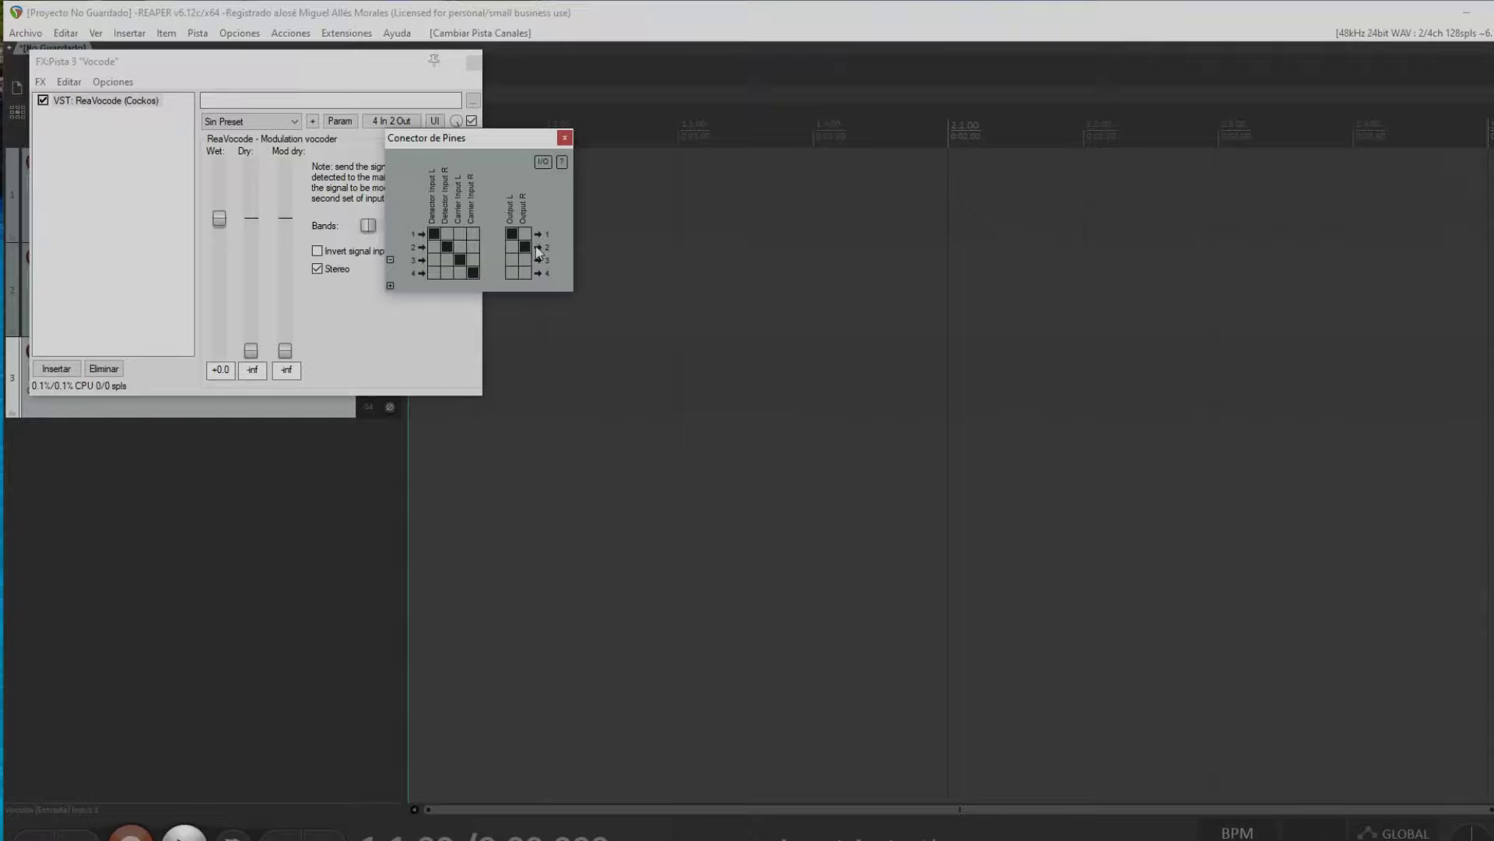
left_click_drag(471, 142, 646, 162)
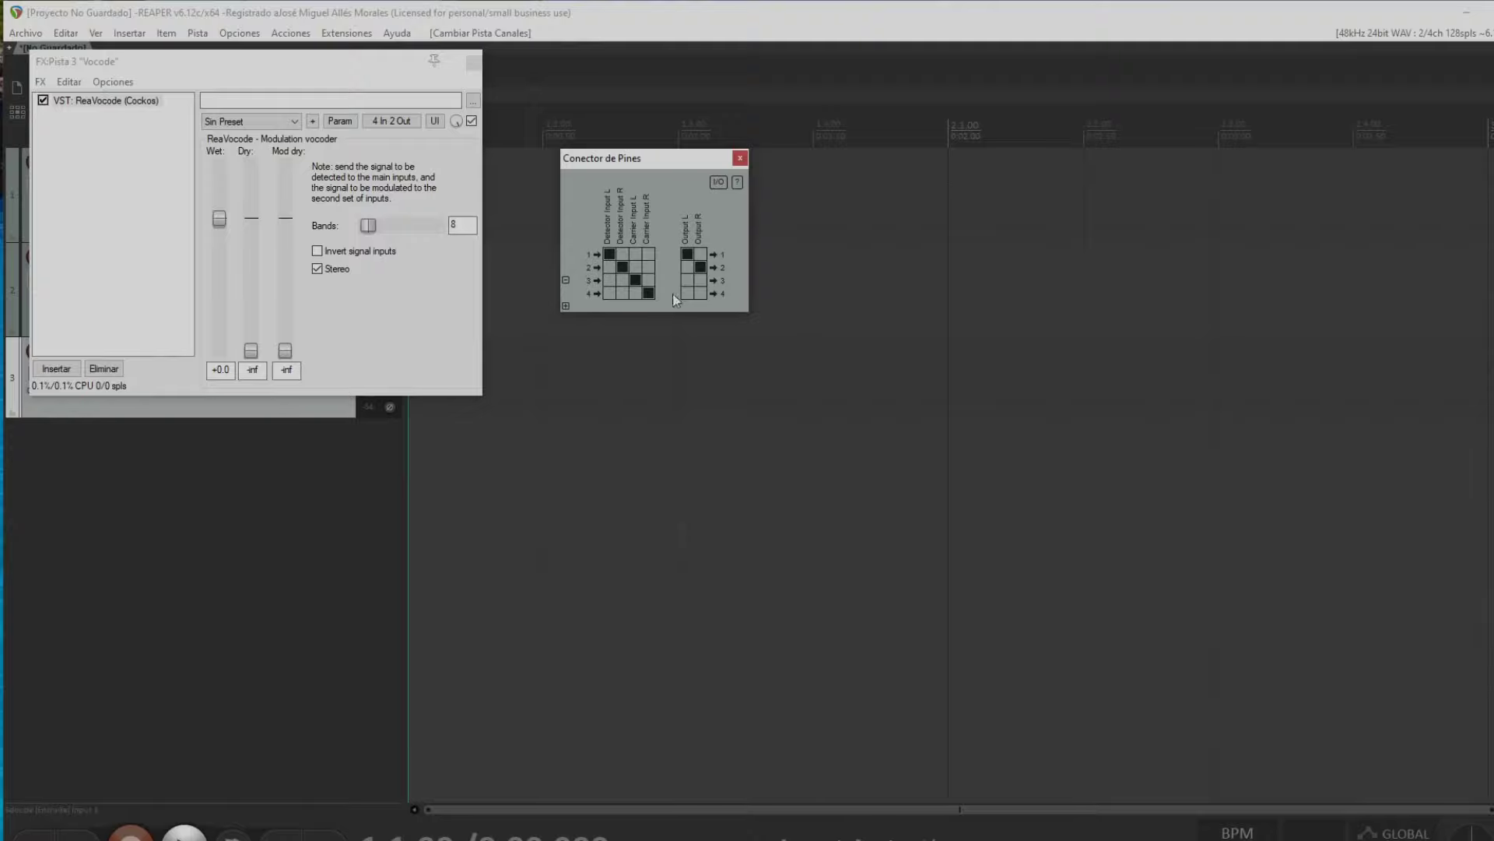
left_click(389, 120)
left_click_drag(320, 67, 711, 186)
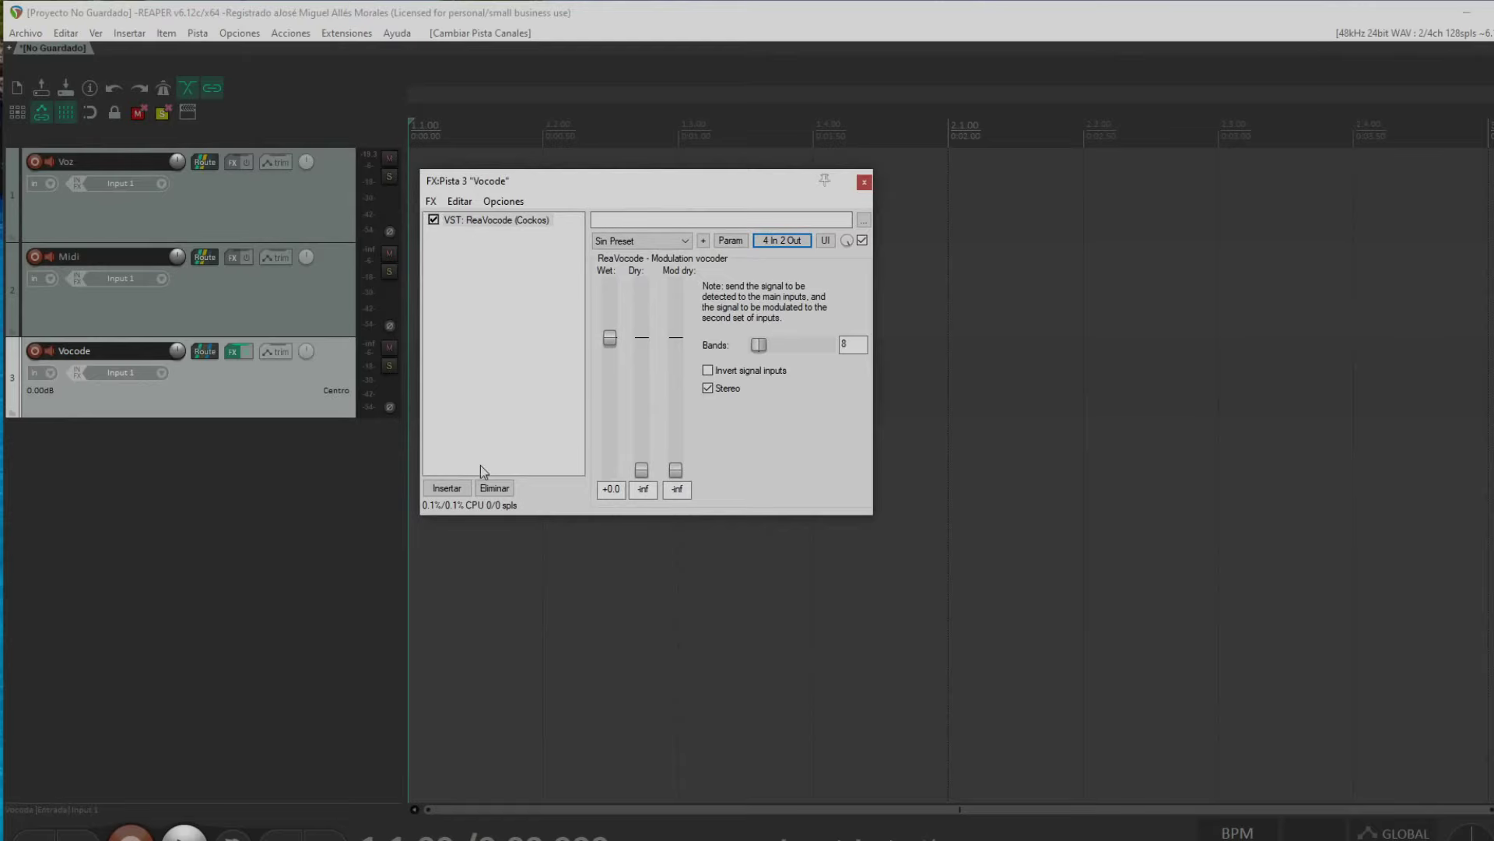
Step: Add the ReaSynth (Cockos) instrument to the Vocode track and place it before ReaVocode in the effects chain
left_click(447, 488)
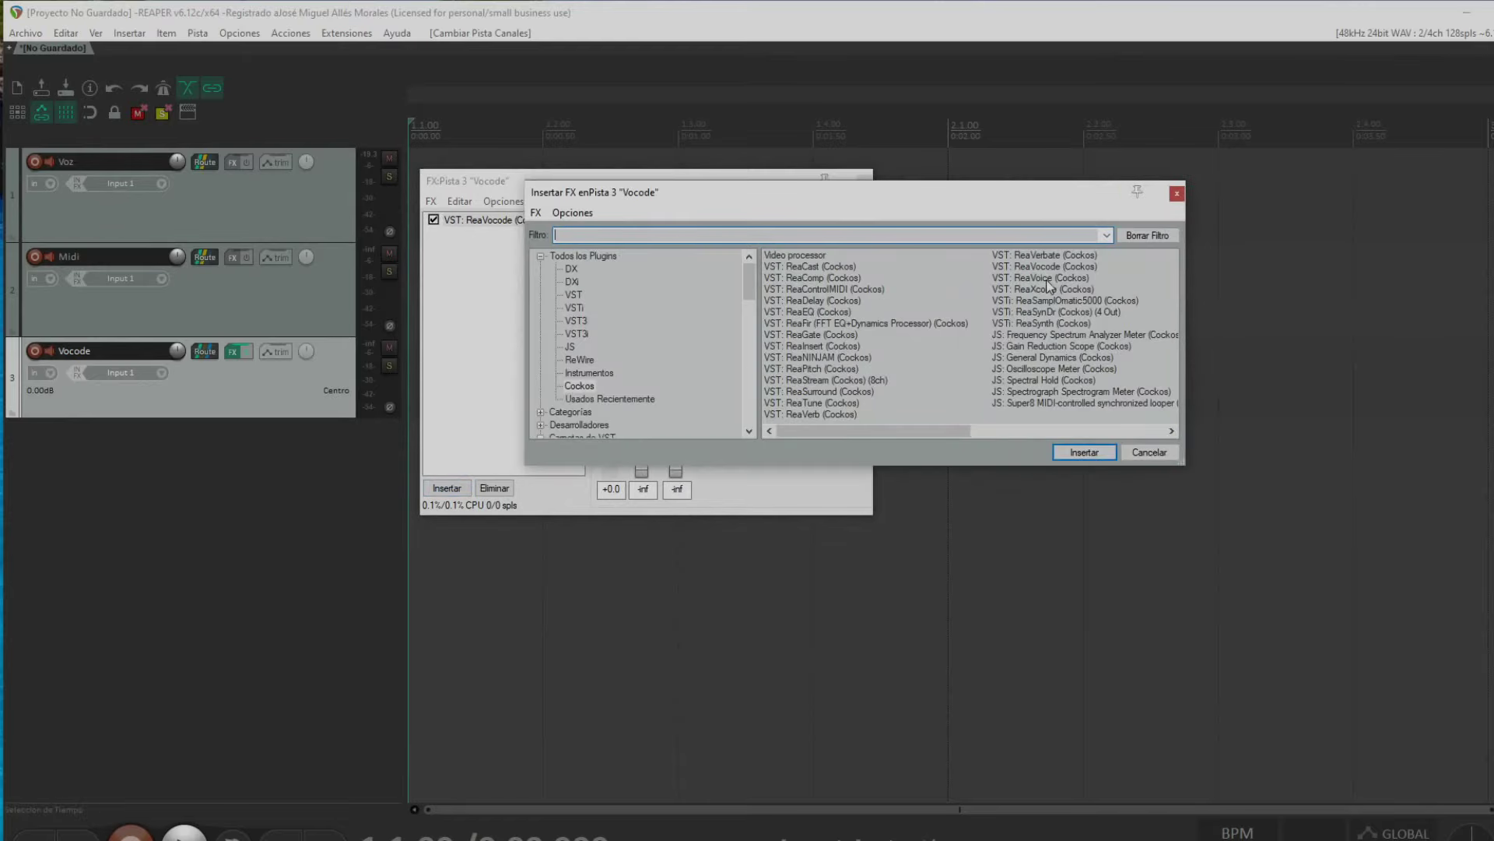
double_click(1052, 325)
left_click_drag(496, 246, 516, 222)
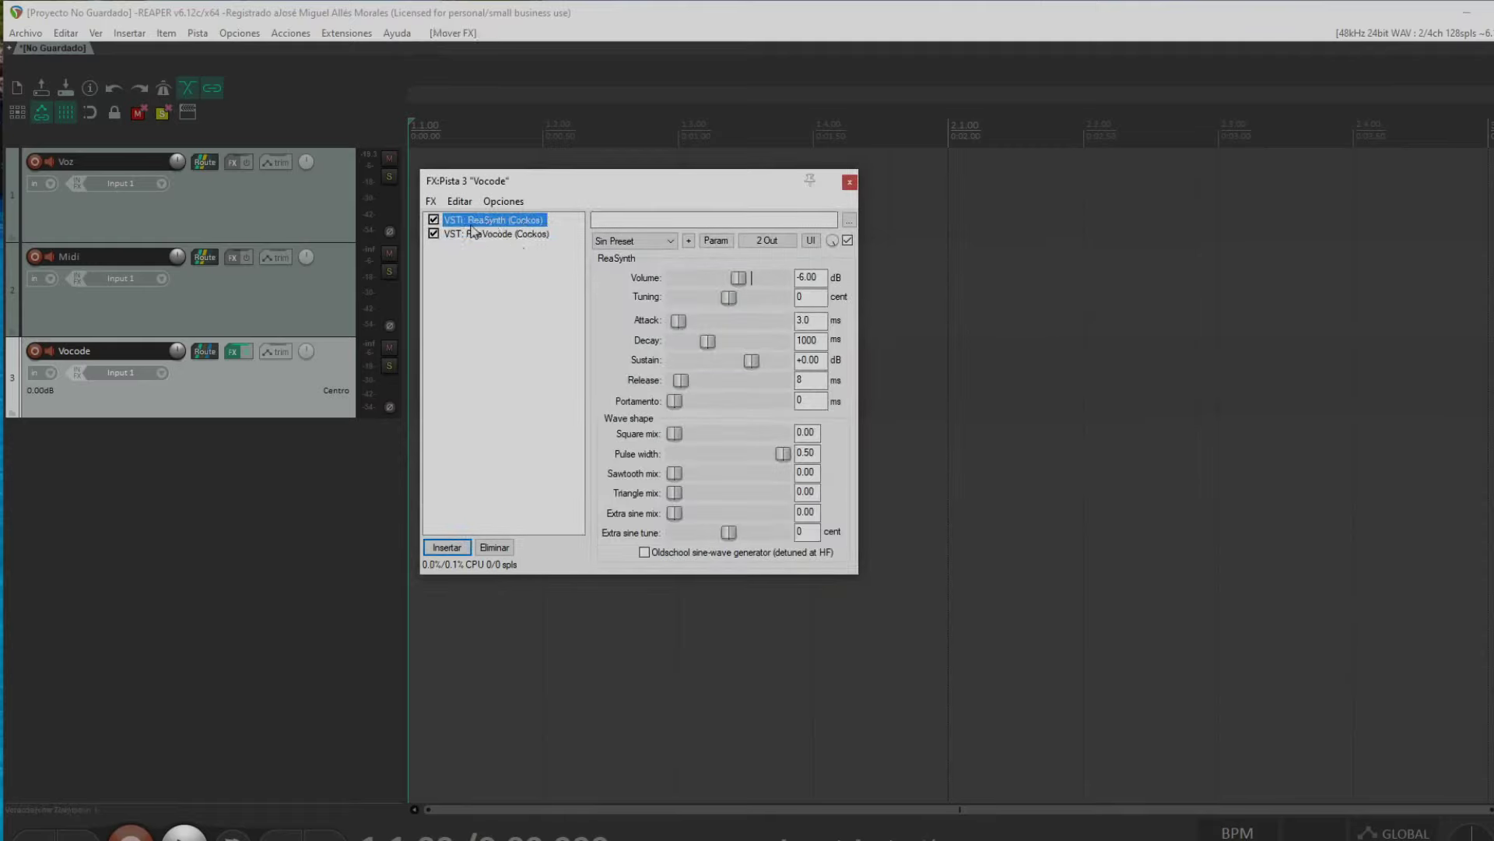
Step: Route ReaSynth's two outputs to channels 3 and 4 instead of 1 and 2, and set its square mix to 1.00
left_click(774, 243)
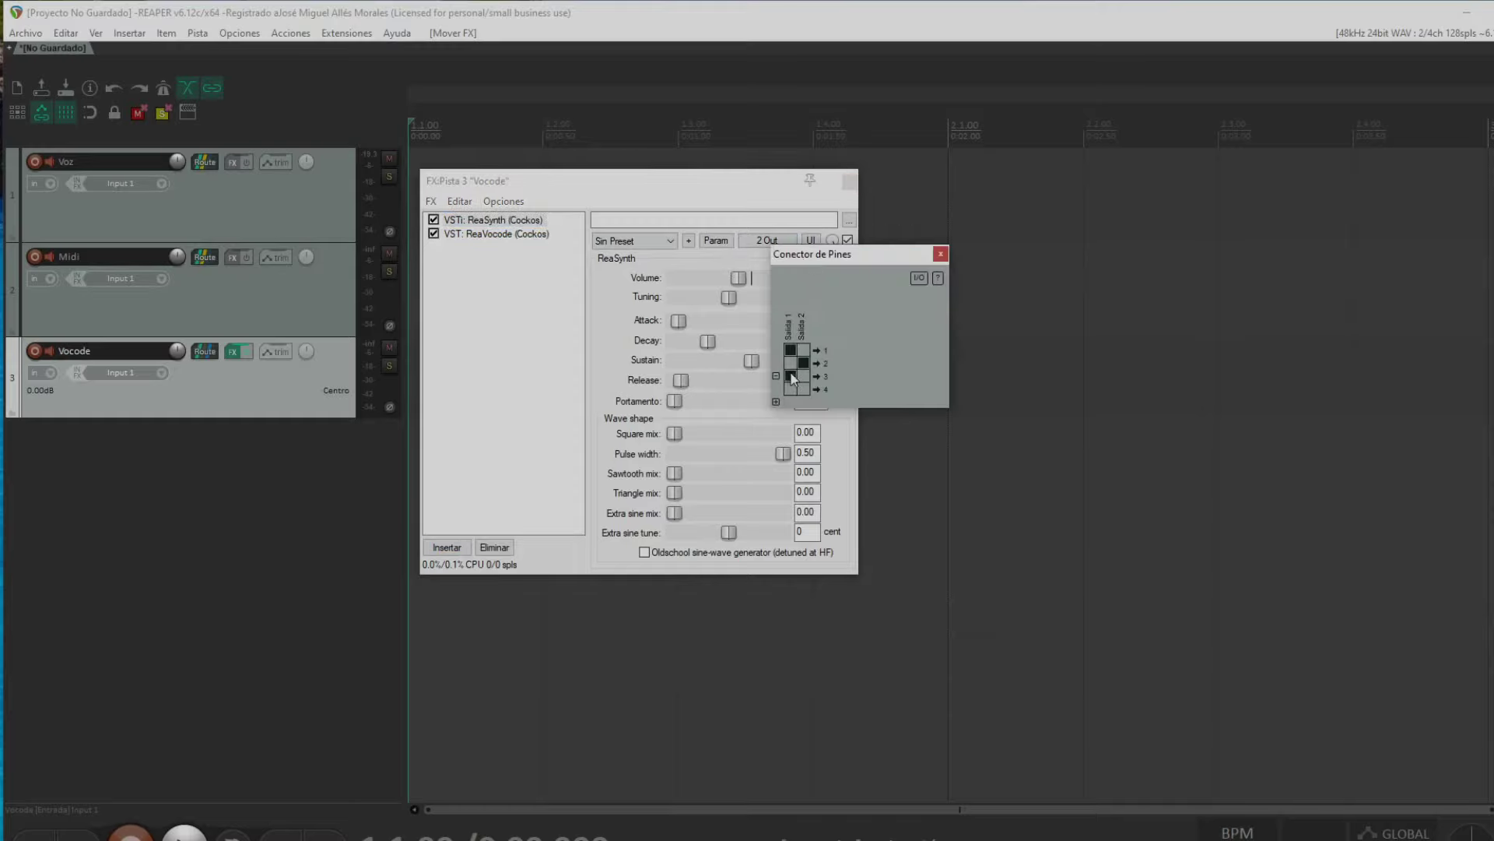
left_click(803, 363)
left_click(791, 350)
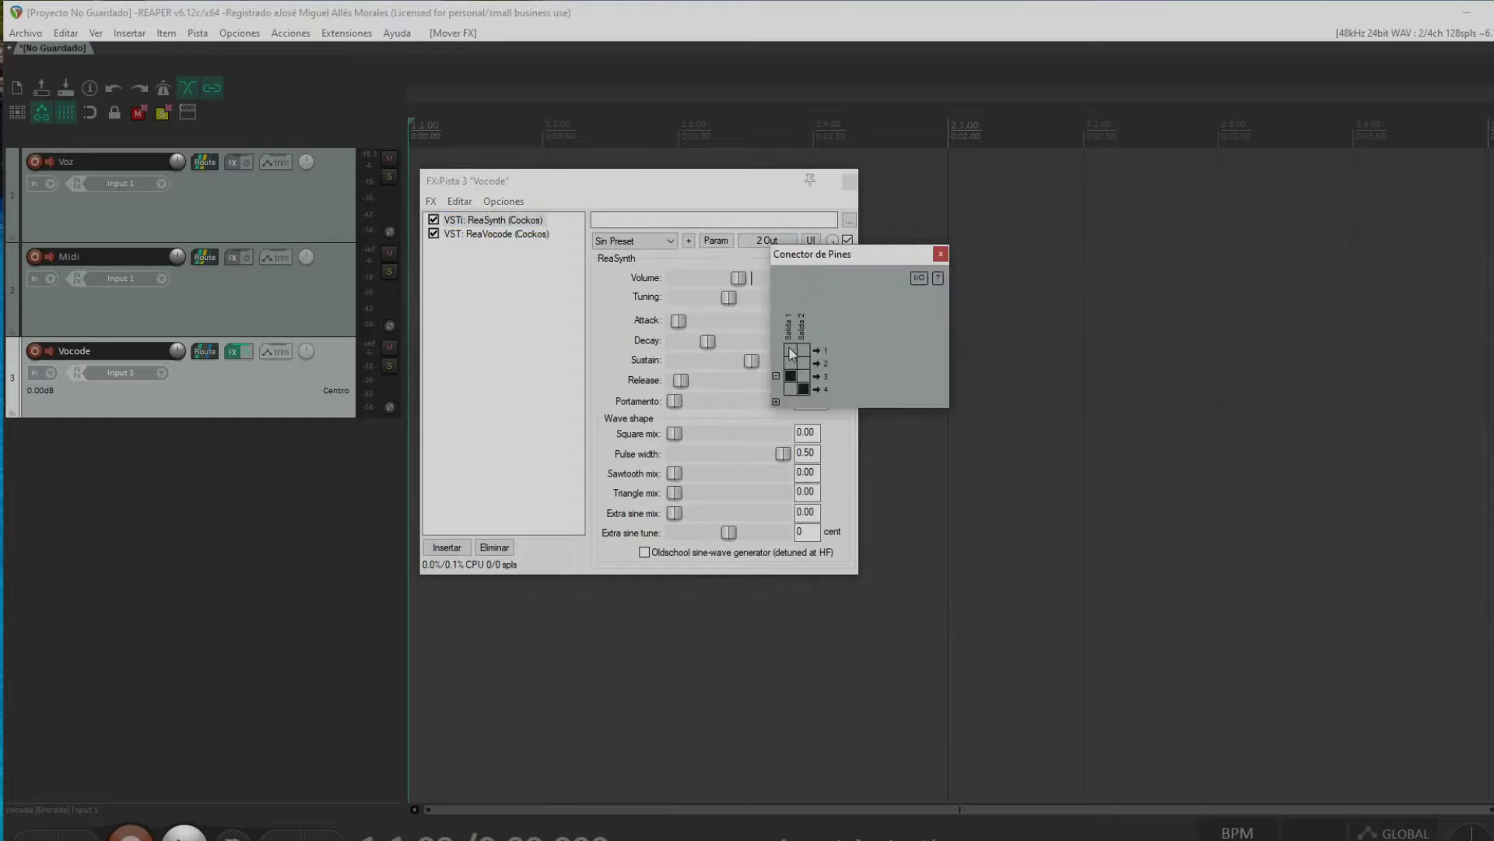
left_click(940, 255)
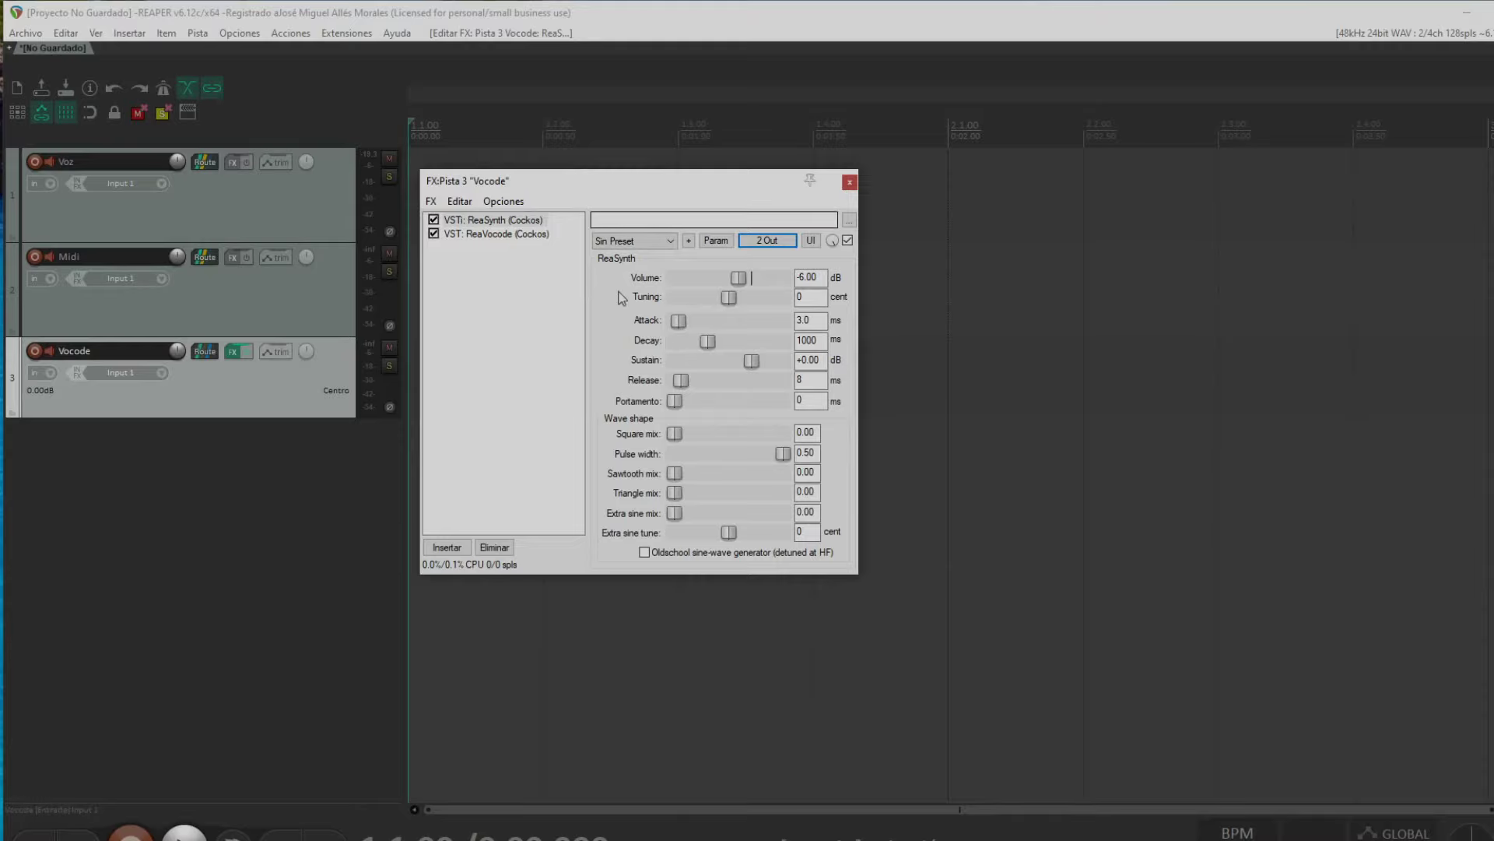
left_click(675, 433)
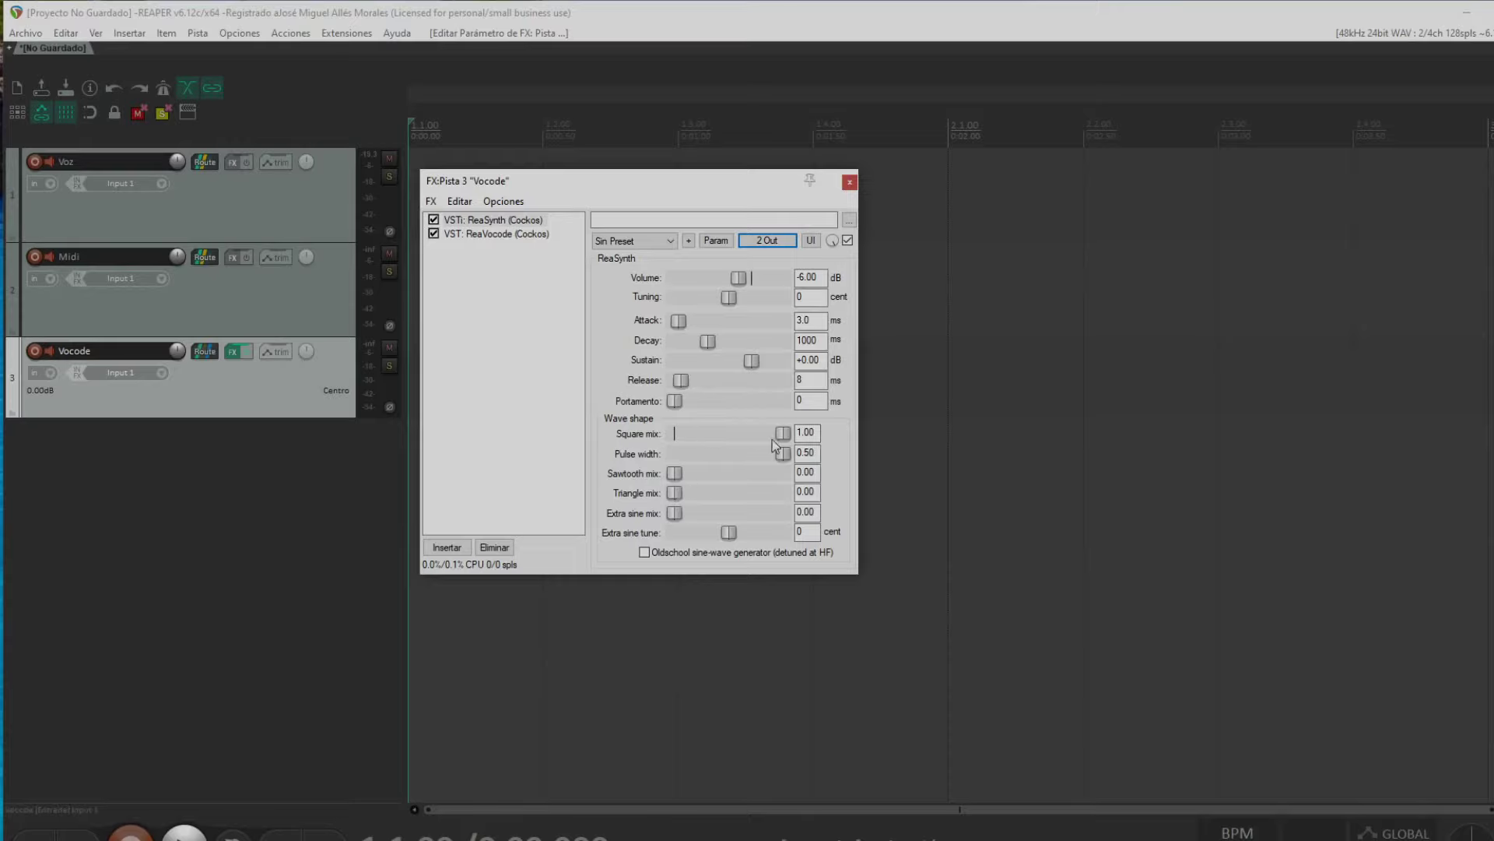
left_click(850, 182)
Step: Arm the Voz and Midi tracks for recording and set the Midi track's input to the Oxygen 25 on all channels
left_click(35, 161)
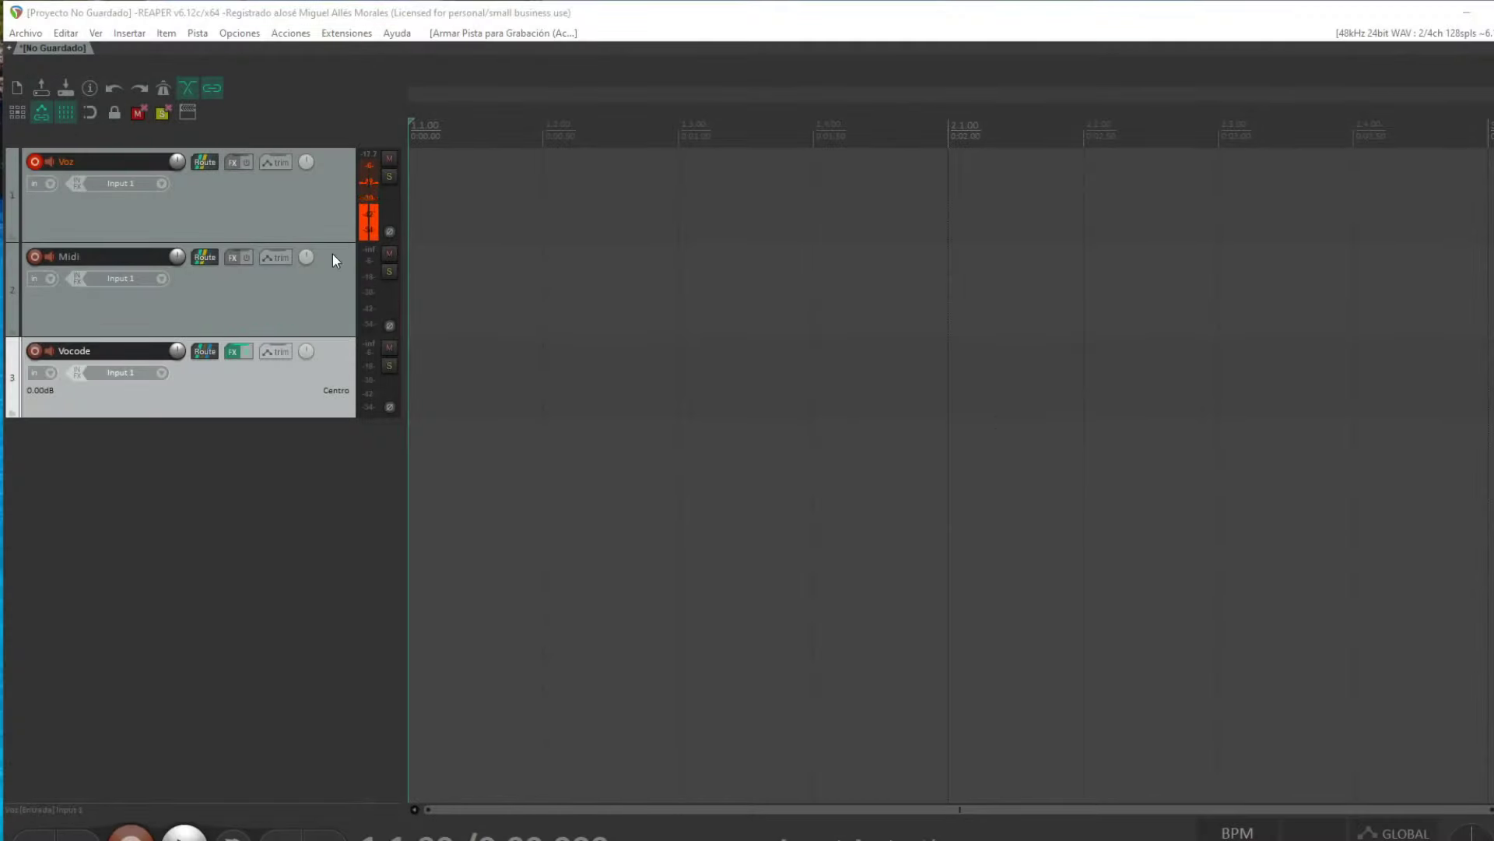
left_click(35, 256)
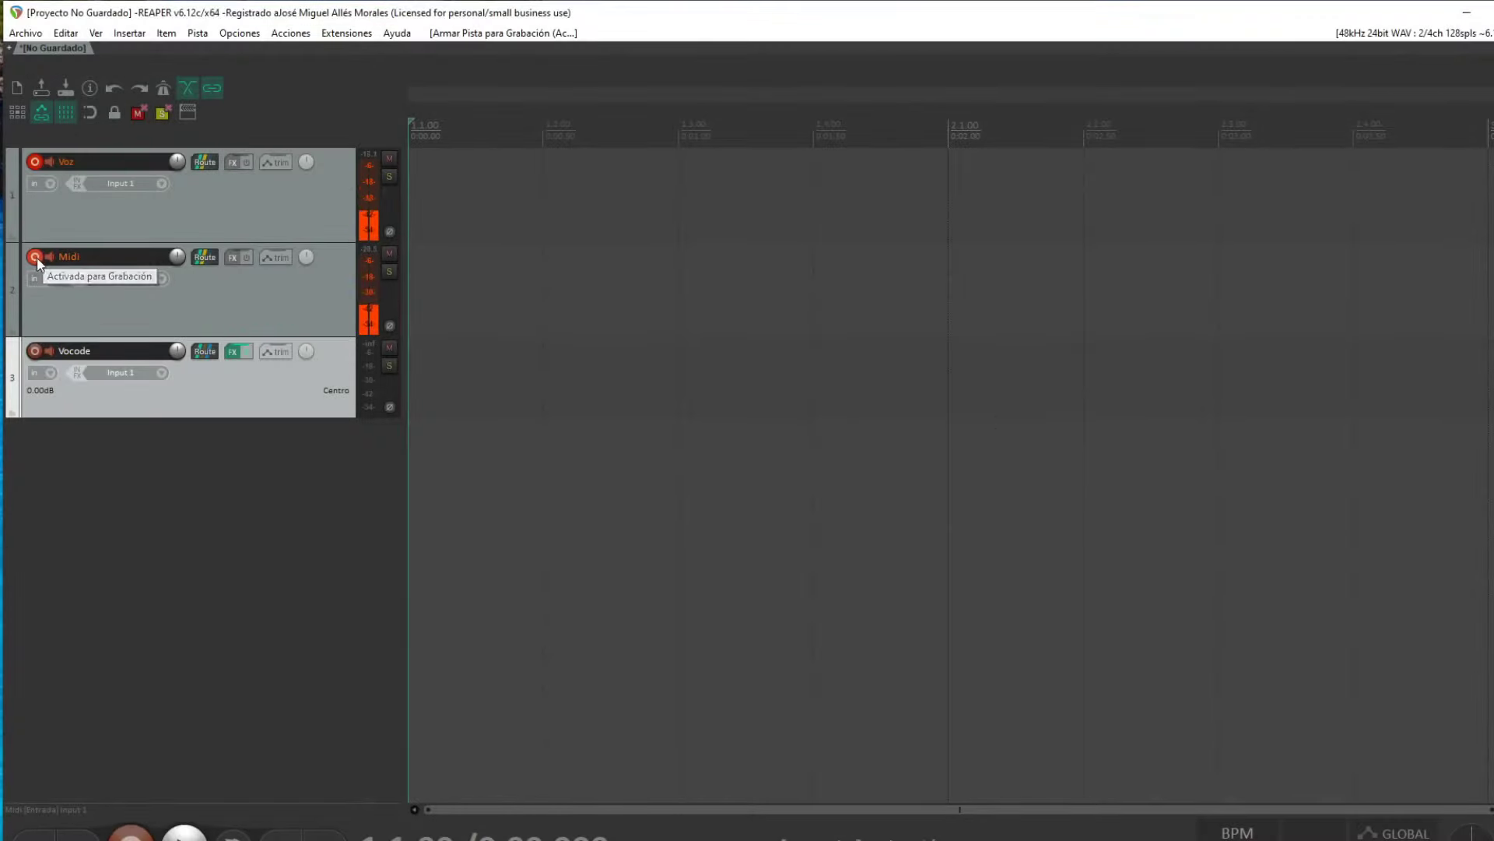
left_click(149, 278)
mouse_move(234, 325)
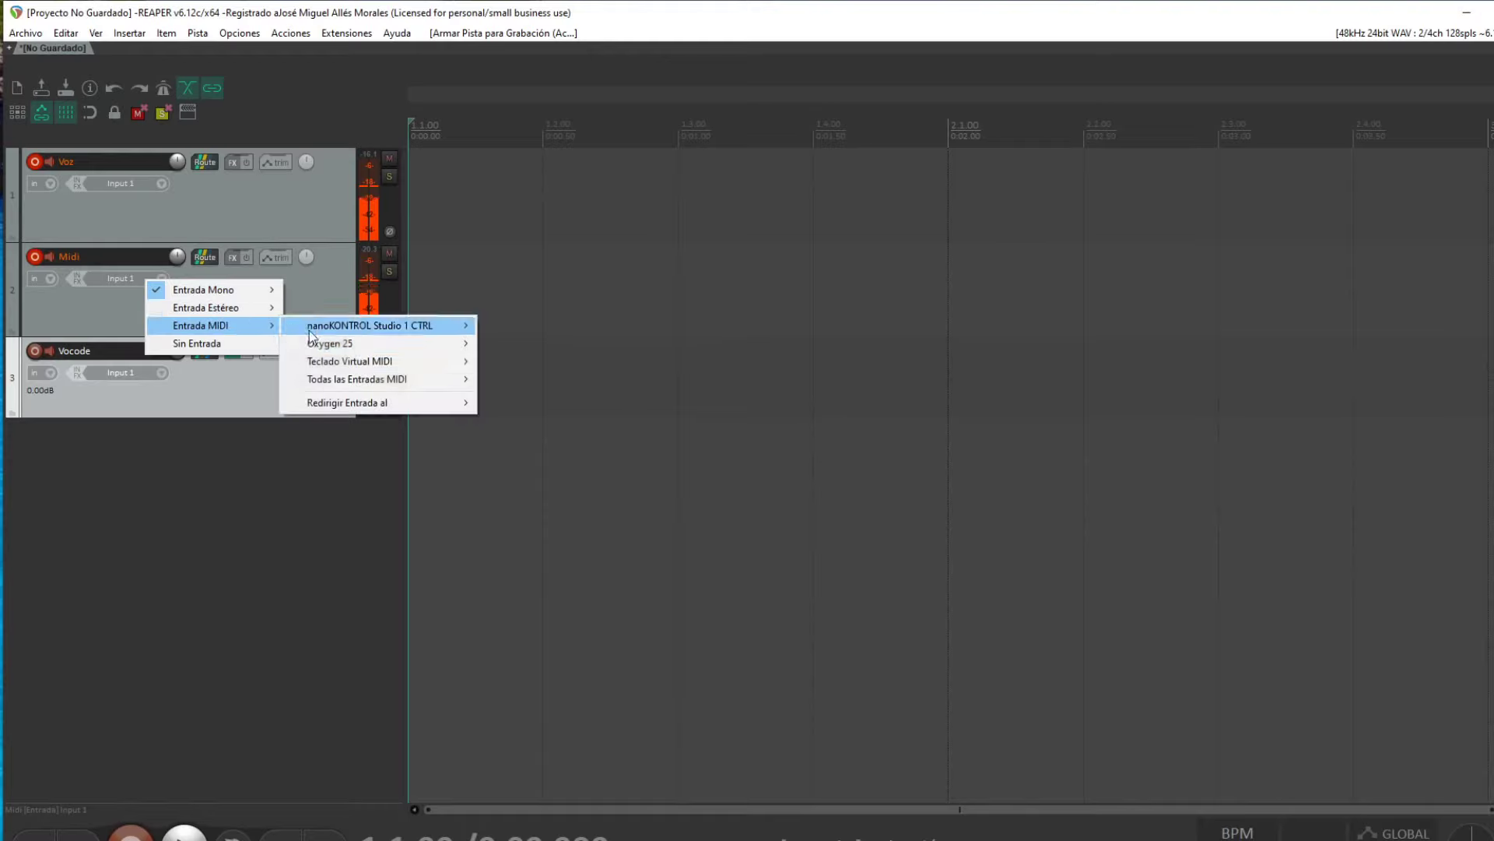
mouse_move(367, 339)
left_click(553, 349)
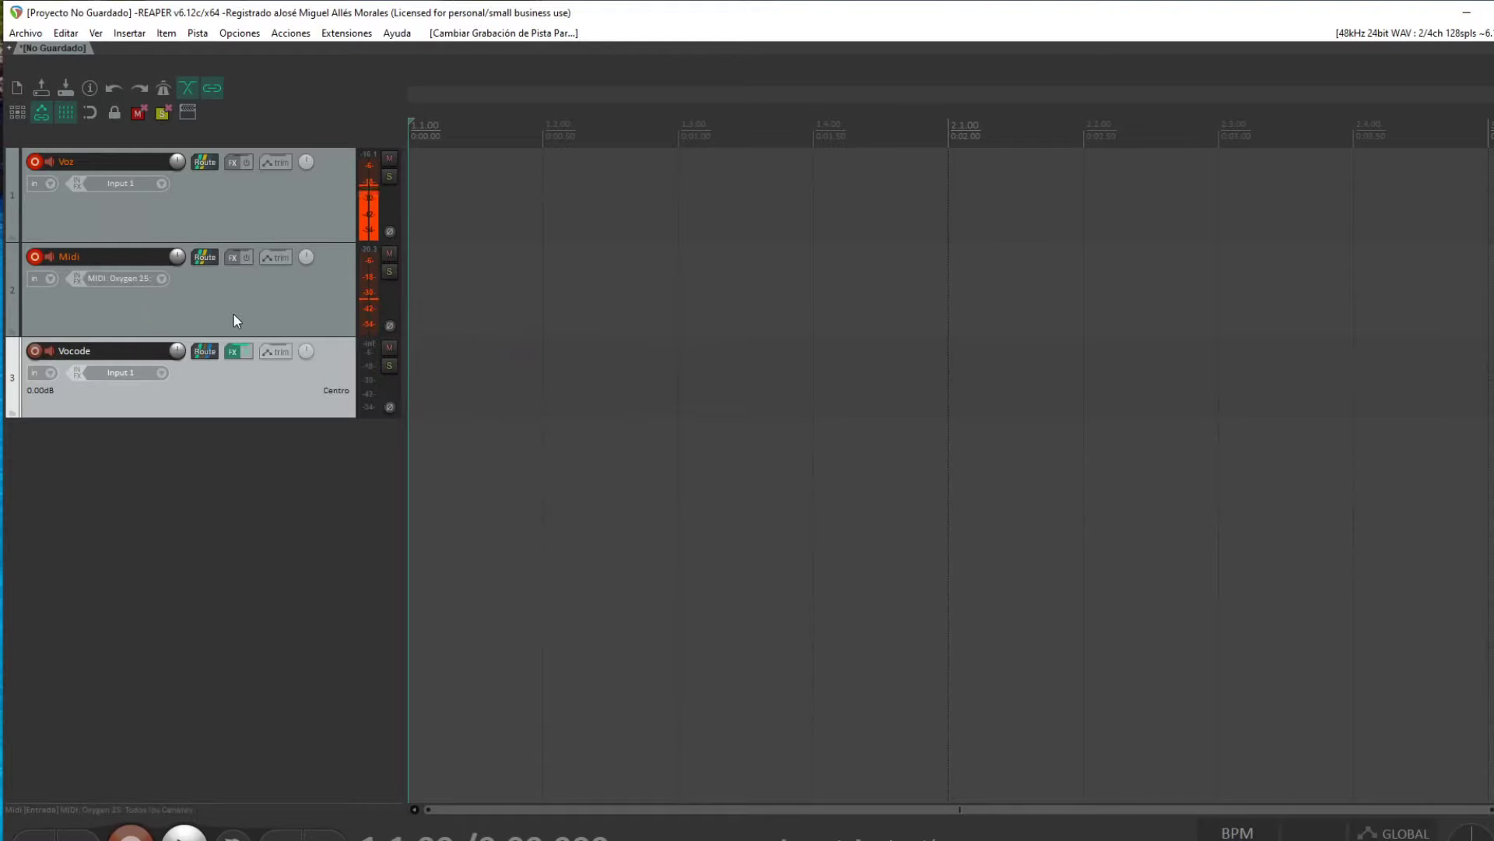
Step: Try the vocoder with the Vocode track armed for recording, and disarm both the Vocode and Midi tracks
left_click(36, 351)
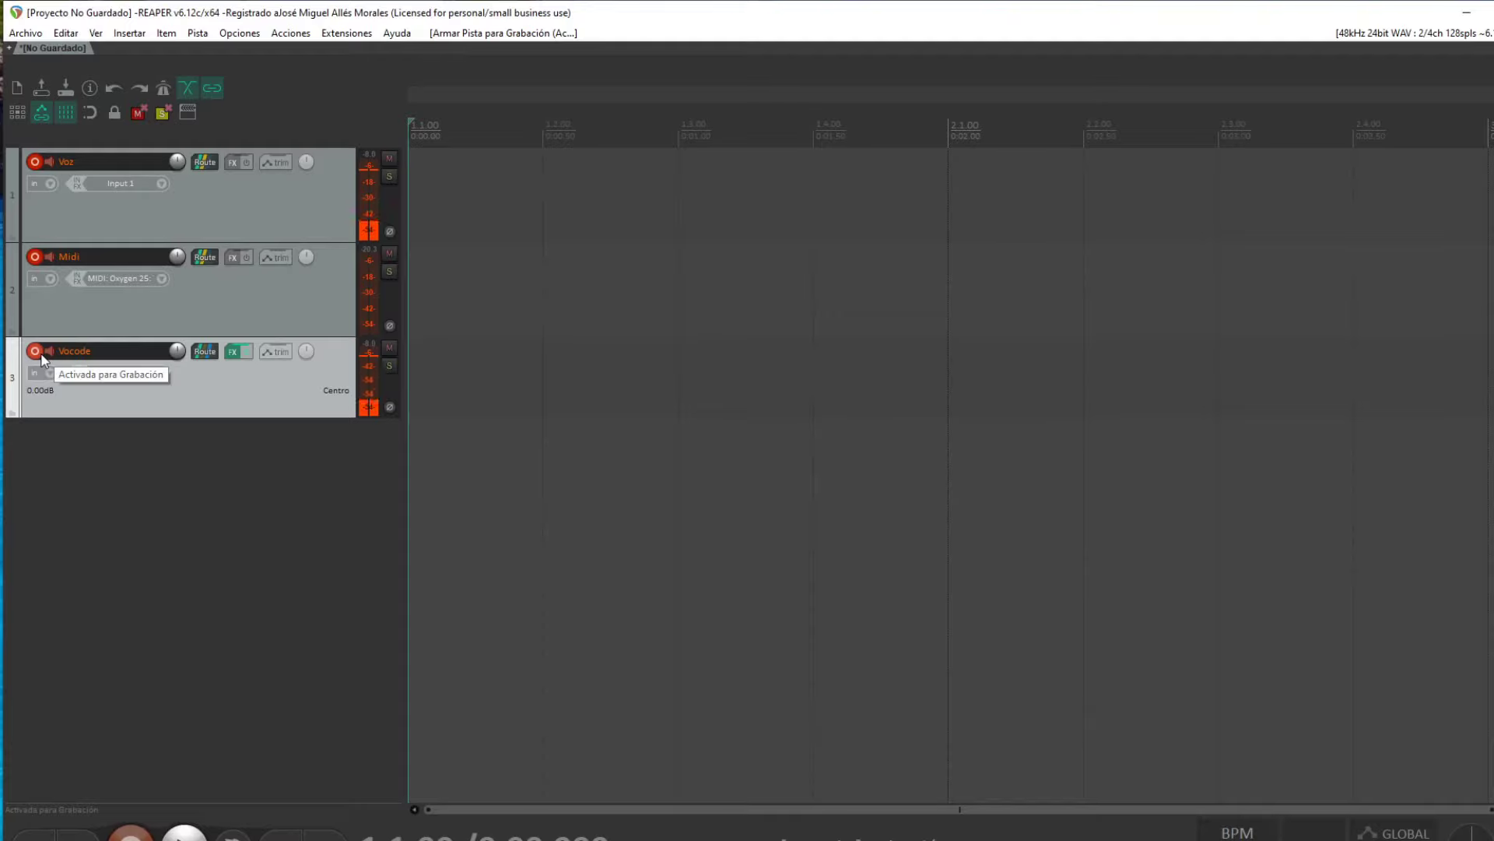
left_click(41, 354)
left_click(29, 256)
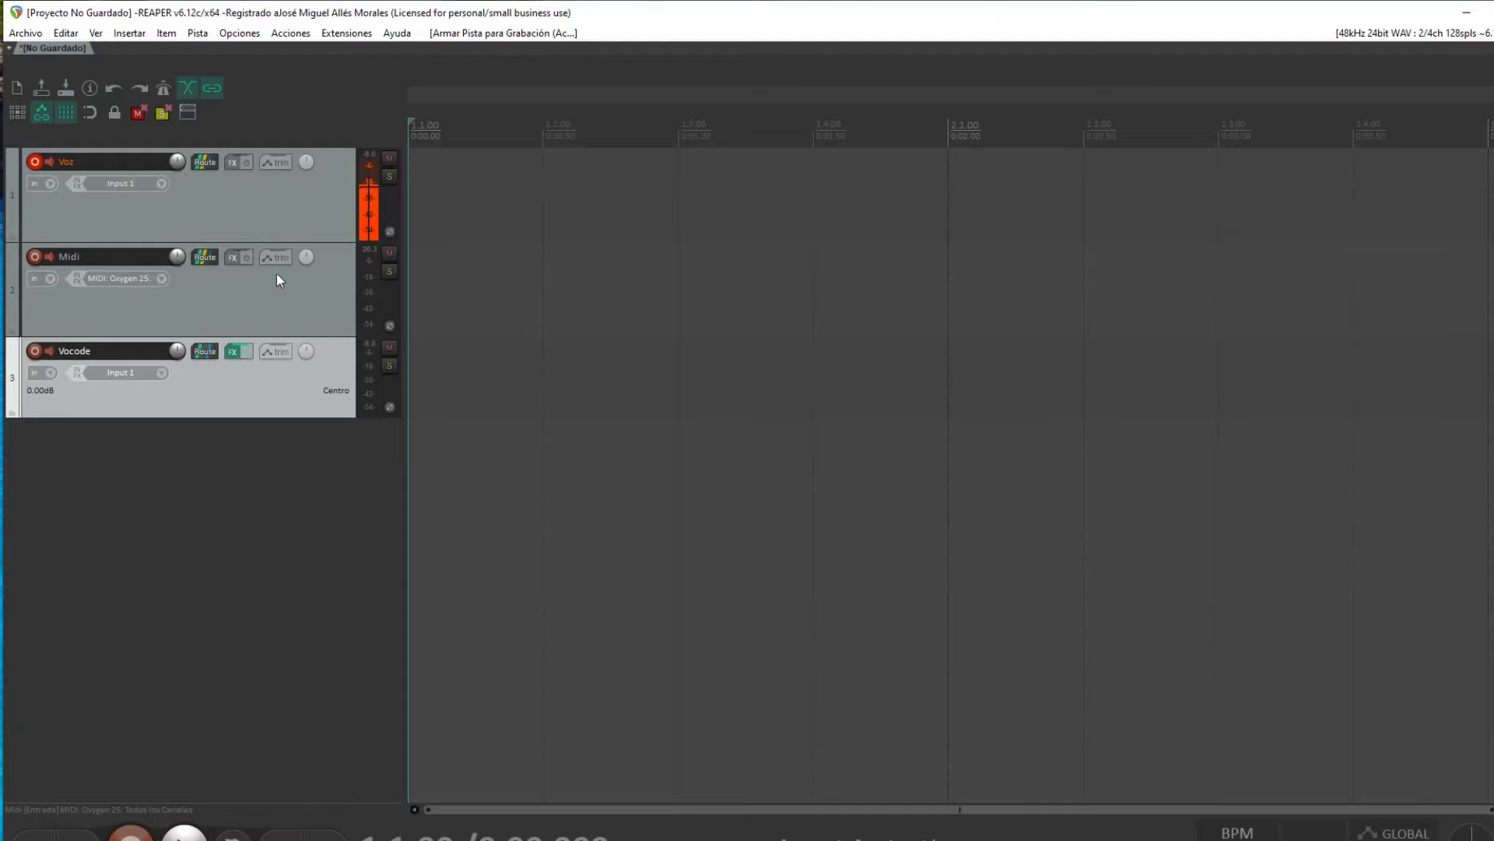
left_click(222, 296)
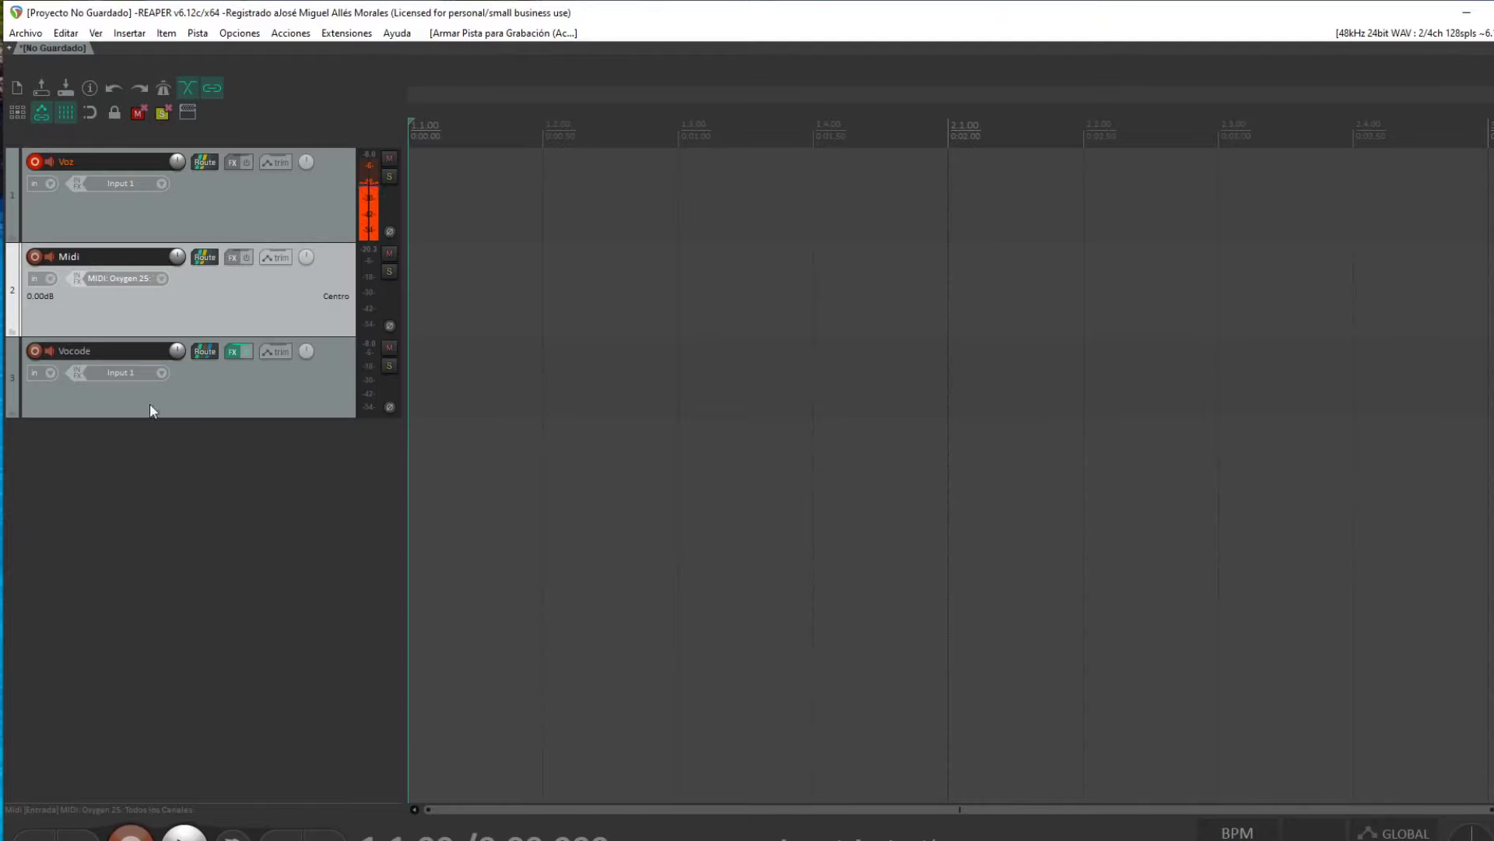
Step: Add a taller fourth track below Vocode and insert the MIDI Choir 2.0 VST on it, filtering the plugins by "midi ch"
double_click(121, 468)
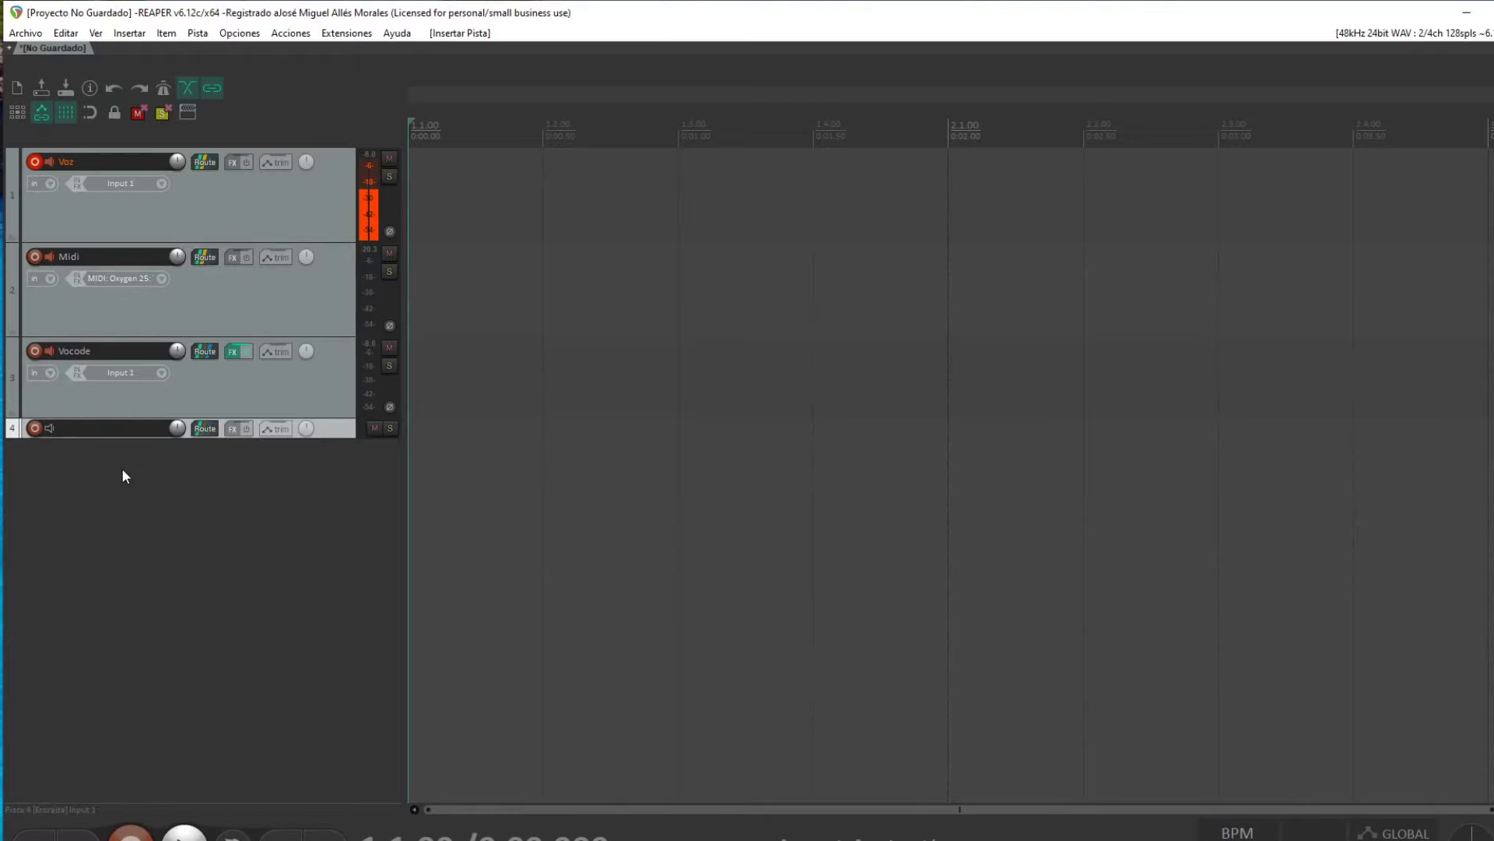
left_click_drag(348, 437, 320, 469)
left_click(232, 432)
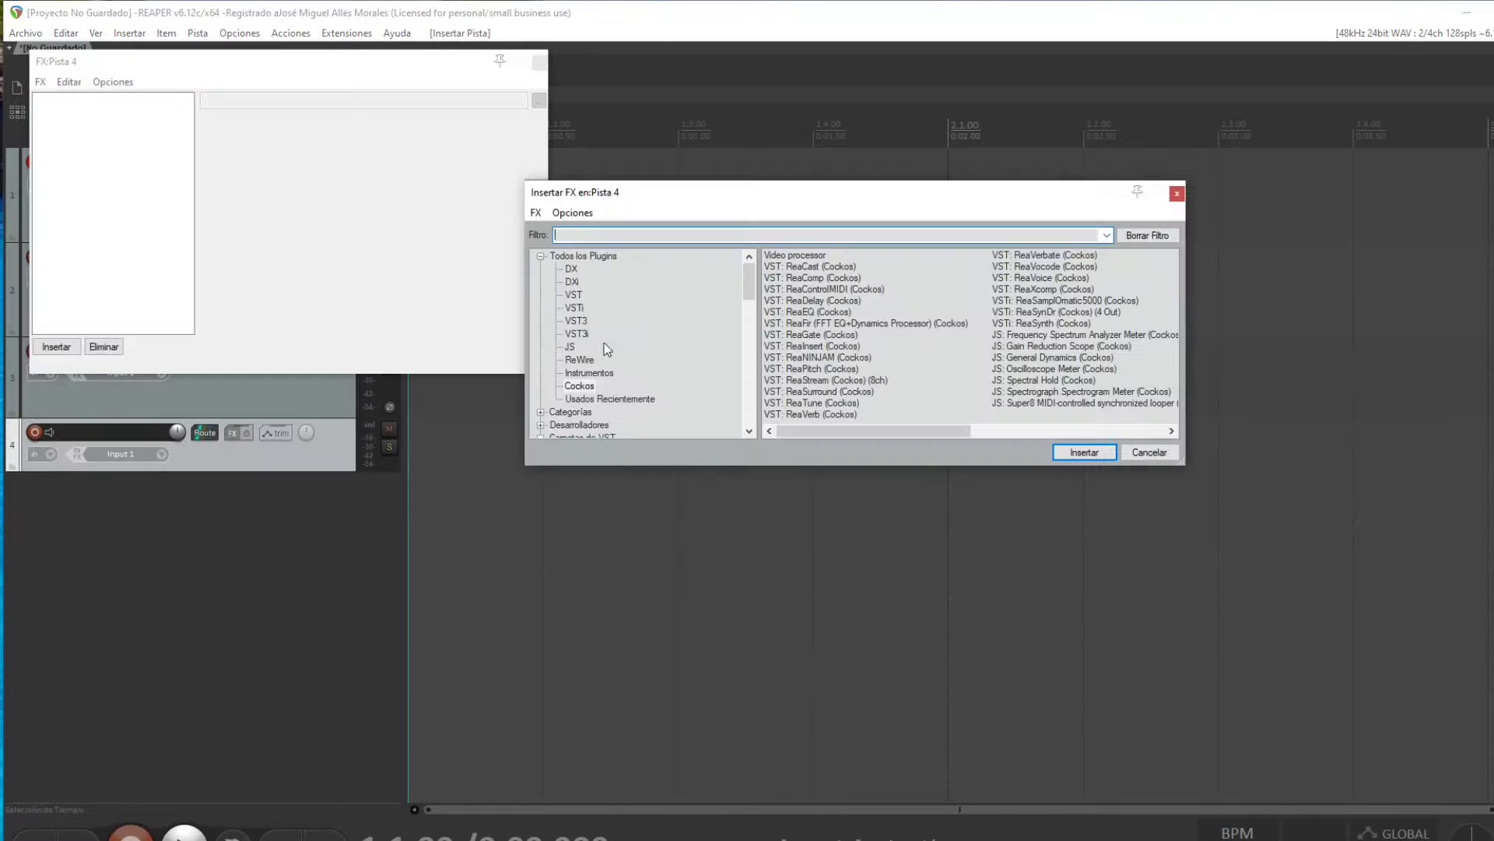
left_click(575, 300)
left_click(705, 236)
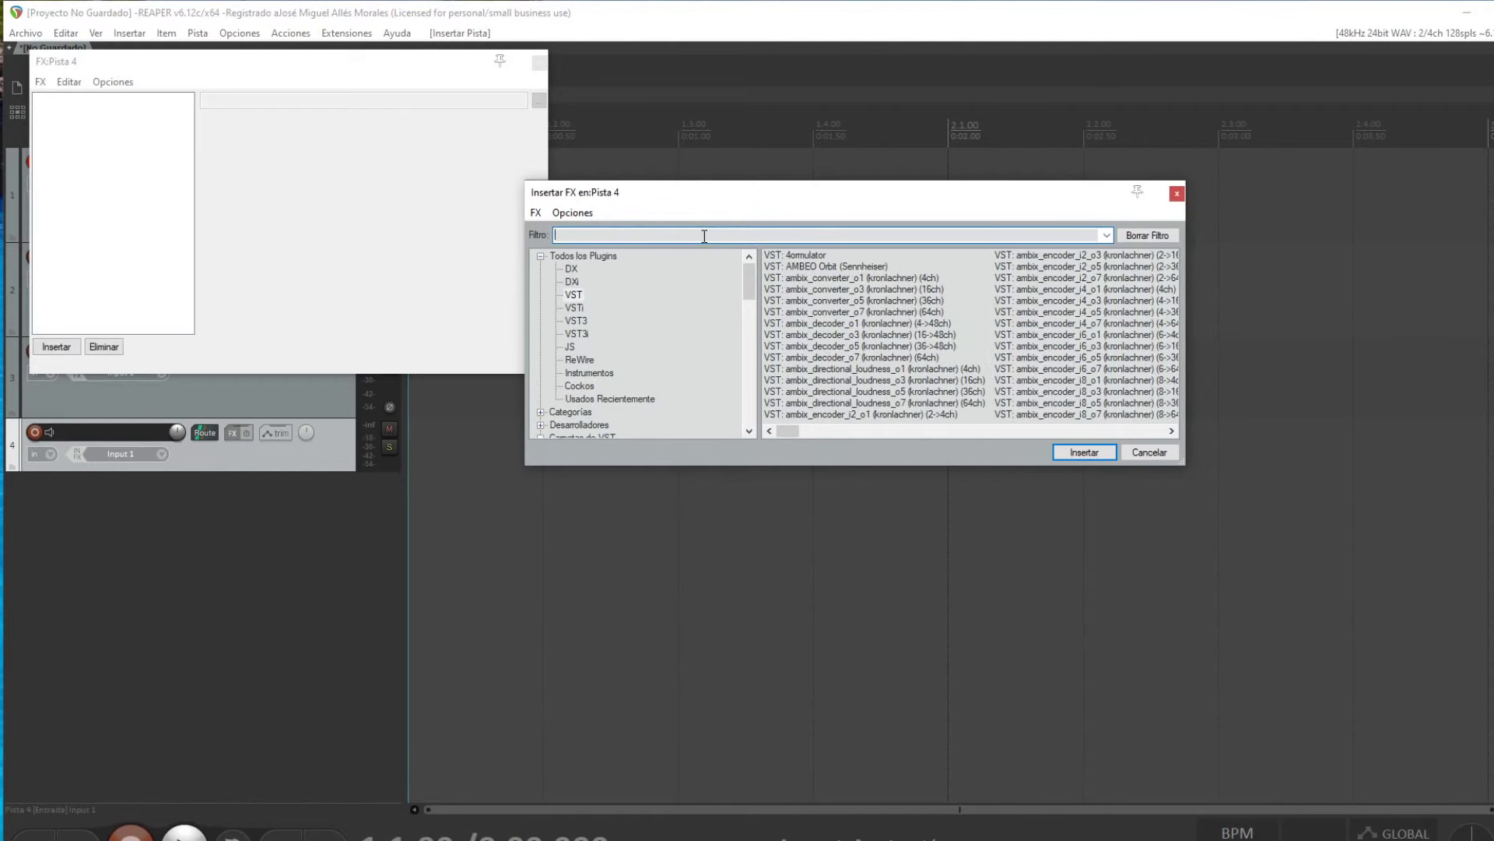
type("midi ch")
double_click(824, 266)
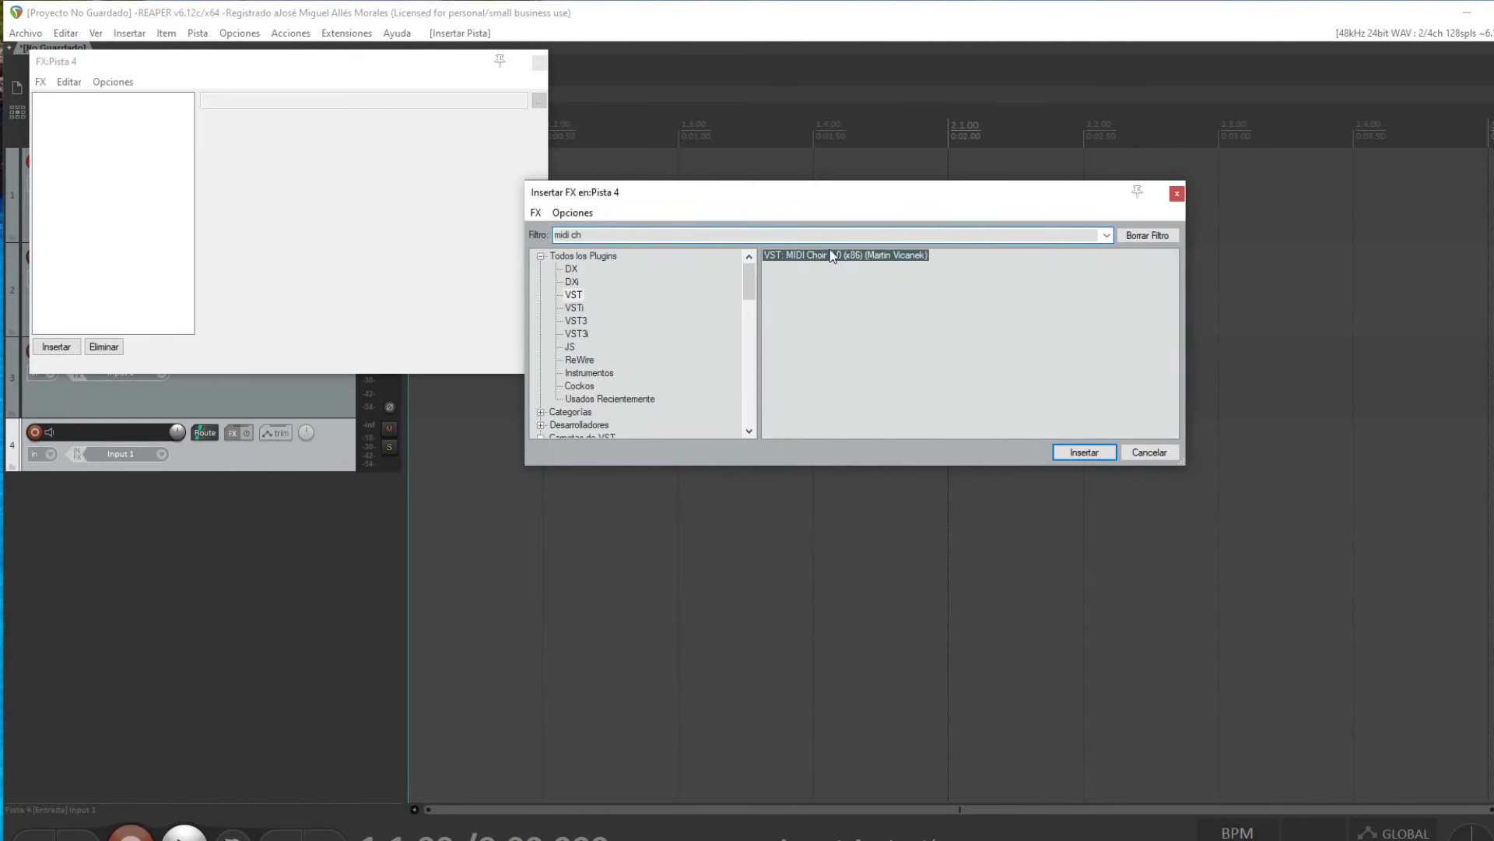
left_click(425, 62)
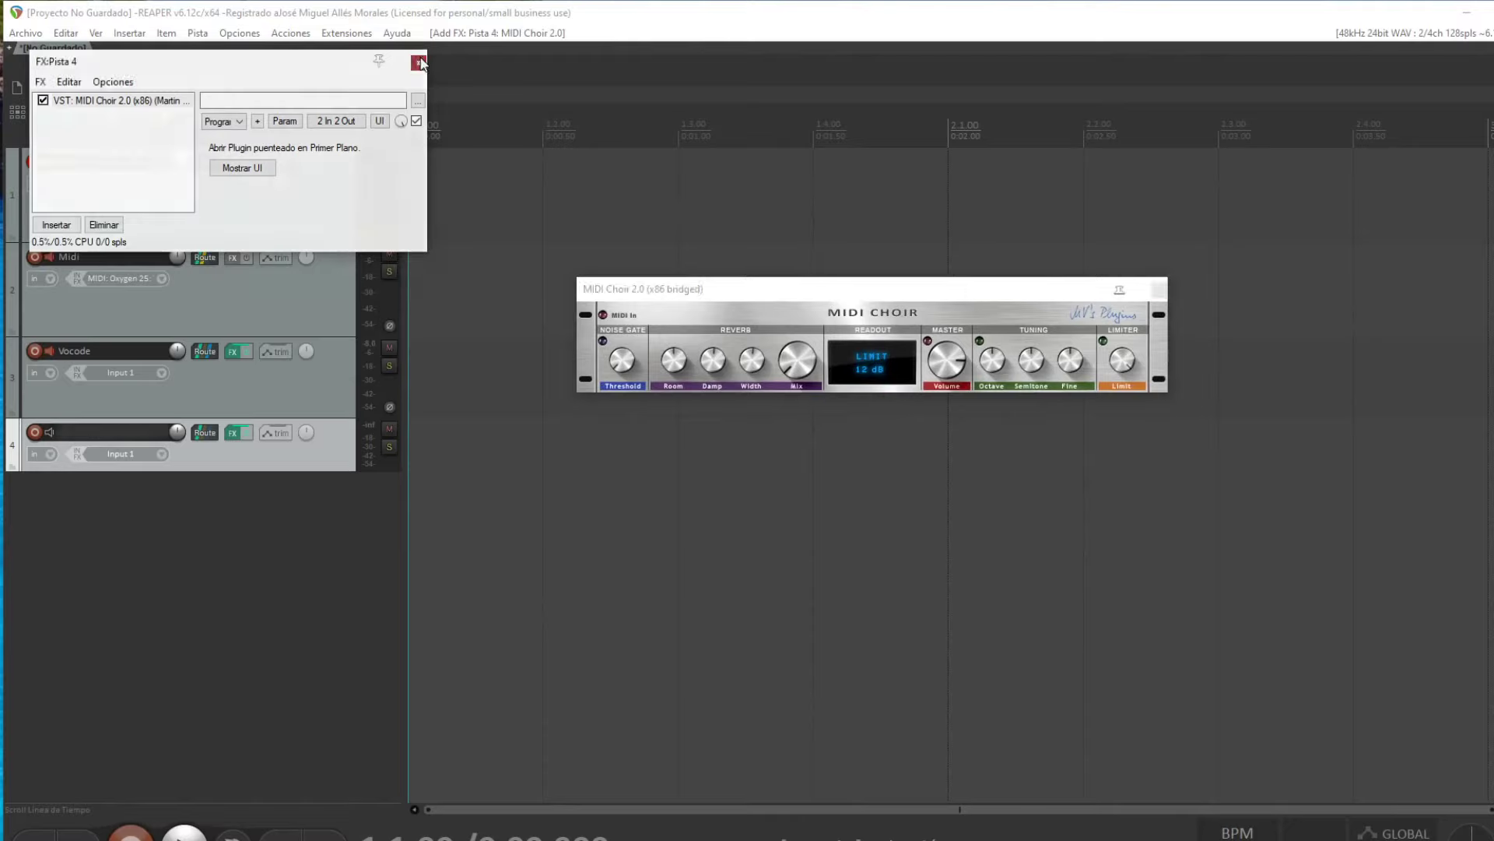
Step: Name the fourth track Midi Choir and create a send to it from the Voz track
type("Midi Choir")
key("Return")
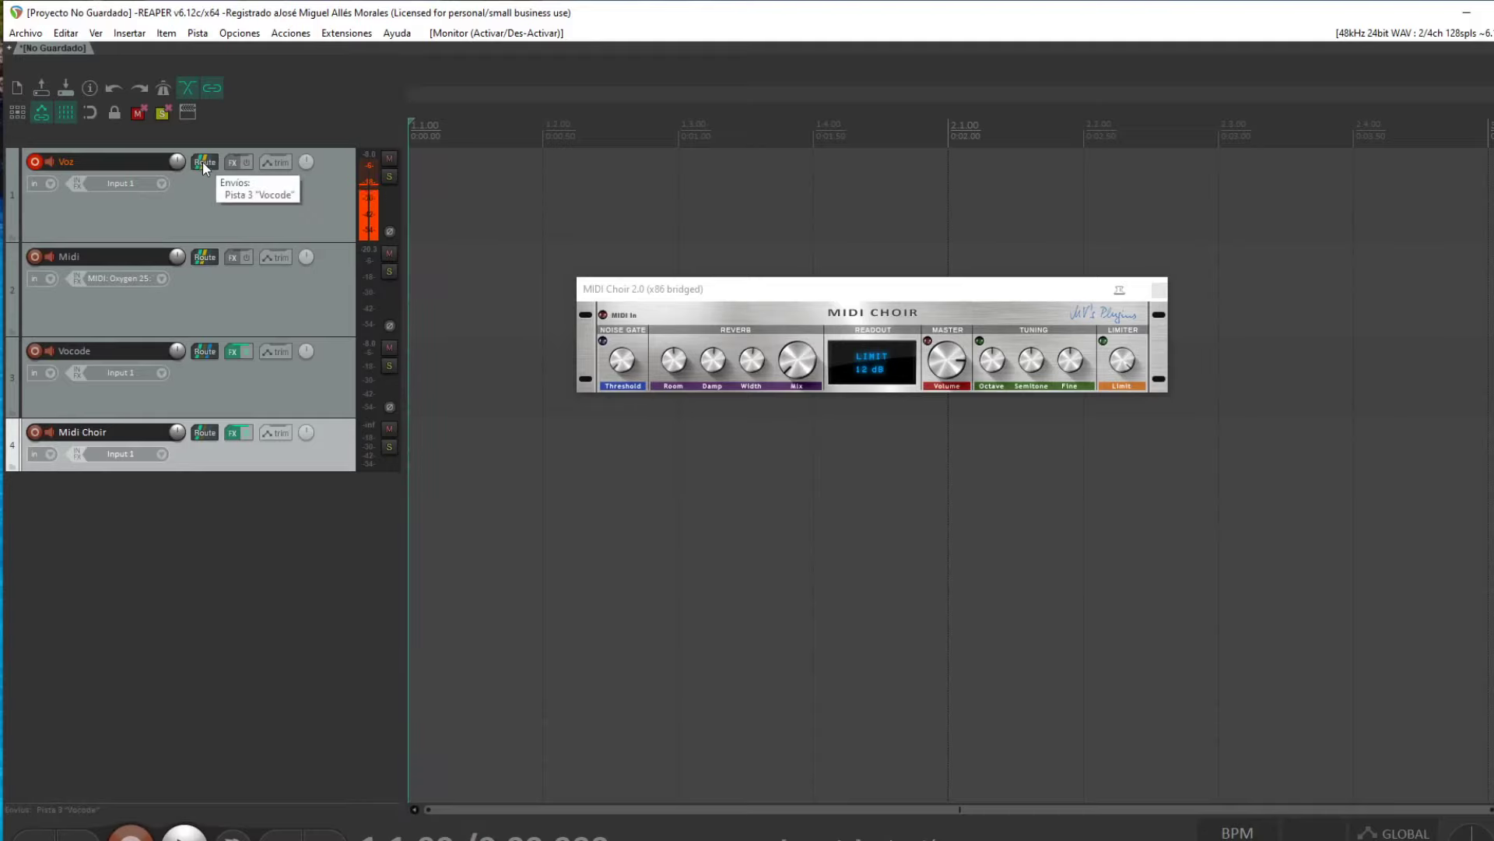
left_click_drag(205, 438, 205, 437)
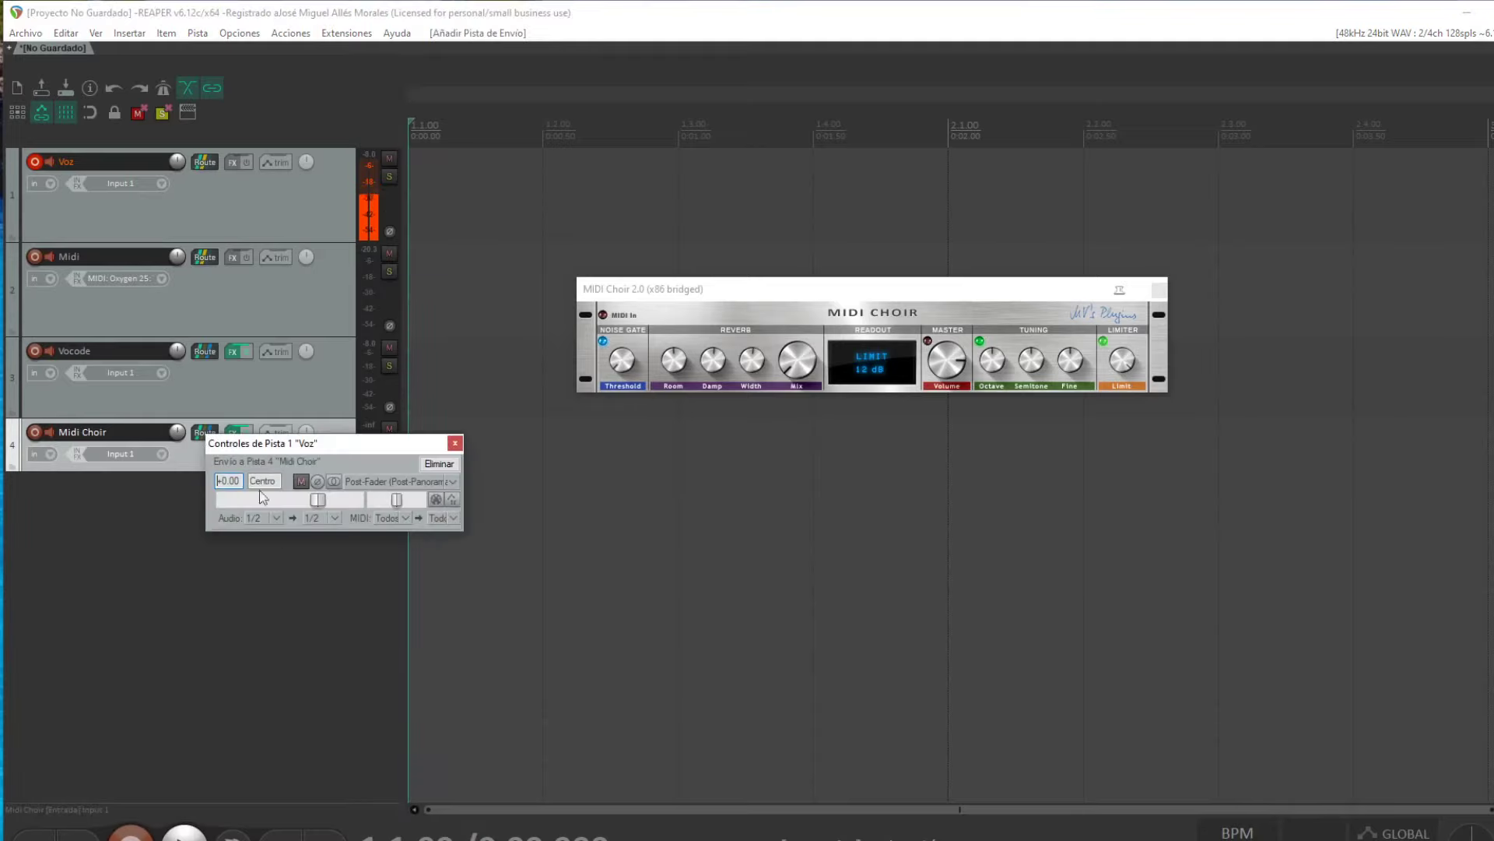
left_click(455, 442)
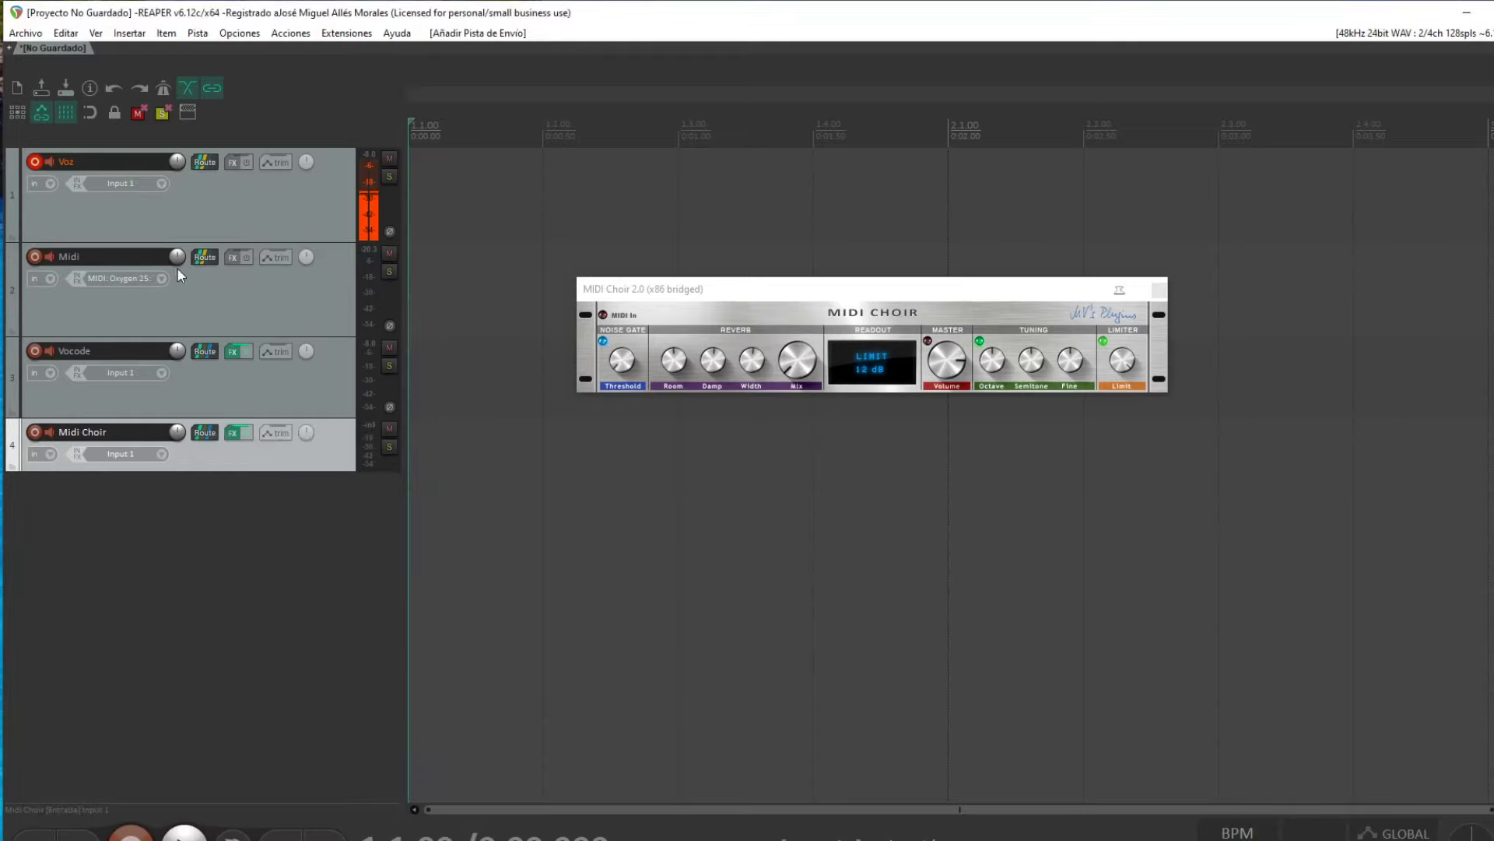
Step: Send the Midi track to Midi Choir as MIDI only, with the send's audio source set to Ninguno
left_click_drag(216, 259, 198, 432)
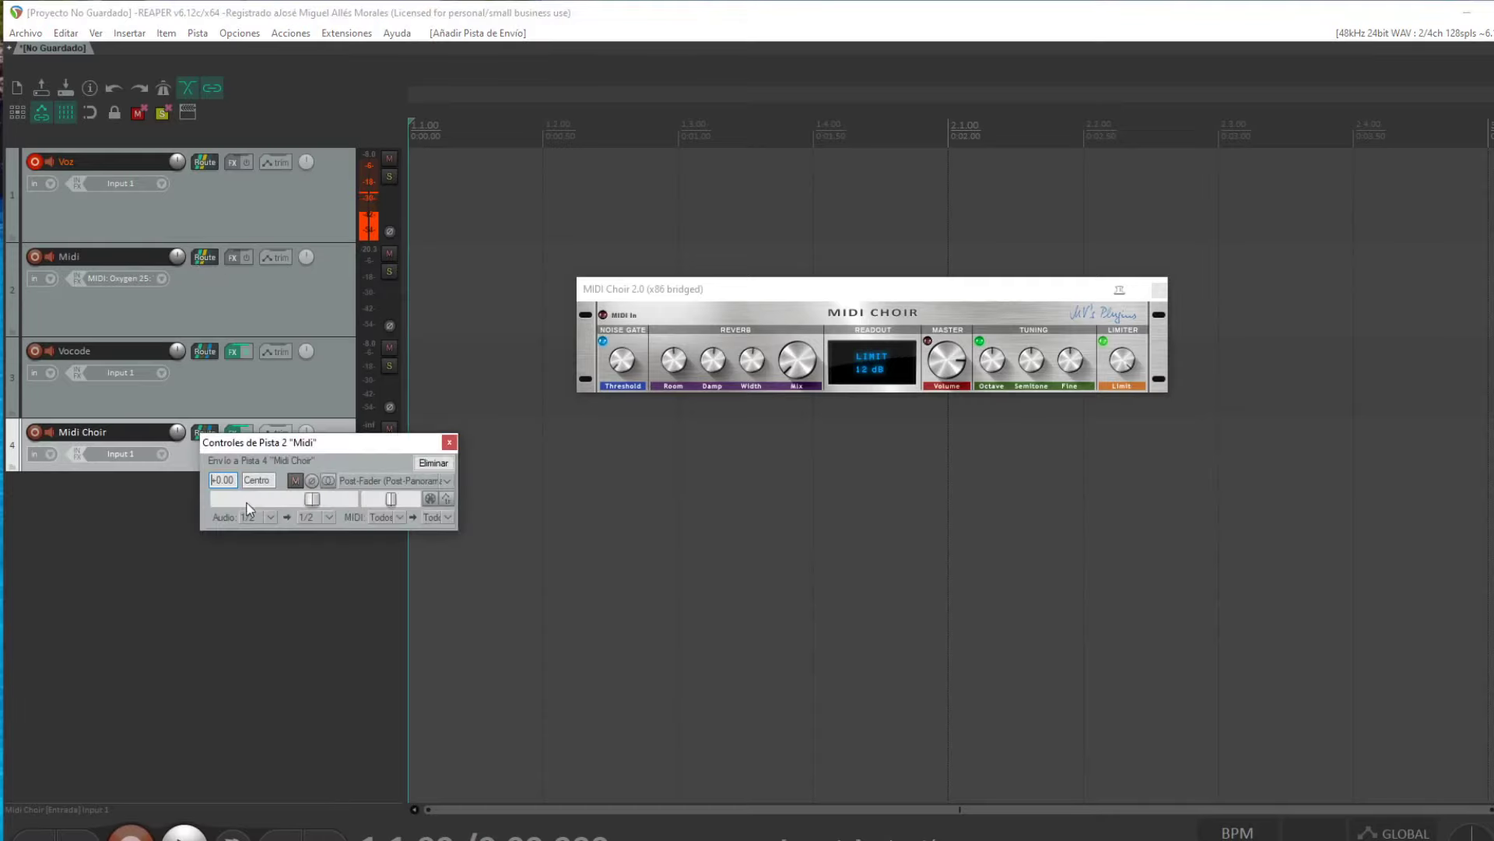
left_click(255, 516)
left_click(389, 529)
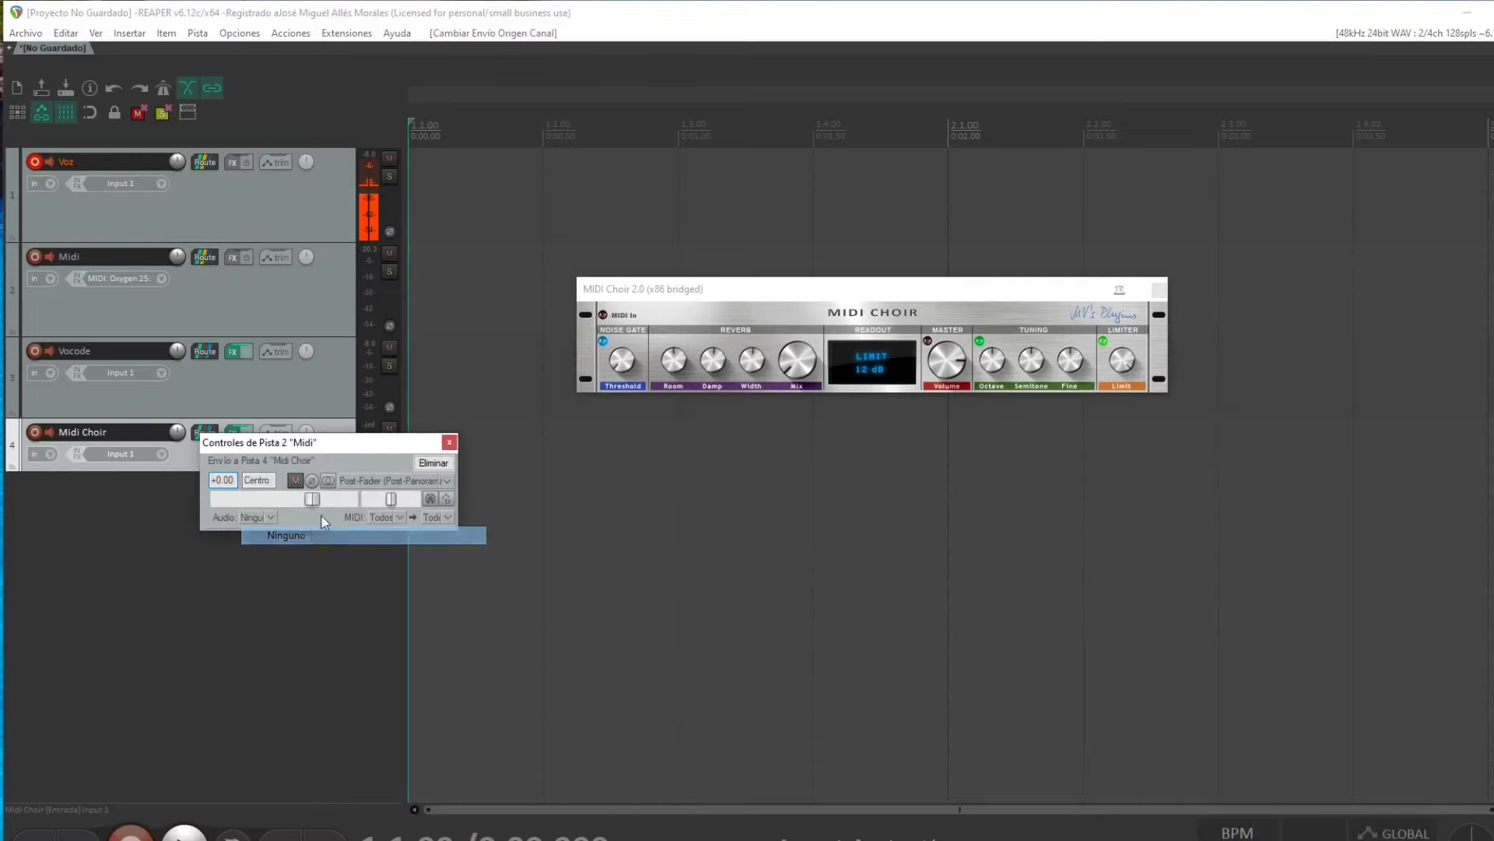
left_click(449, 443)
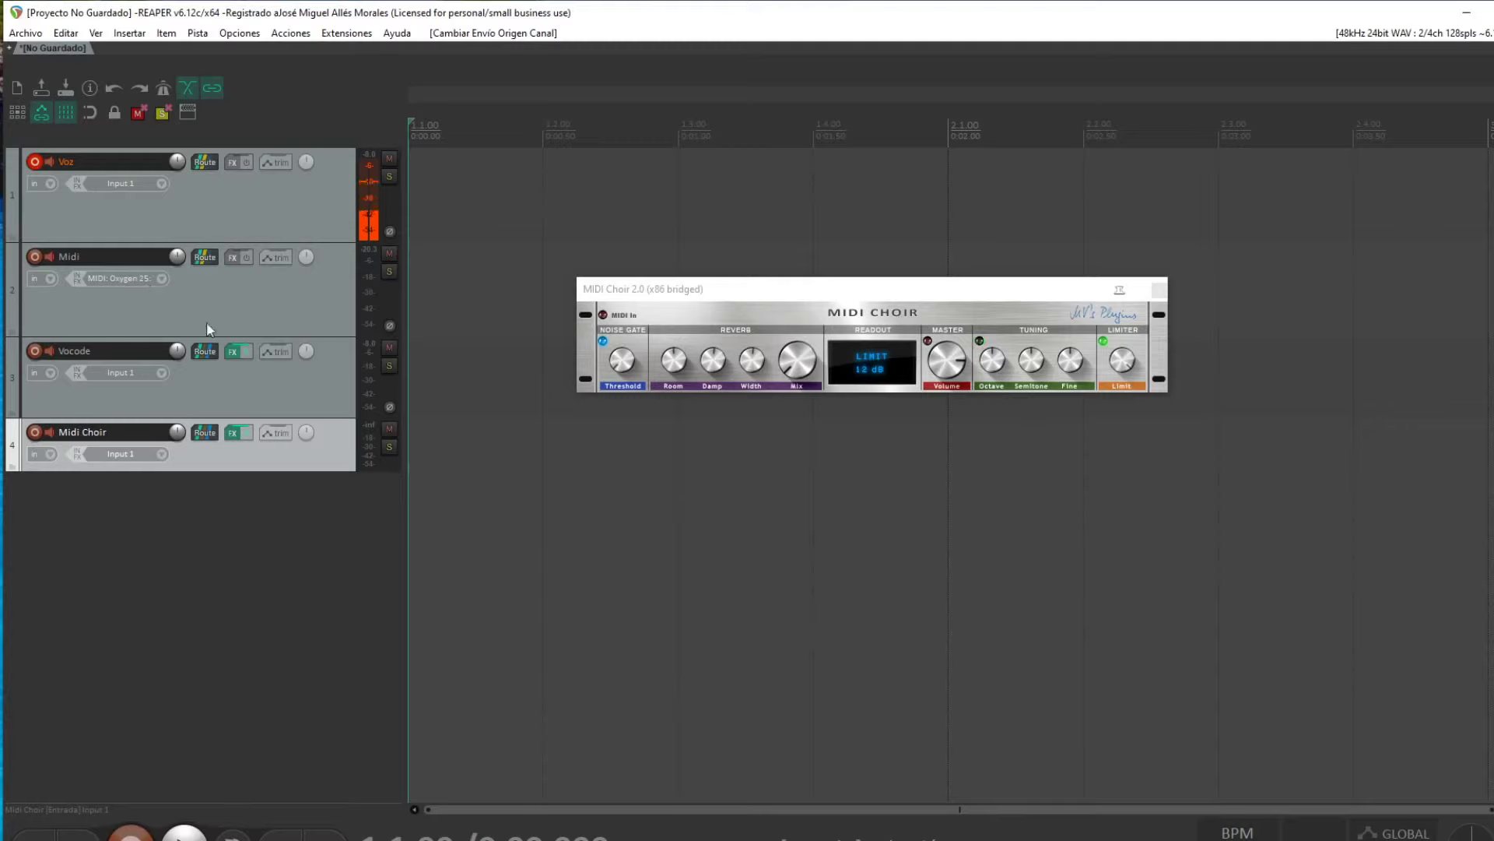
Step: Set MIDI Choir's reverb mix to 3 % and arm the Midi Choir and Midi tracks for recording
left_click(801, 378)
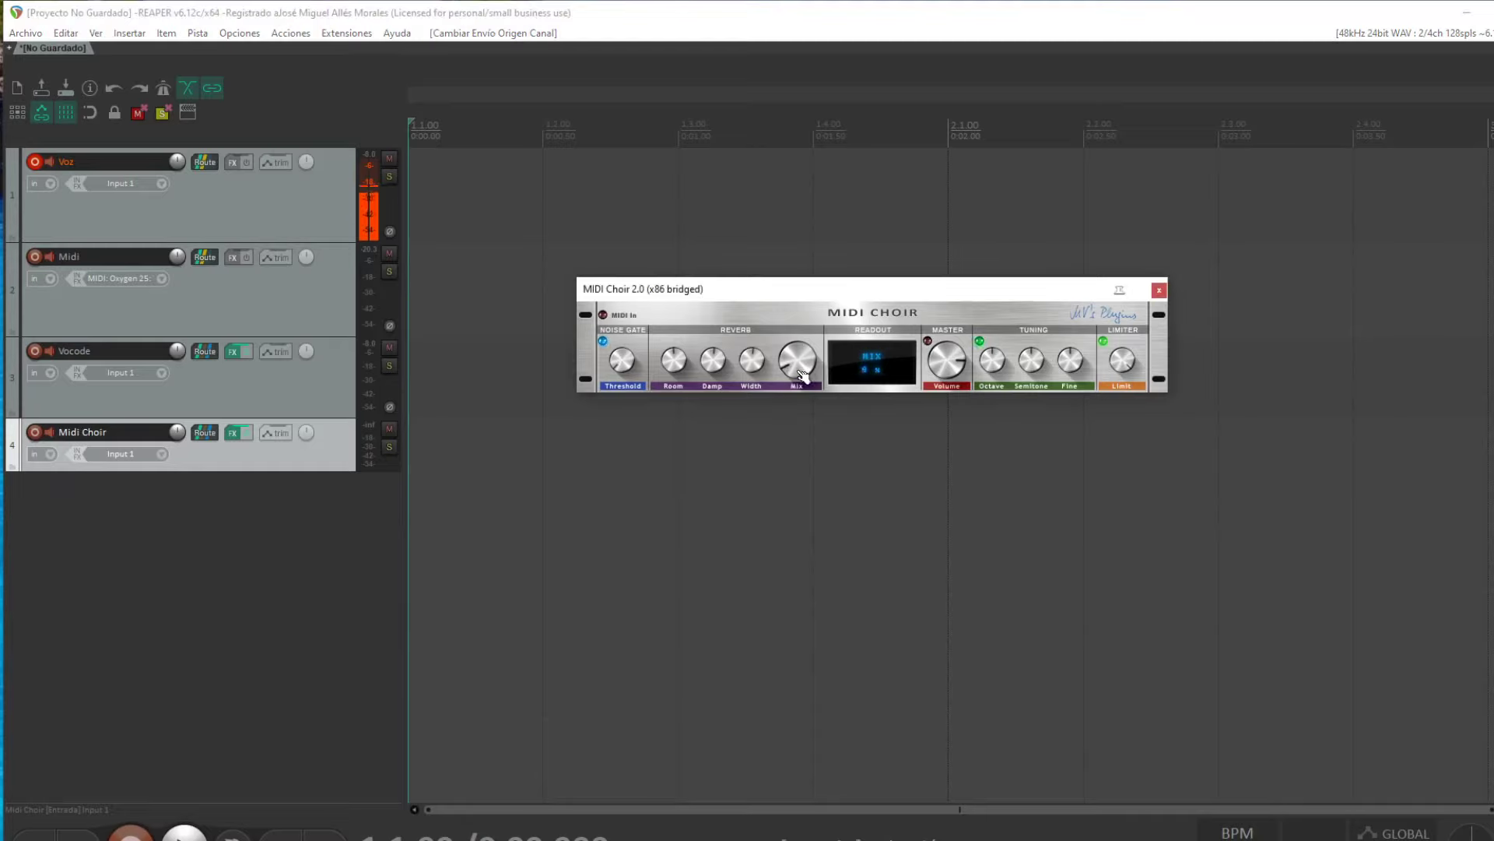
left_click_drag(802, 372, 798, 375)
left_click(35, 433)
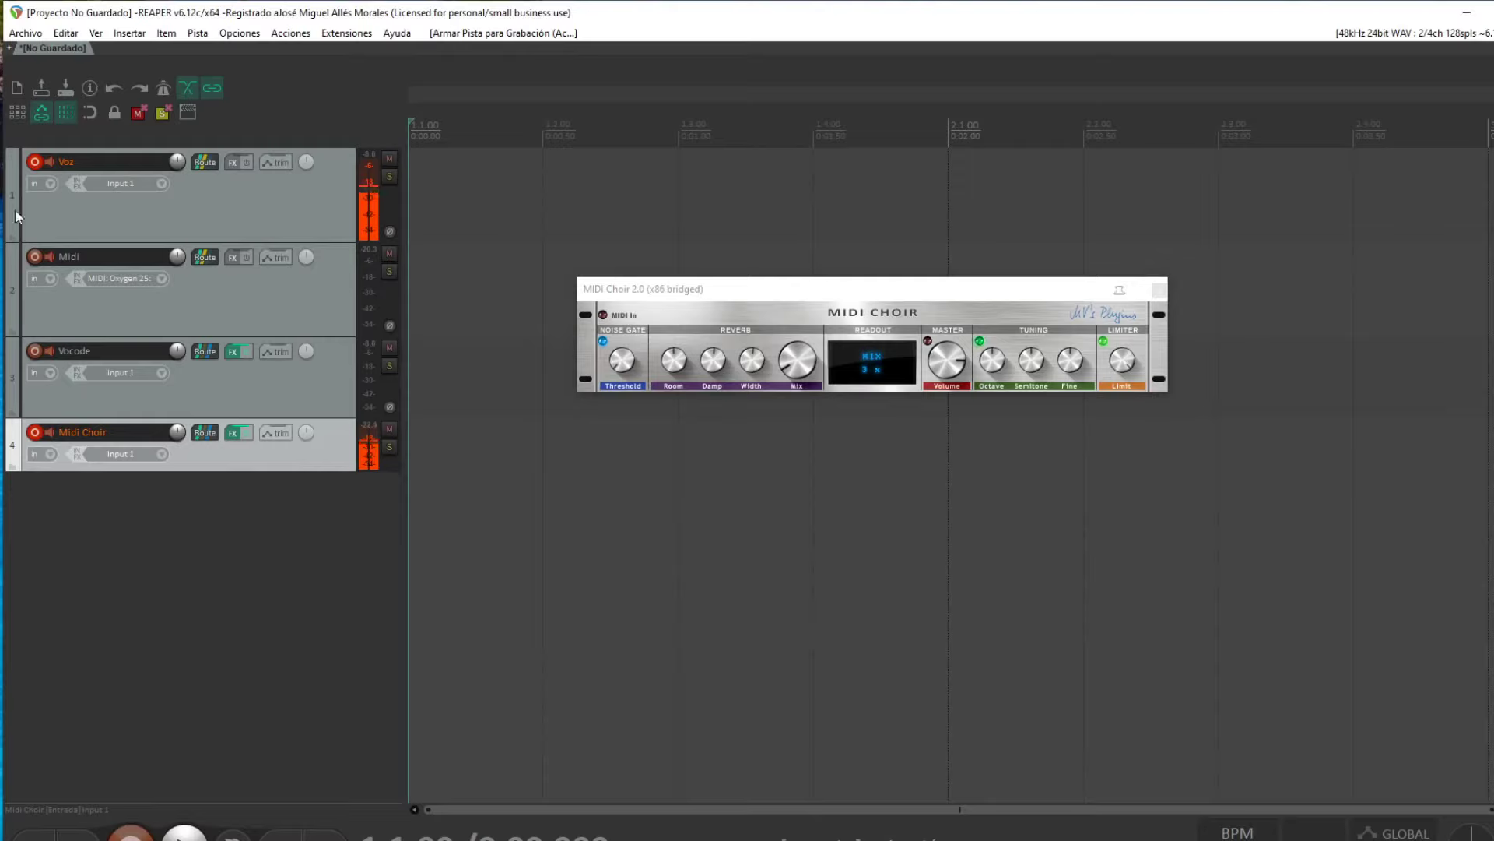
left_click(35, 256)
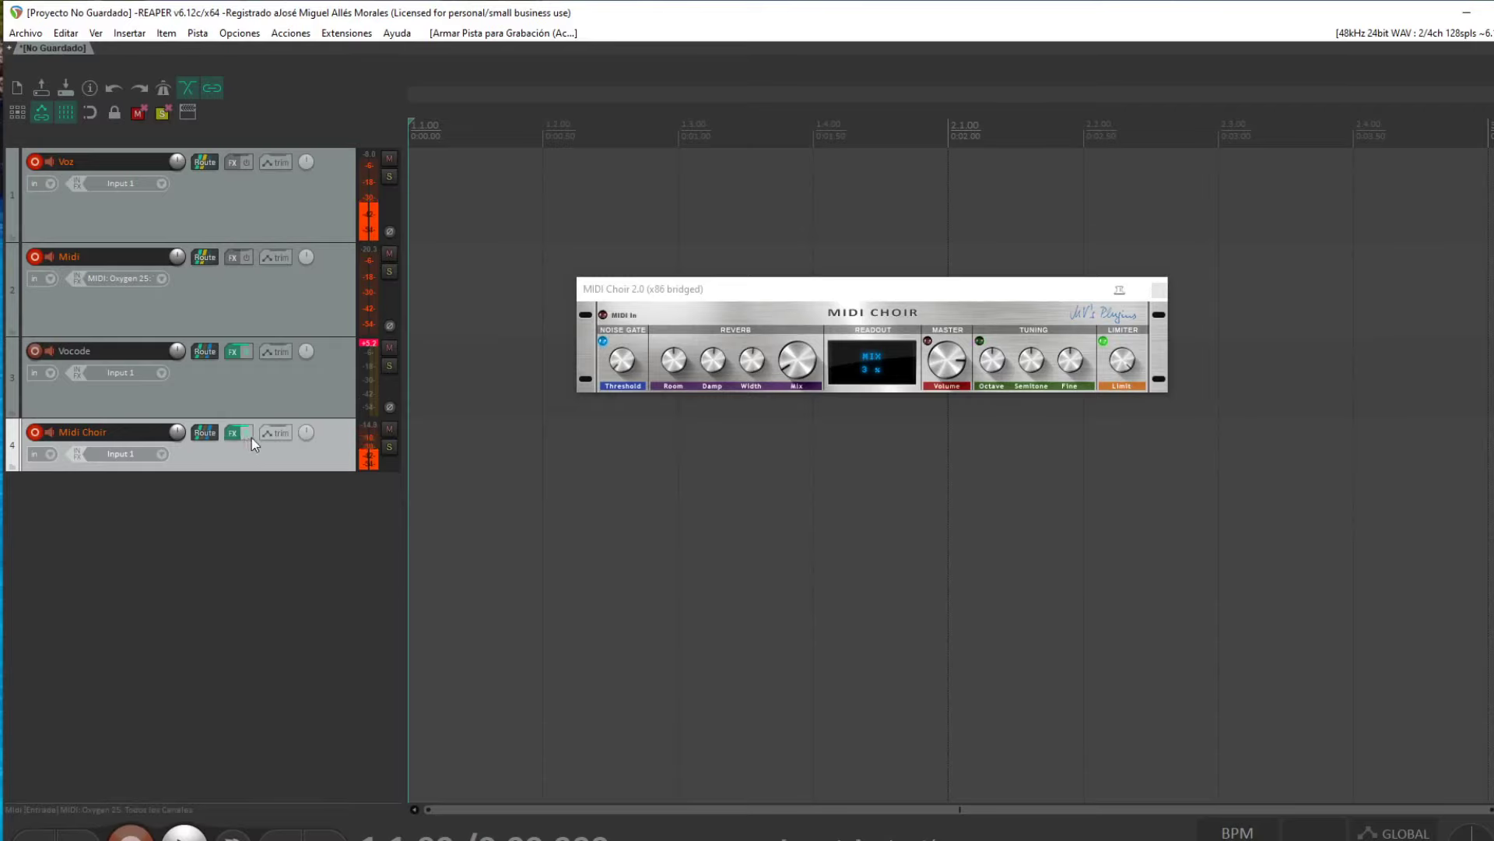
Step: Route MIDI Choir's left output to both channels 1 and 2 in its pin connector, leaving the right output unassigned
left_click(231, 433)
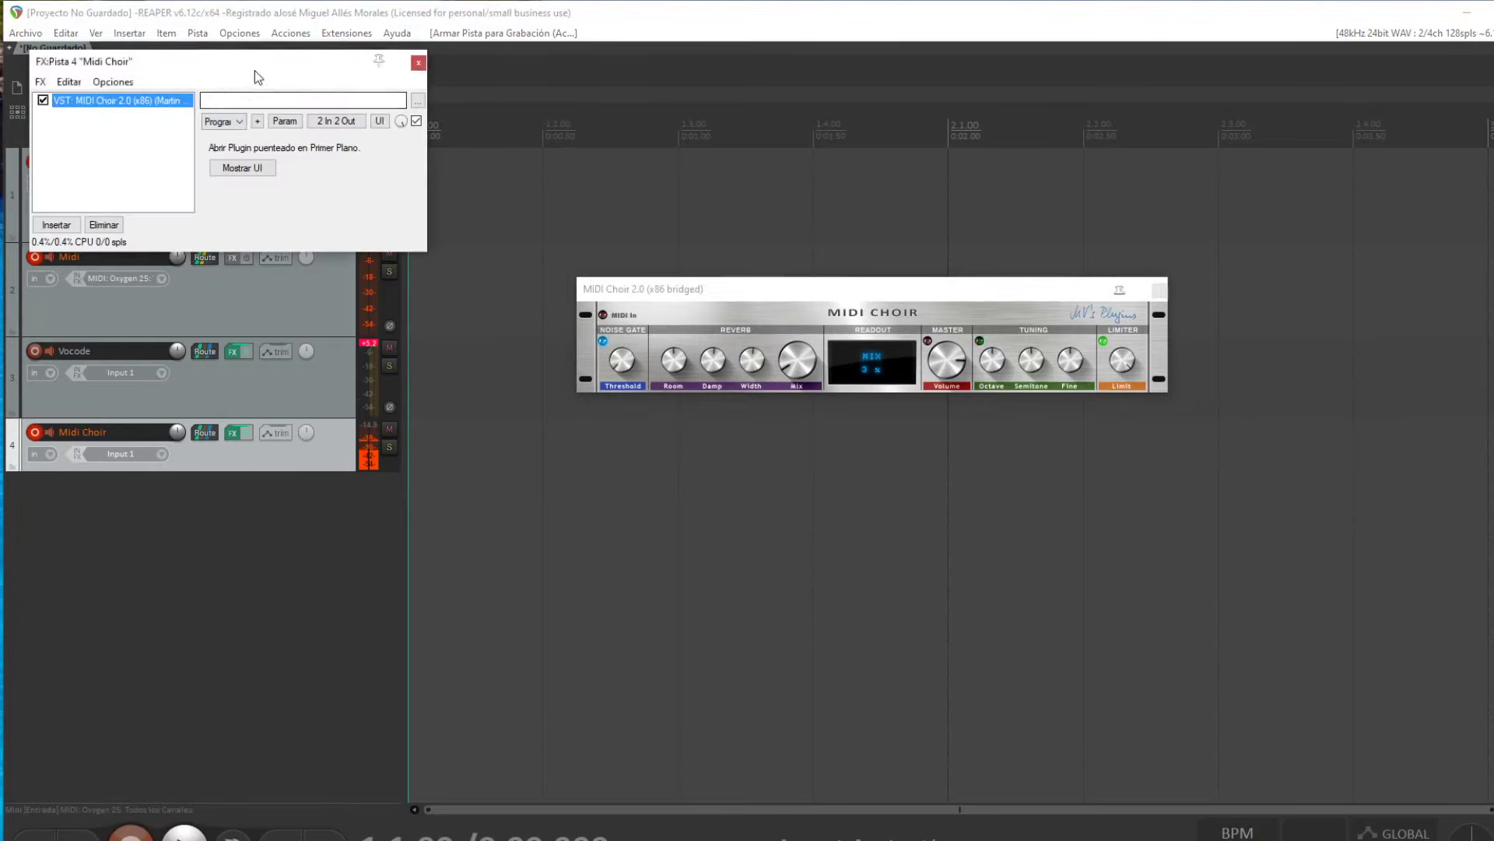
left_click_drag(255, 70, 710, 477)
left_click(792, 519)
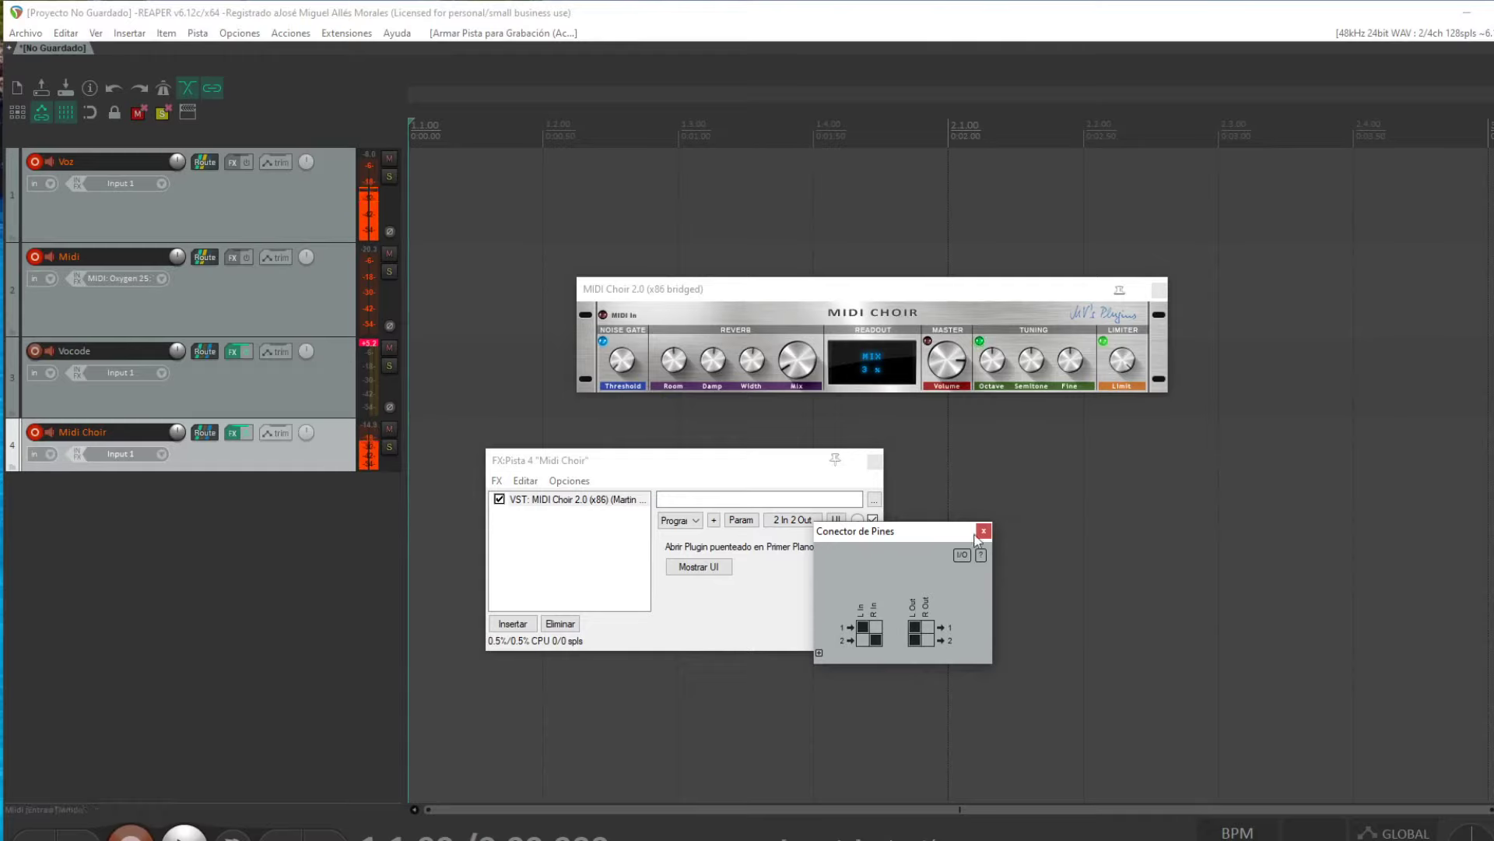
left_click_drag(965, 536, 1025, 497)
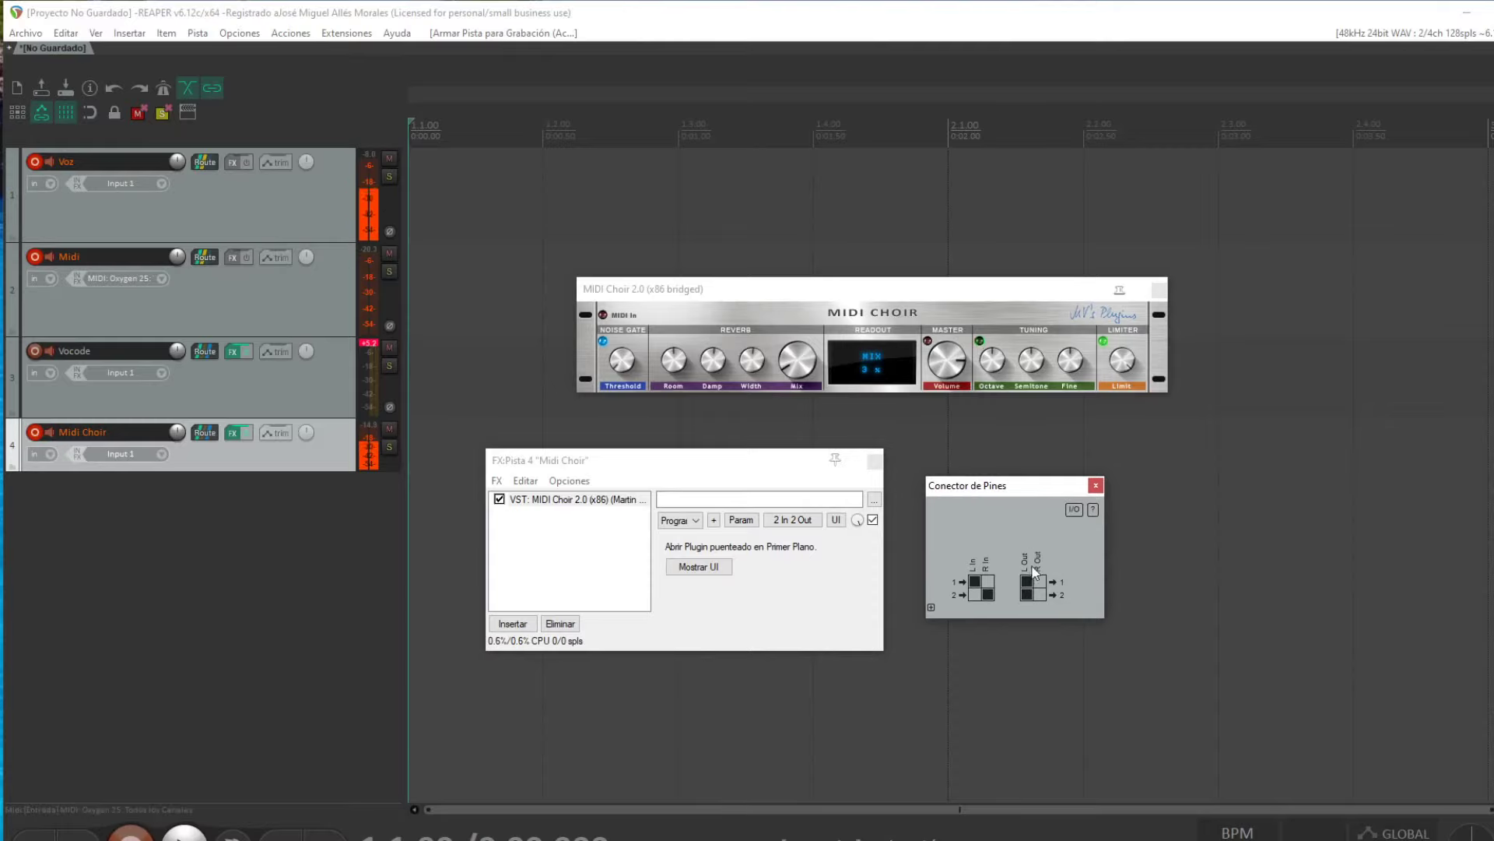
left_click(1095, 485)
left_click(876, 462)
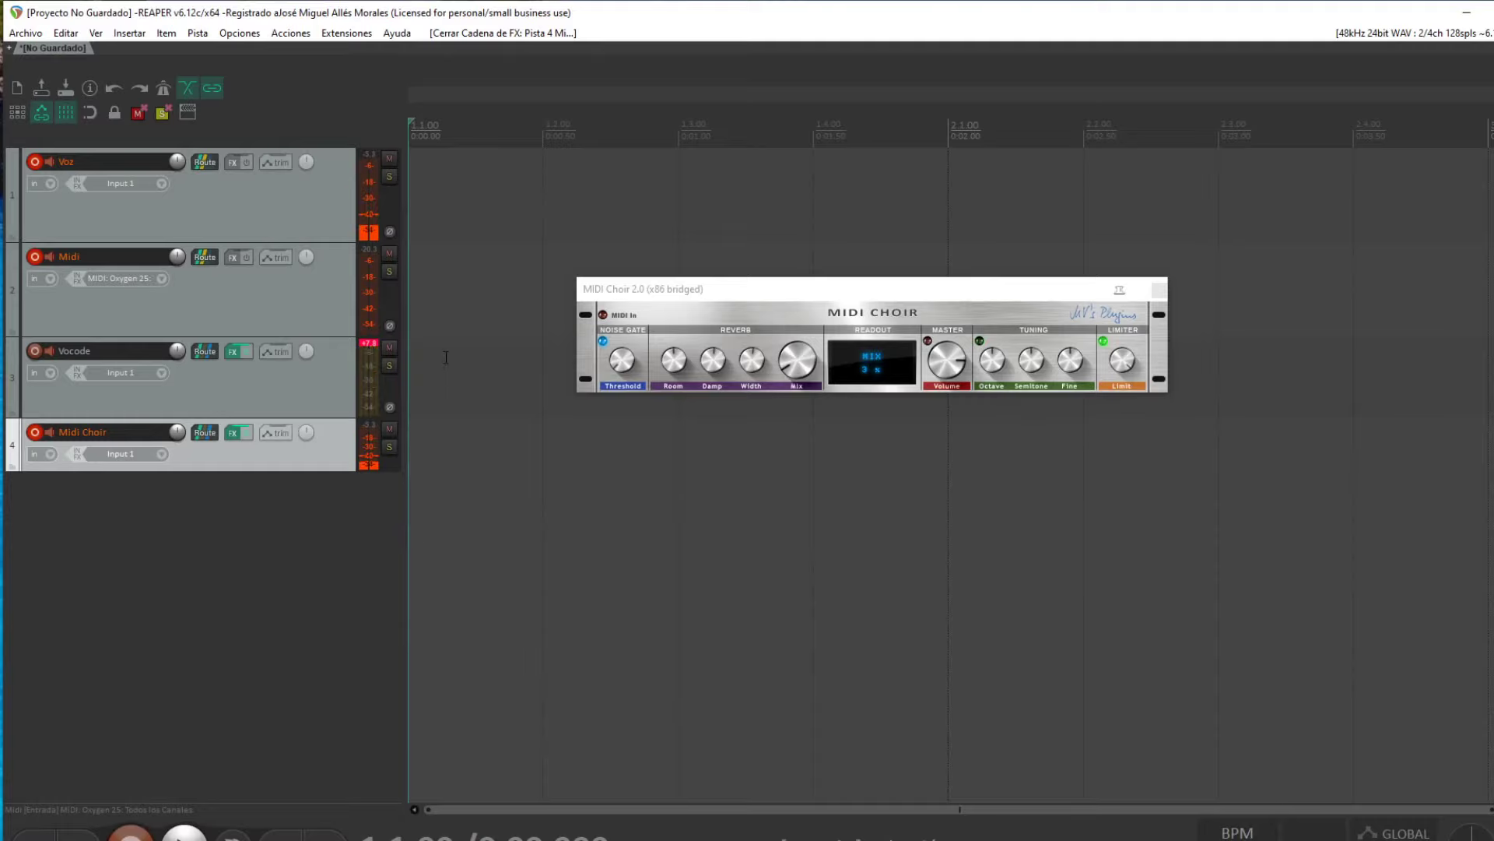
Step: Disarm the Midi Choir track and add a fifth track named Reveb below it
left_click(35, 432)
double_click(167, 520)
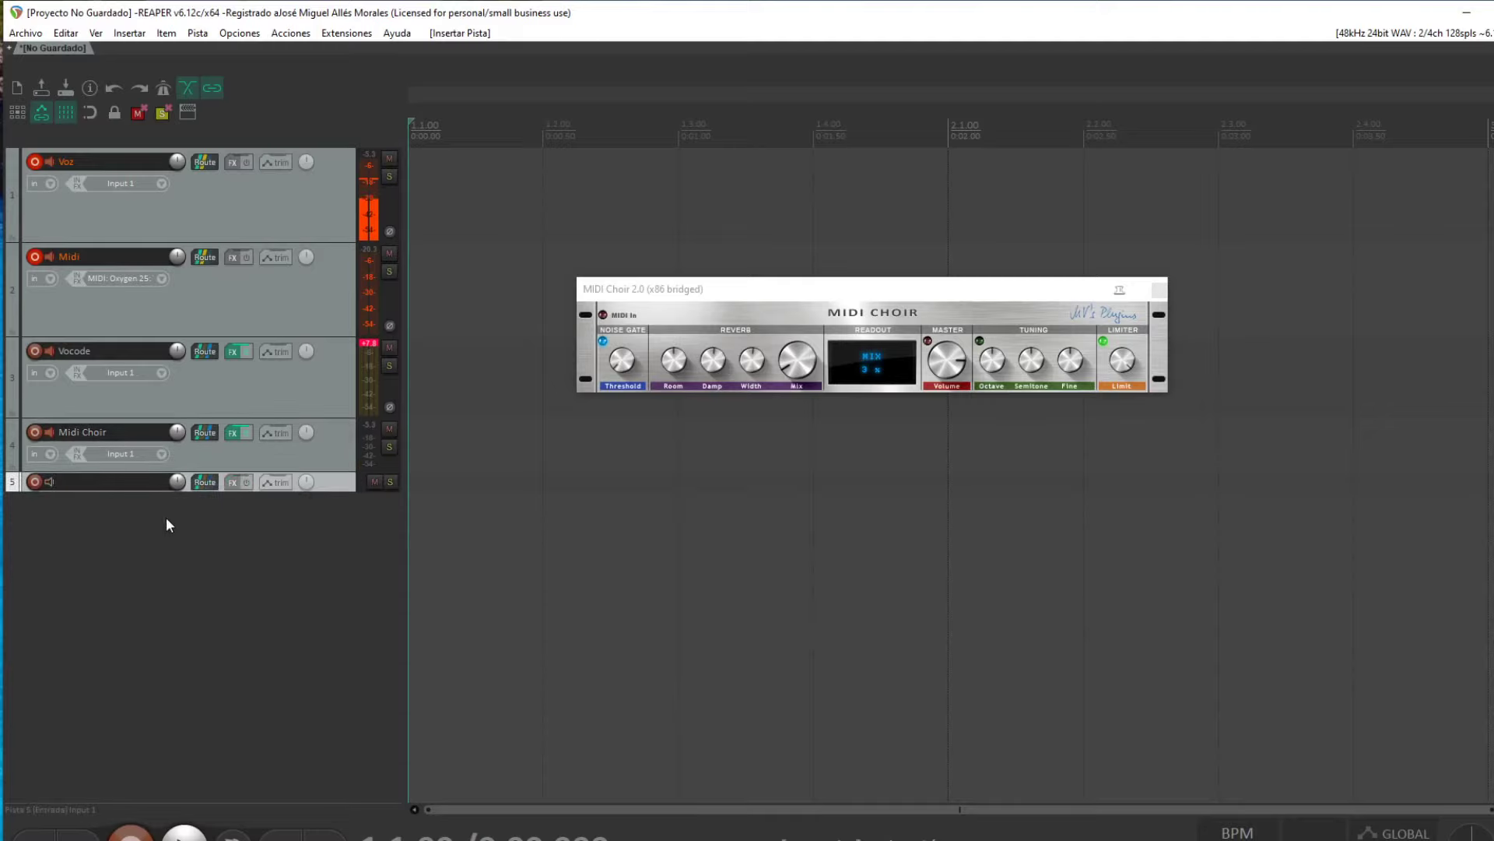
left_click(154, 489)
double_click(155, 487)
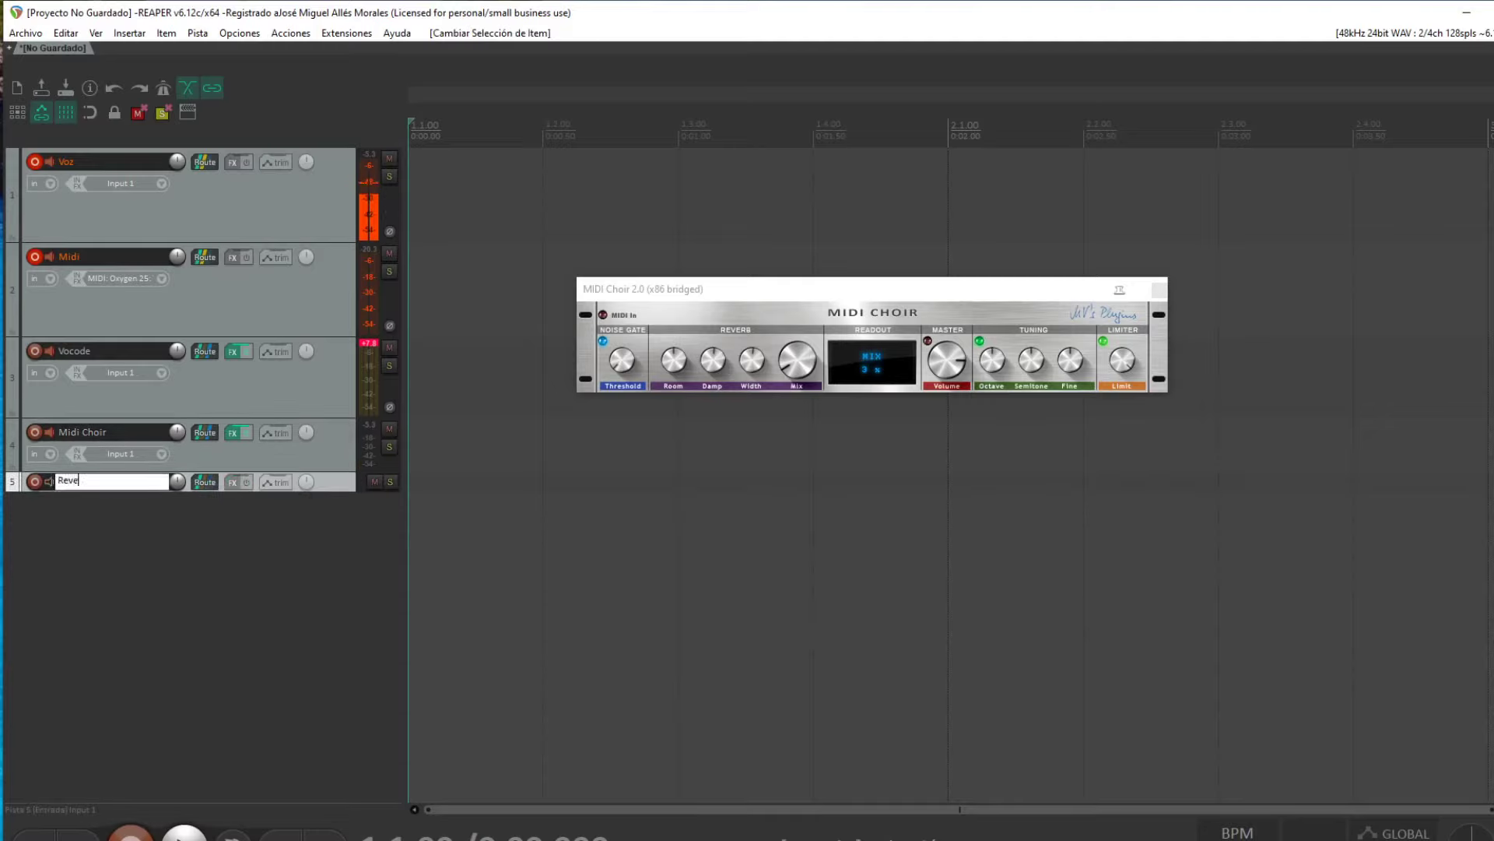
type("Reveb")
key("Return")
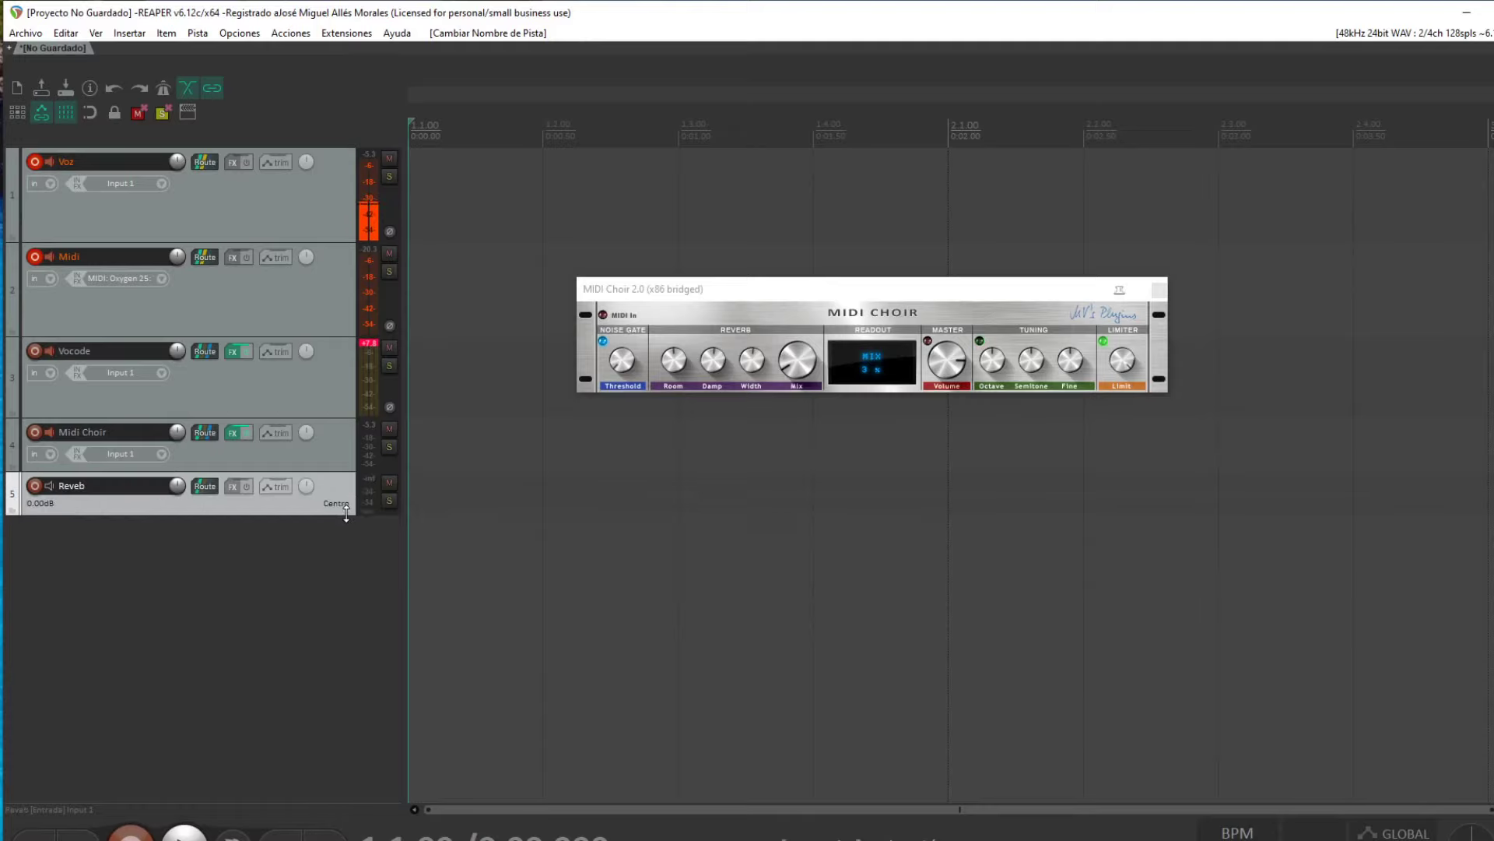
Step: Clear the plugin filter and insert the Cockos effect ReaVerbate on the Reveb track
left_click(232, 485)
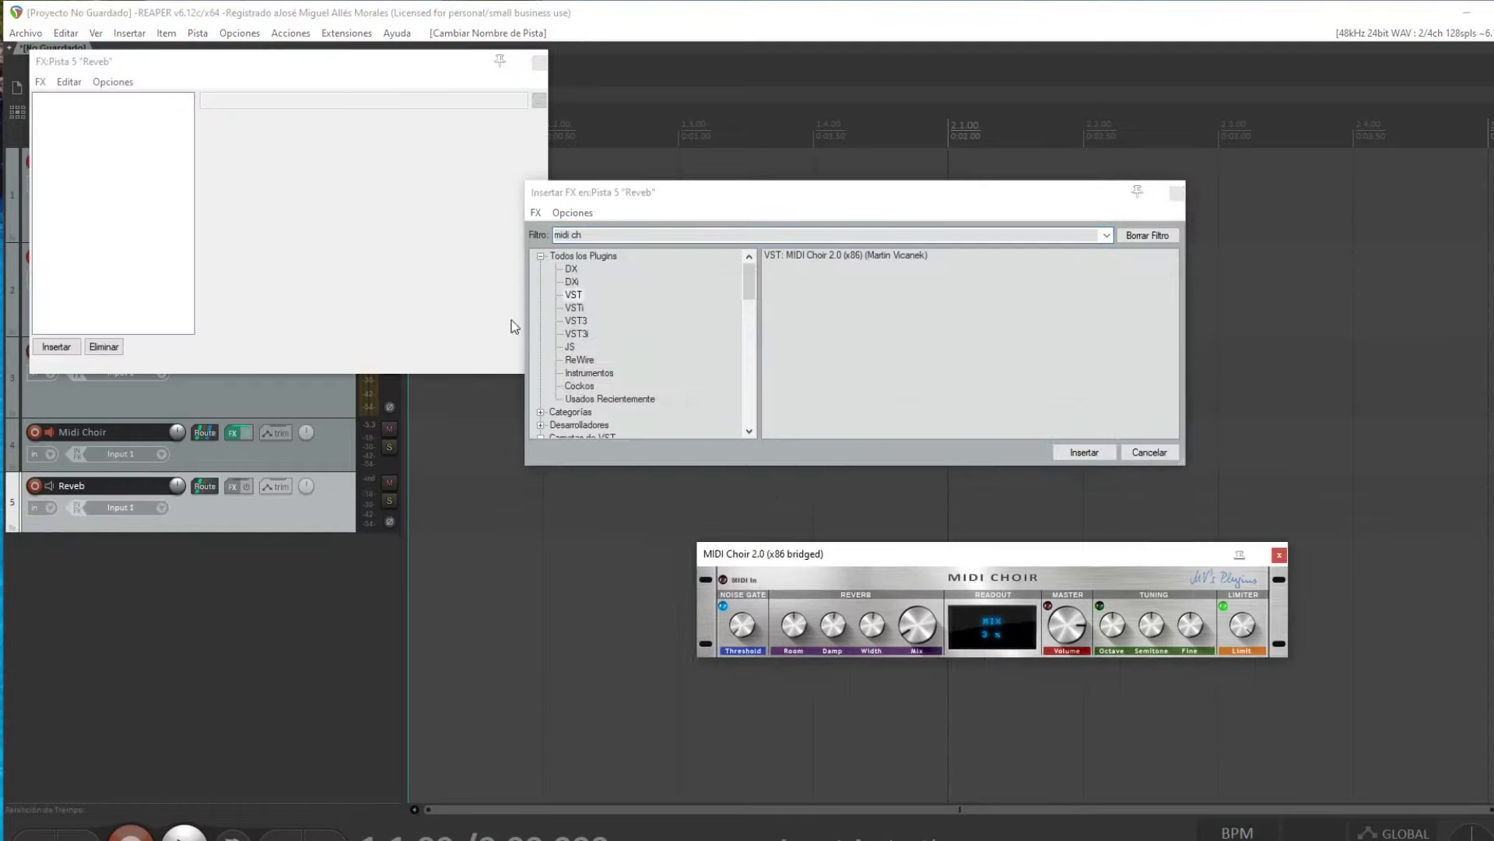
left_click(579, 385)
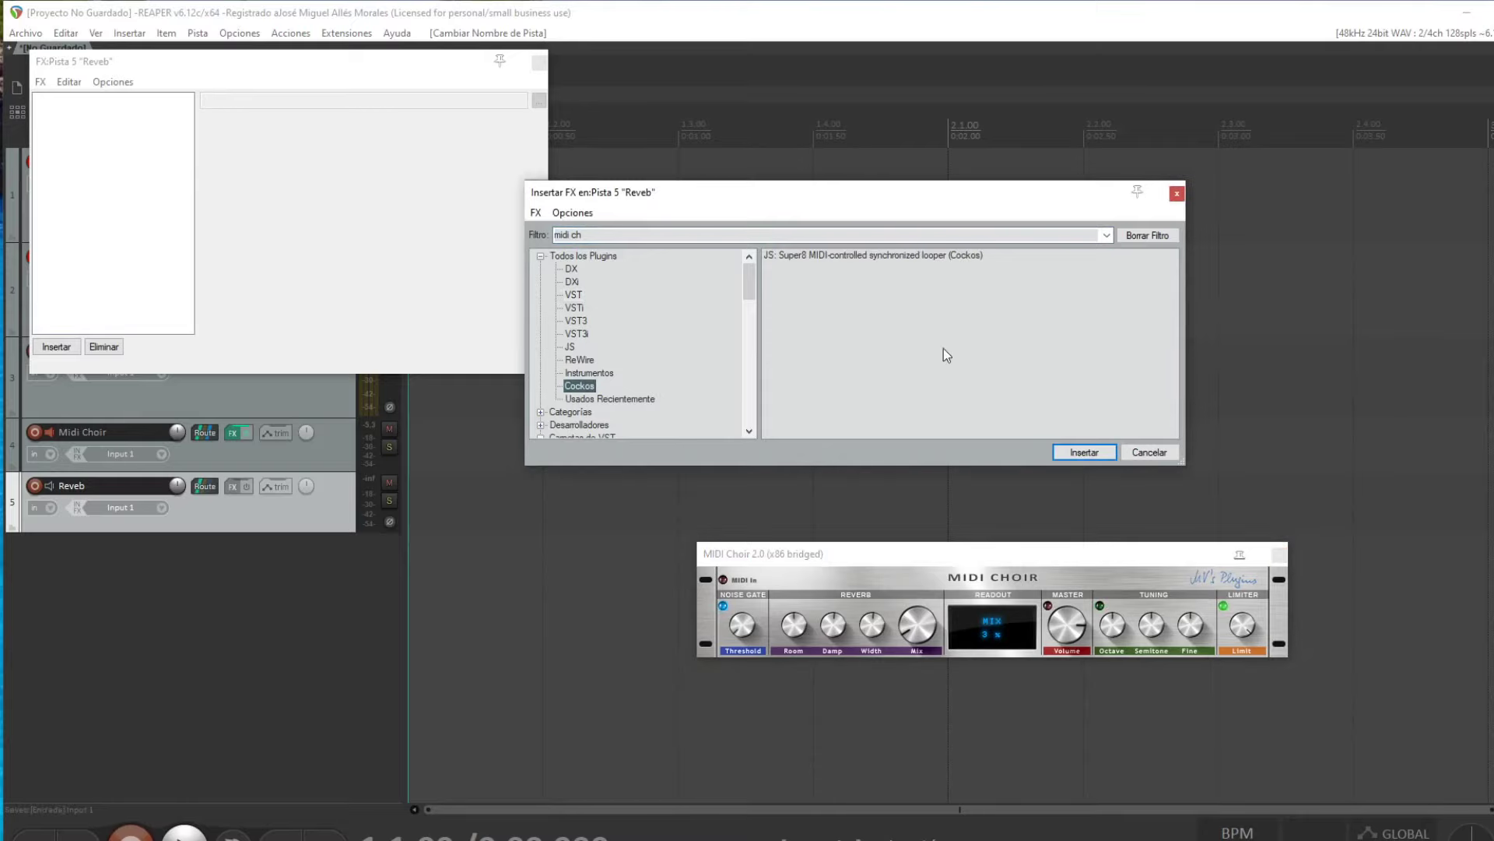
left_click(1130, 235)
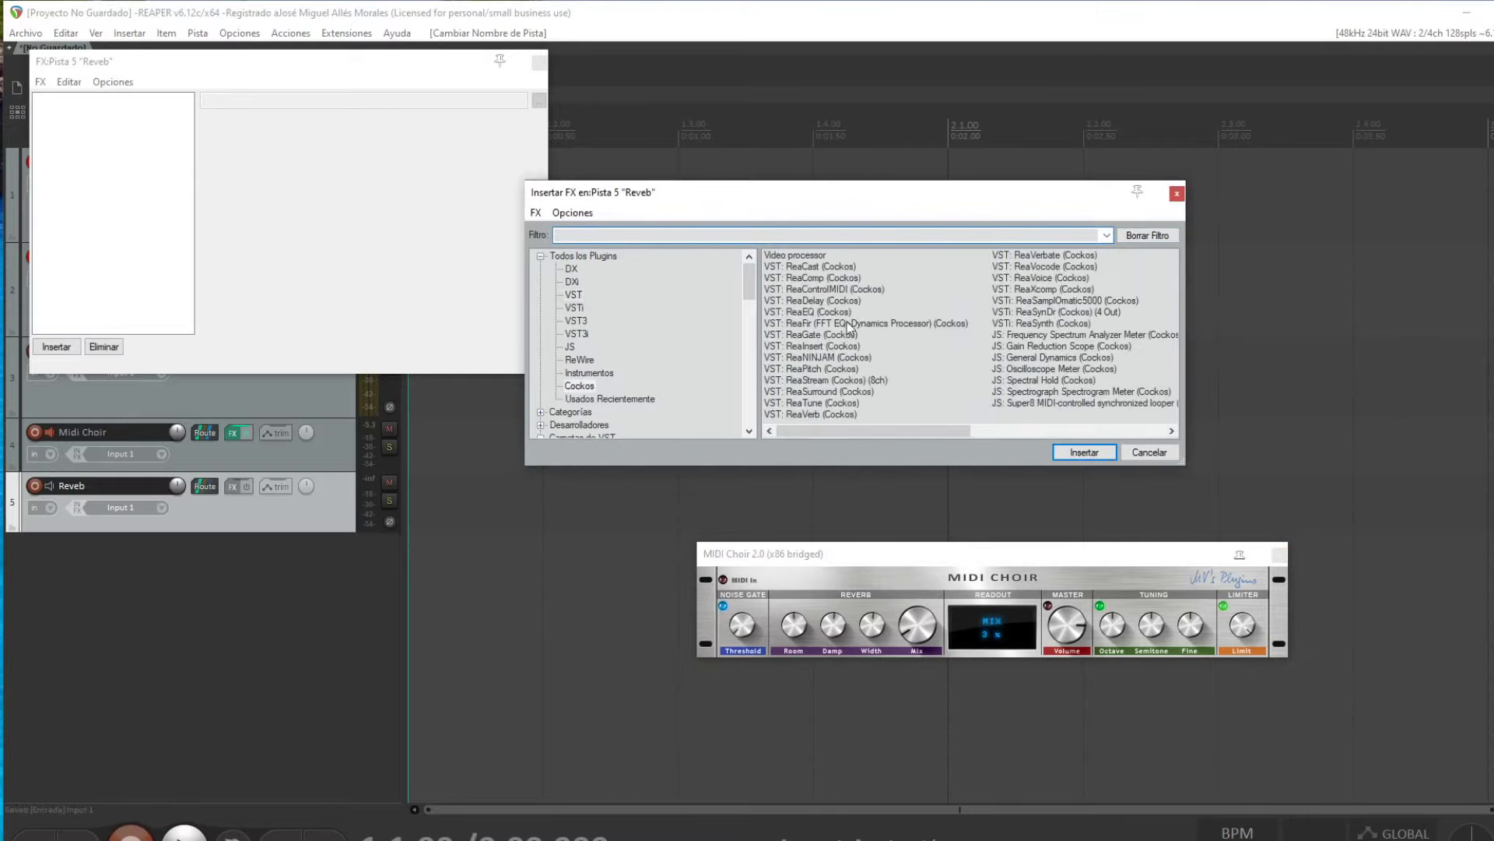
double_click(1049, 254)
Step: Set ReaVerbate to room size 89, dampening 37, initial delay 12 ms, highpass 152 Hz, wet +0.0 and dry -inf
left_click_drag(362, 69, 780, 173)
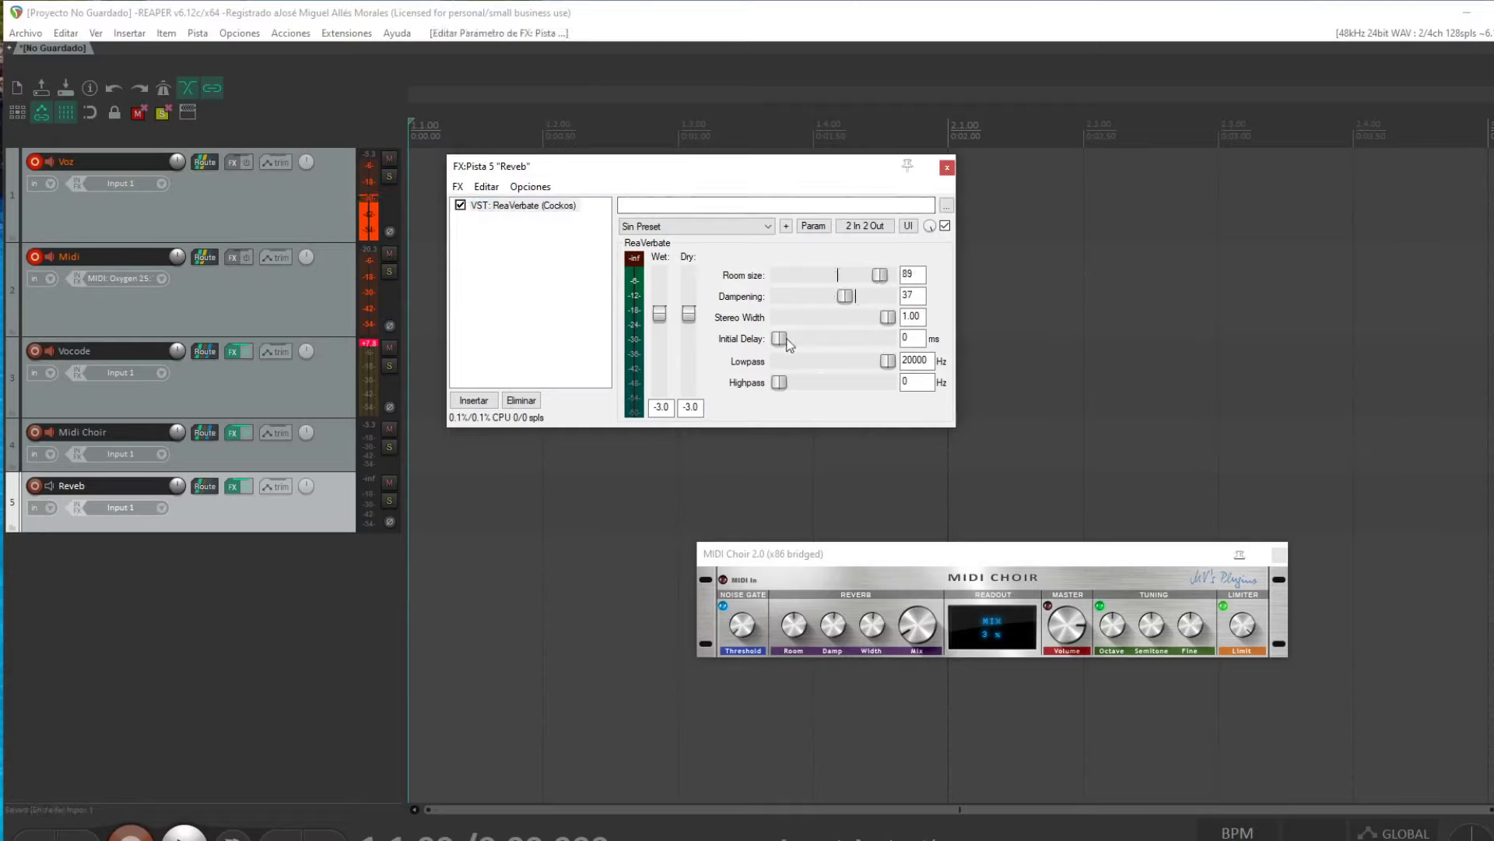
left_click_drag(786, 341, 805, 384)
left_click_drag(688, 312, 689, 389)
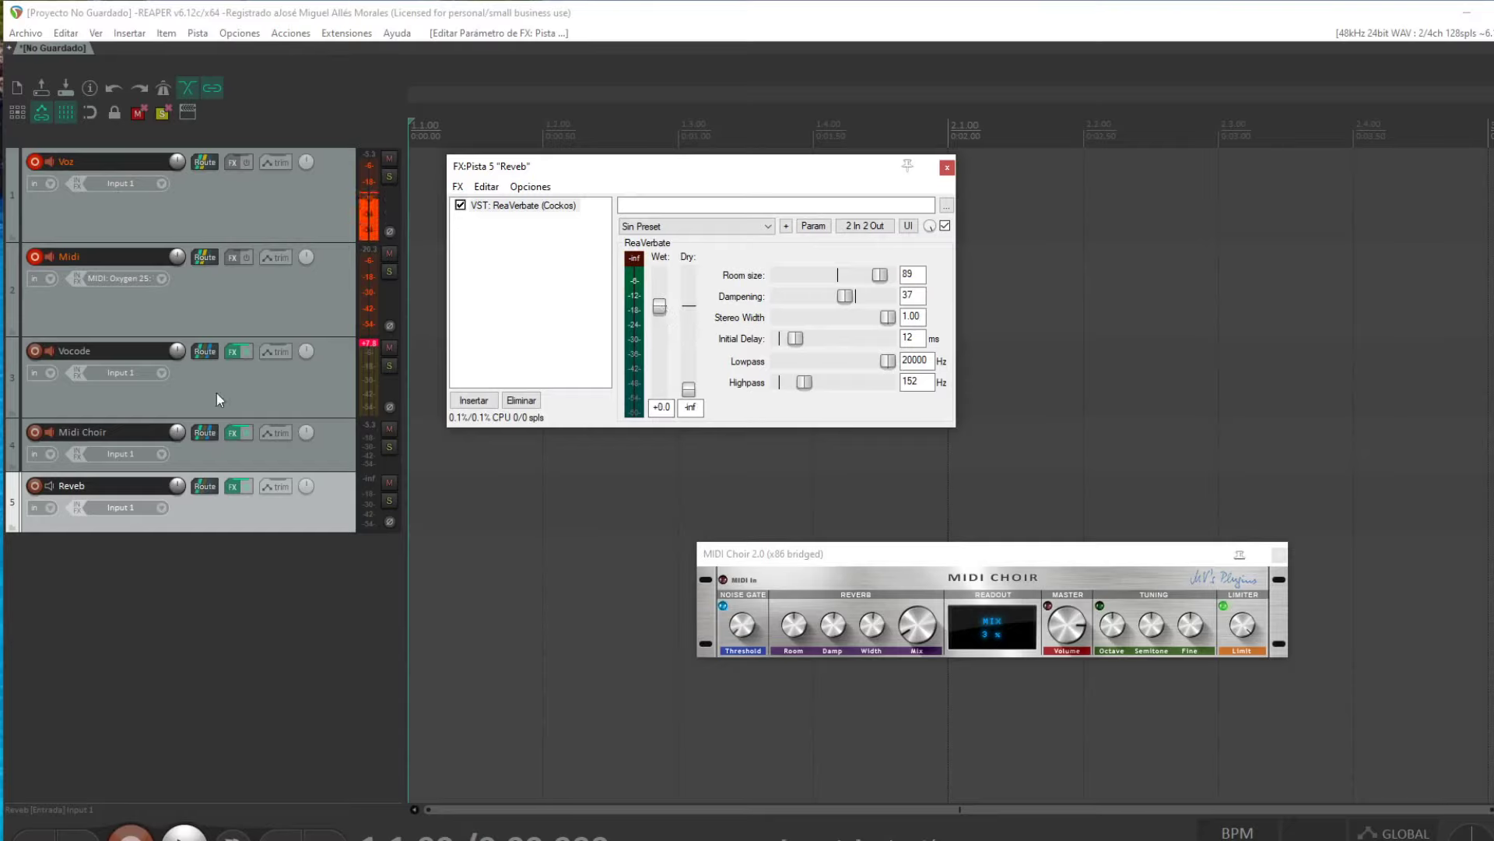
Step: Add a new track, move it above Voz to the start of the track list and name it Voces
mouse_move(200, 354)
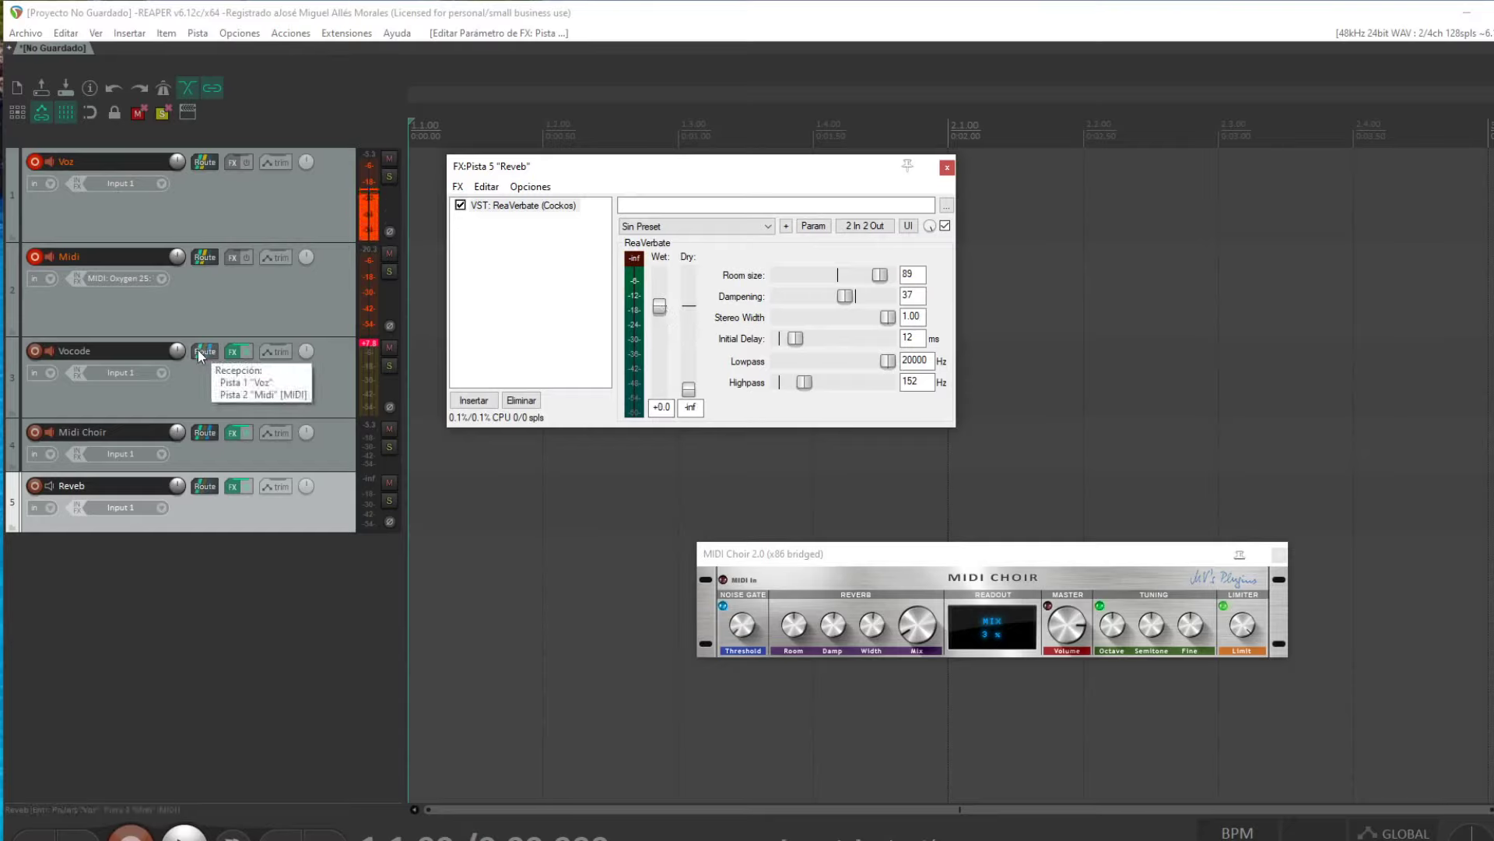
double_click(156, 581)
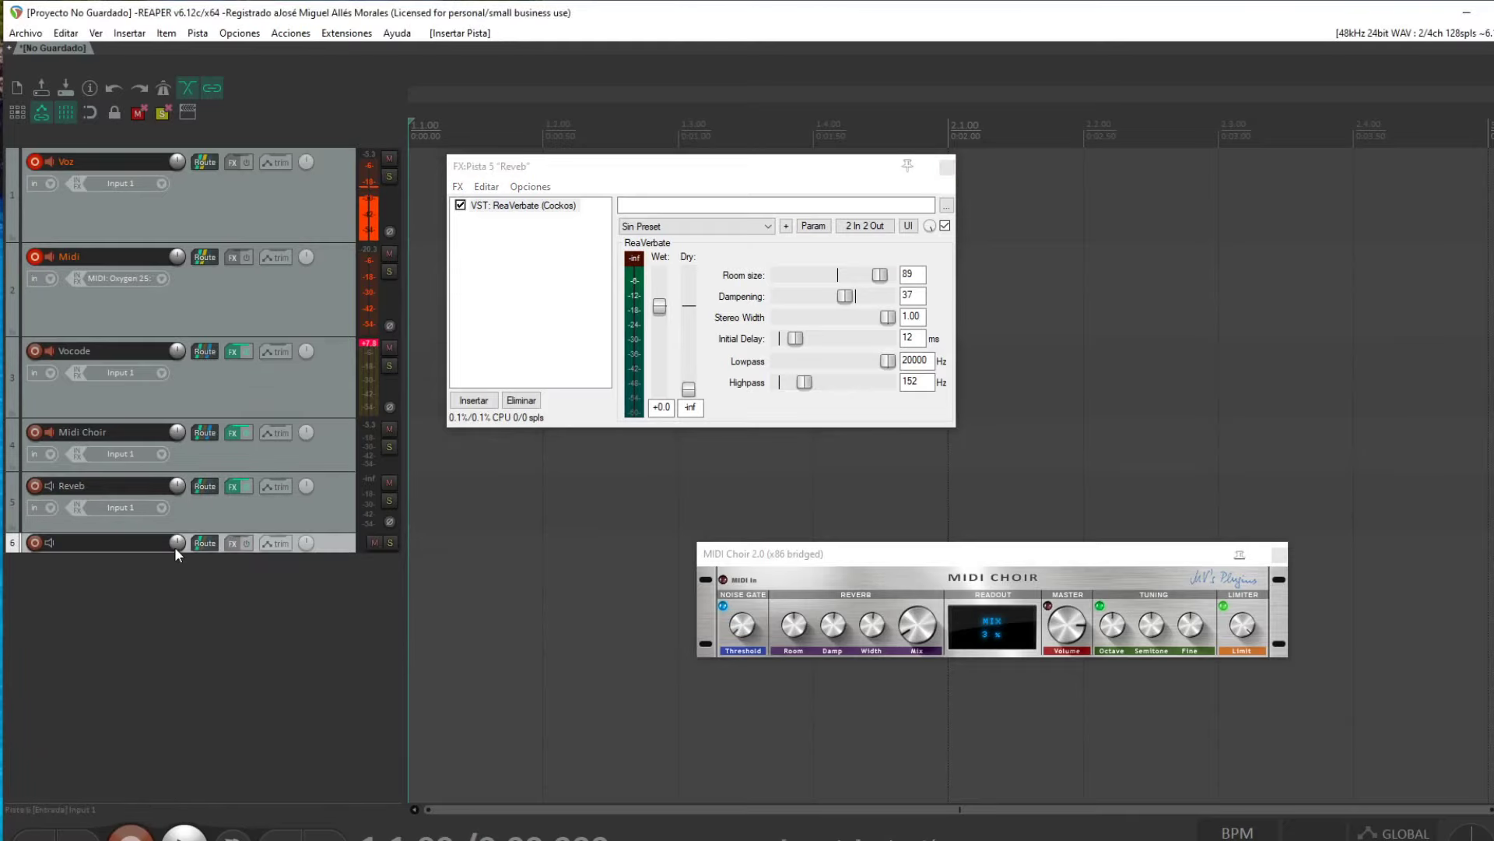
left_click_drag(319, 549, 301, 168)
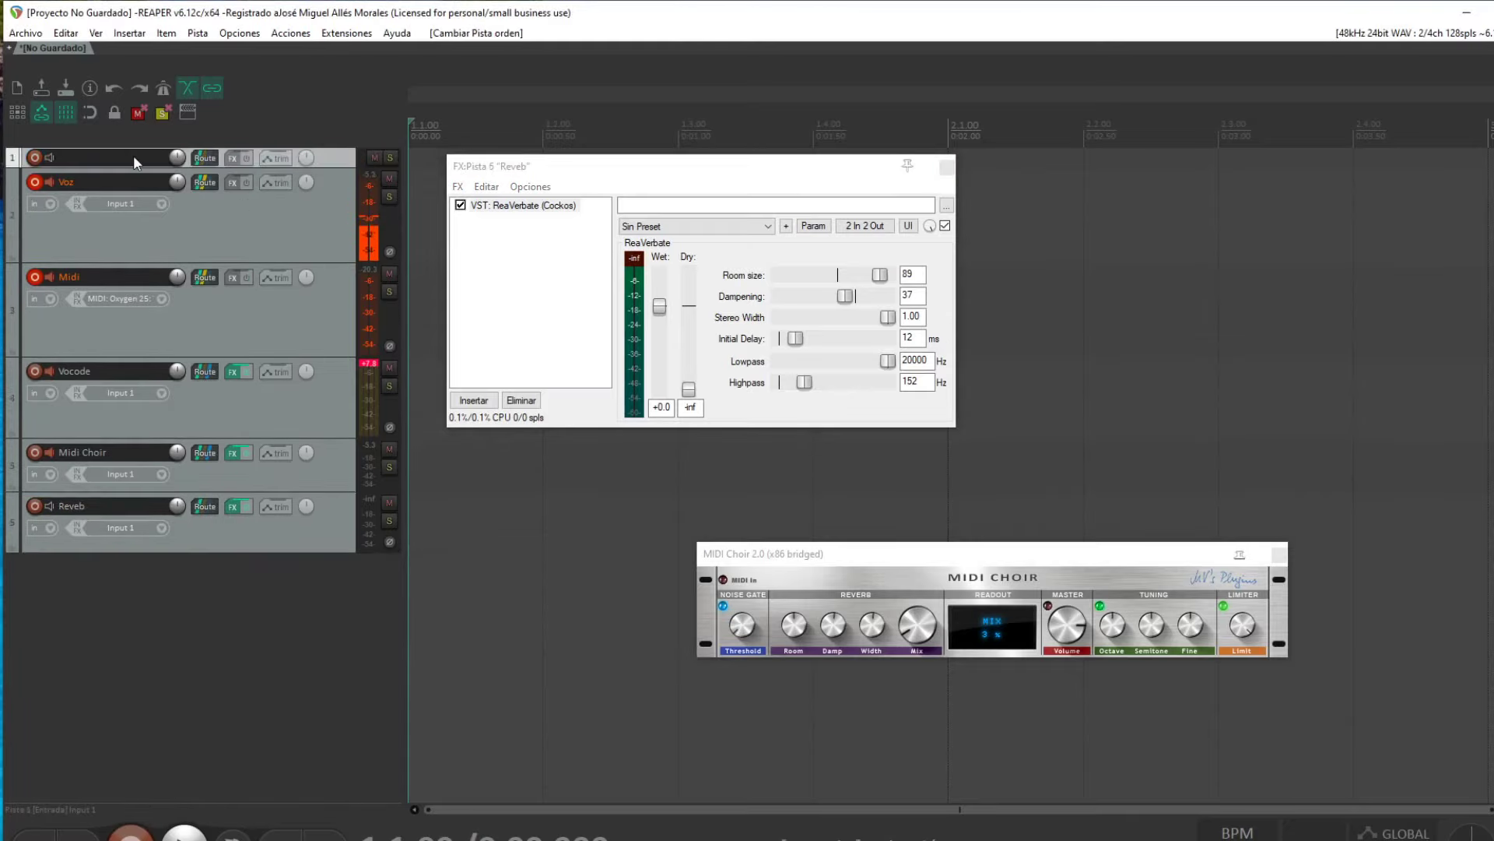
double_click(153, 158)
type("Voces")
key("Return")
Step: Nest the Voz, Midi, Vocode and Midi Choir tracks inside Voces and create a send from Voces to Reveb
left_click_drag(330, 232, 331, 162)
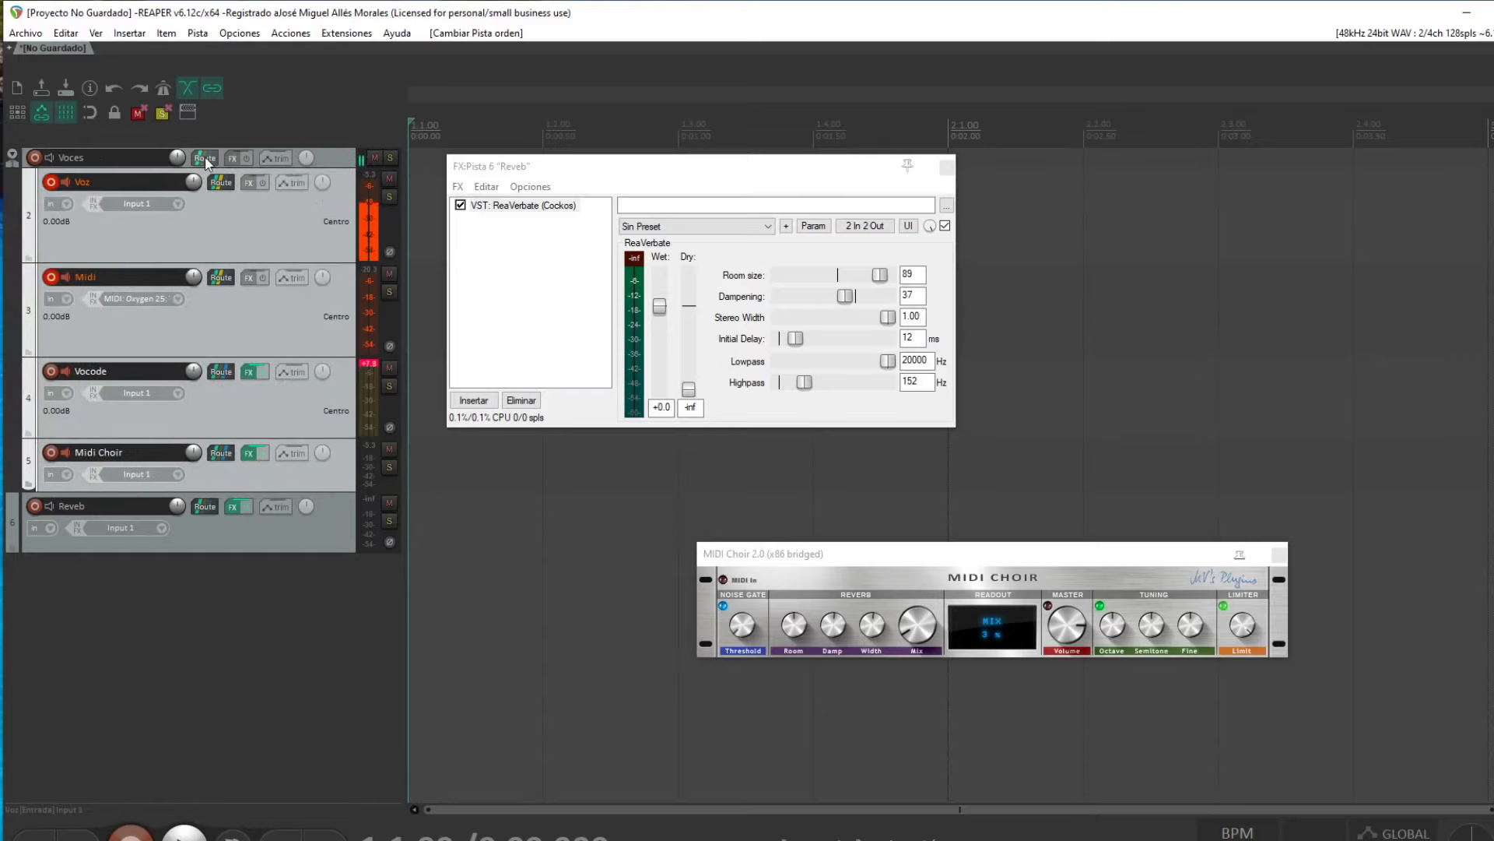
left_click_drag(212, 511, 212, 511)
left_click_drag(321, 570, 283, 576)
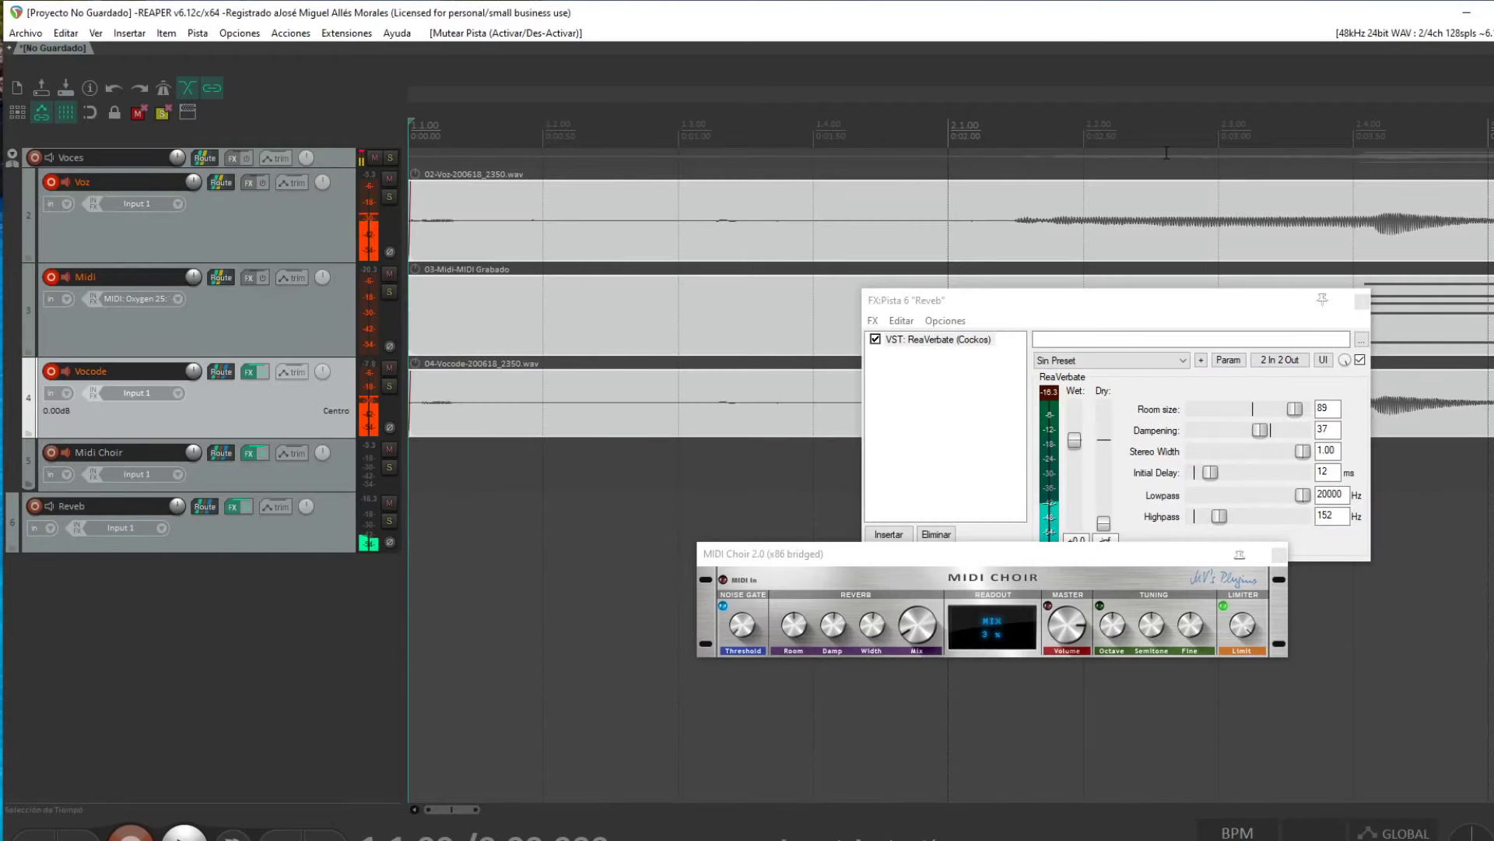
Step: Play back the recorded Voz, Midi and Vocode takes
key("space")
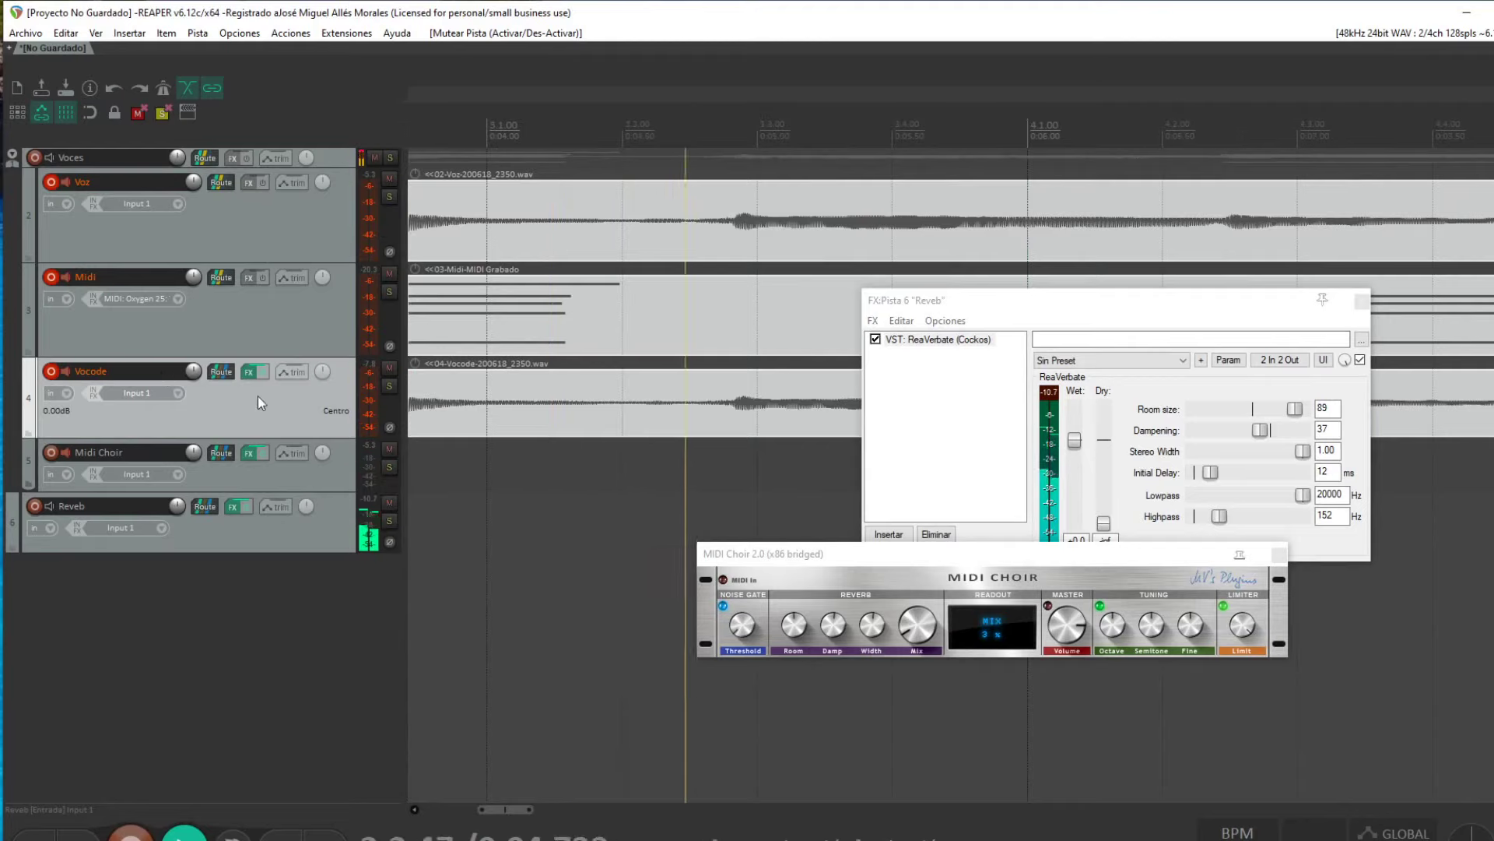
Step: Disarm the Voz, Midi and Vocode tracks, stop the playback and take Vocode out of solo
left_click(50, 188)
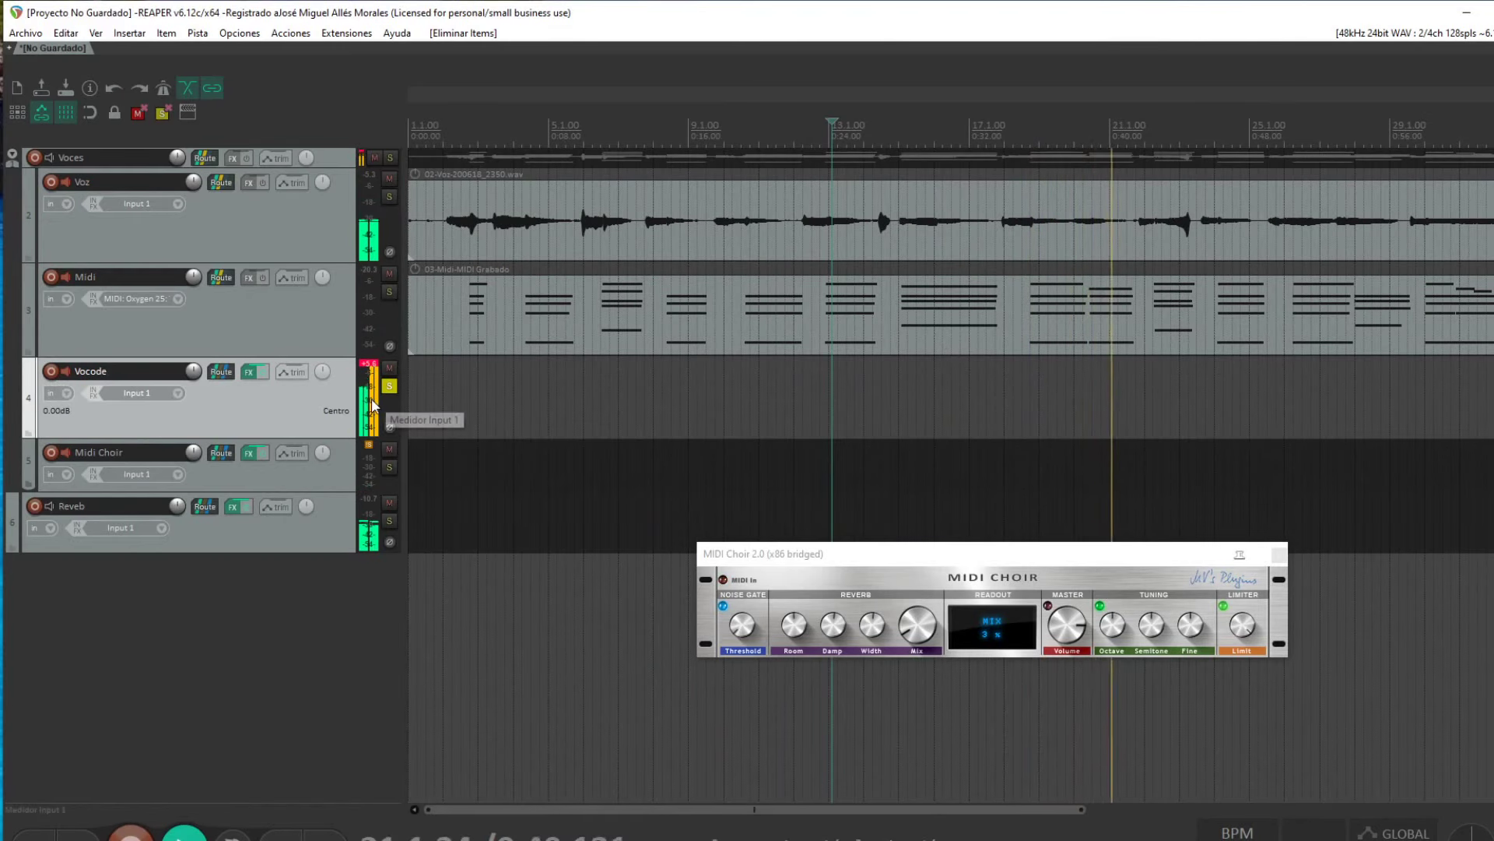
key("space")
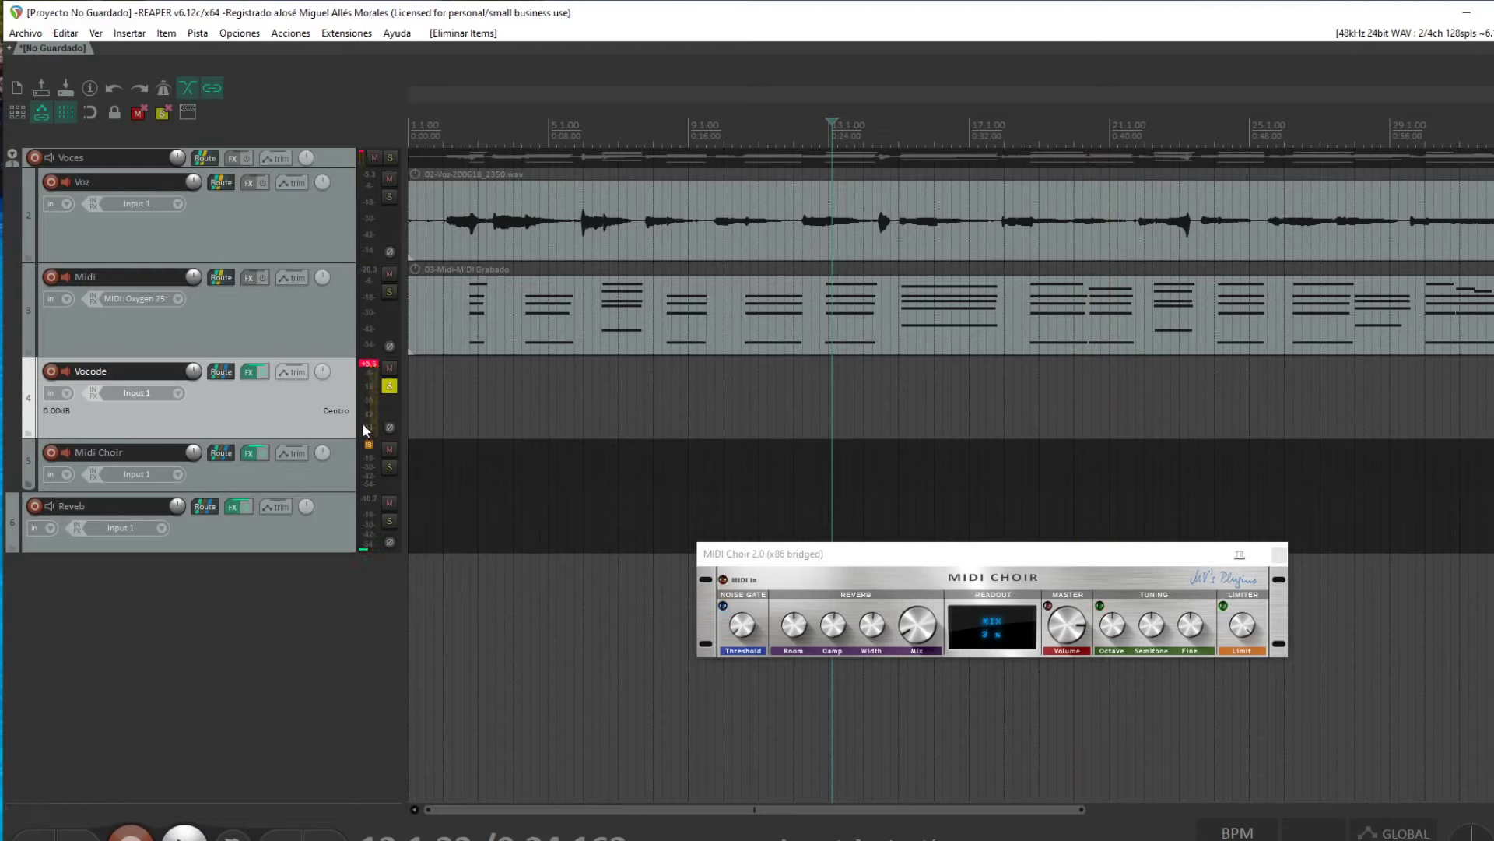
left_click(390, 387)
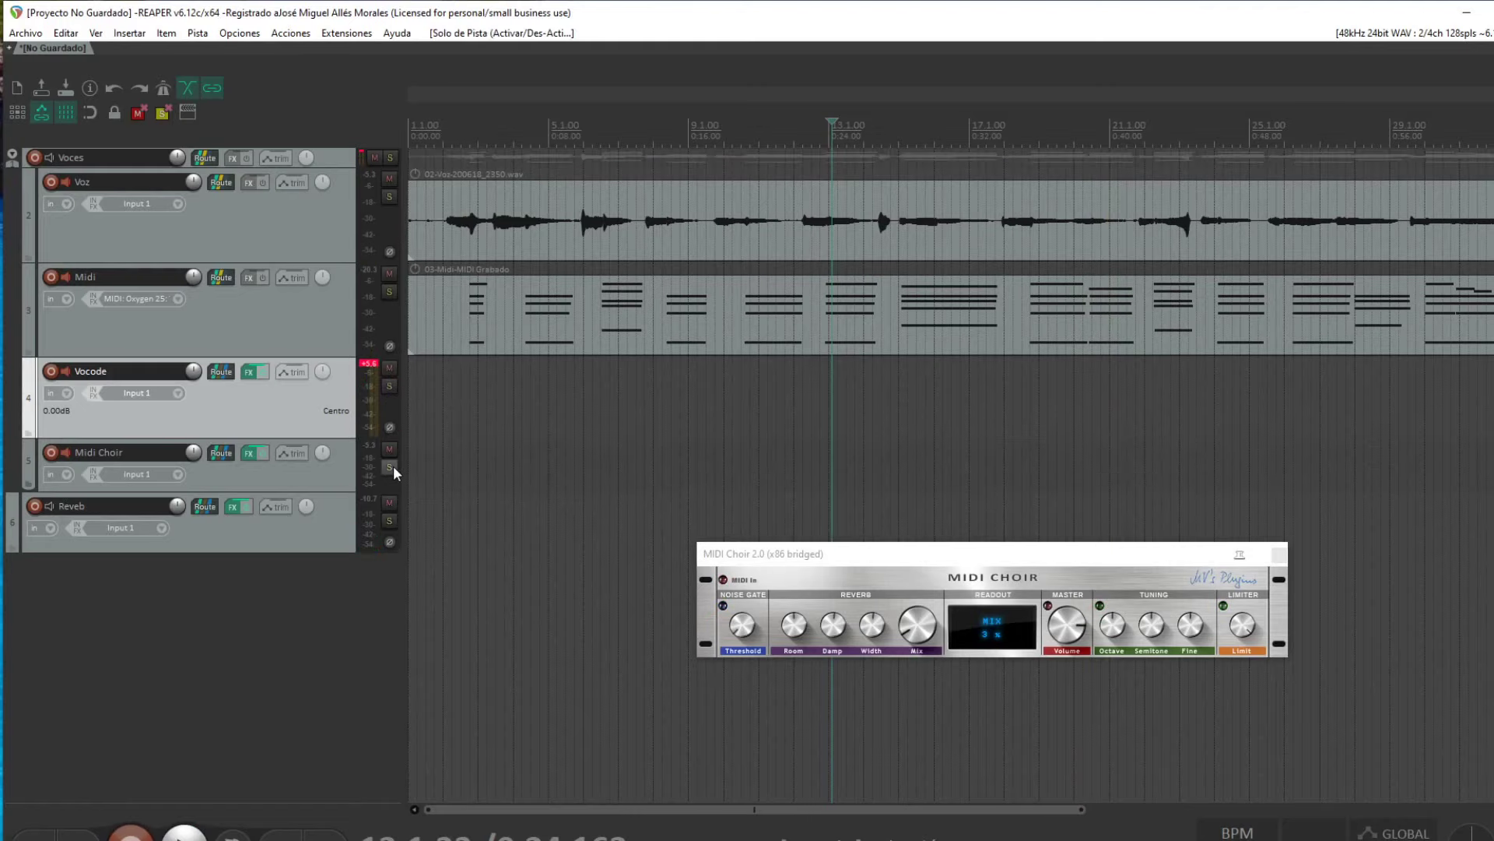
Step: Solo the Midi Choir track, listen to it from several points of the song, and turn its solo off
left_click(390, 467)
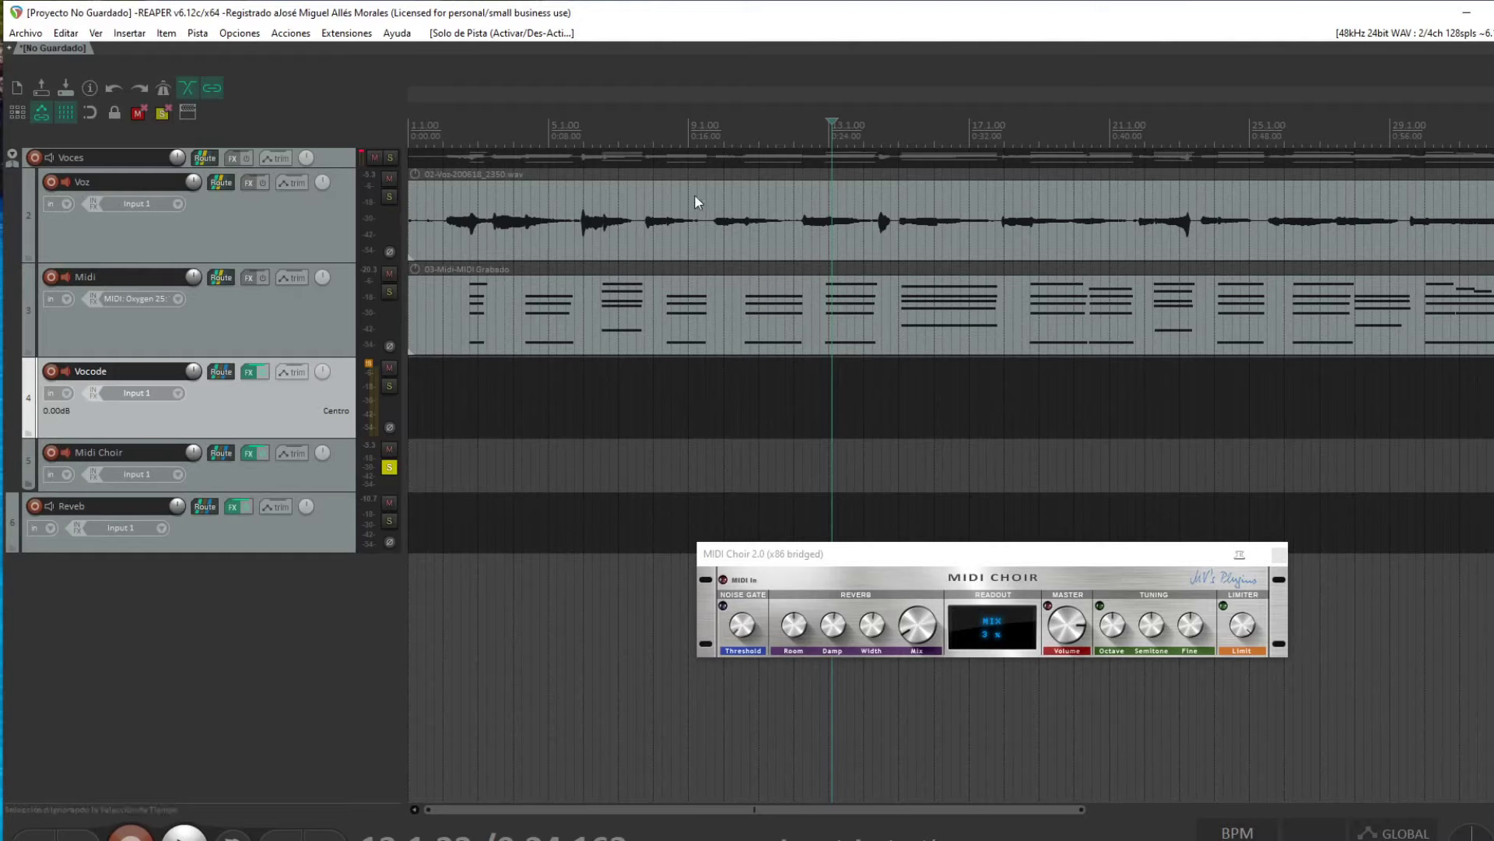
key("space")
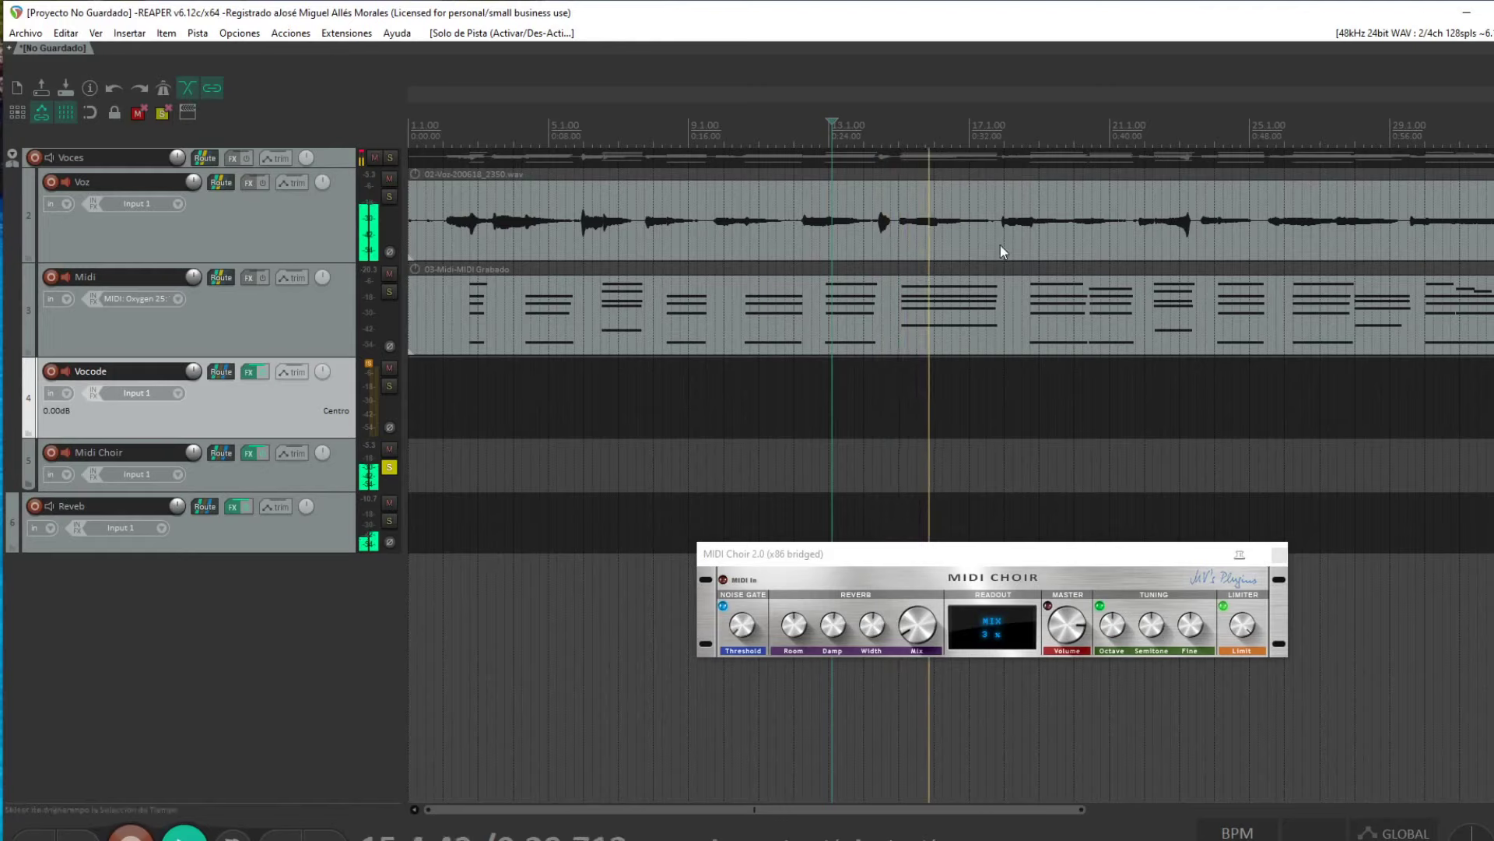
left_click(1054, 130)
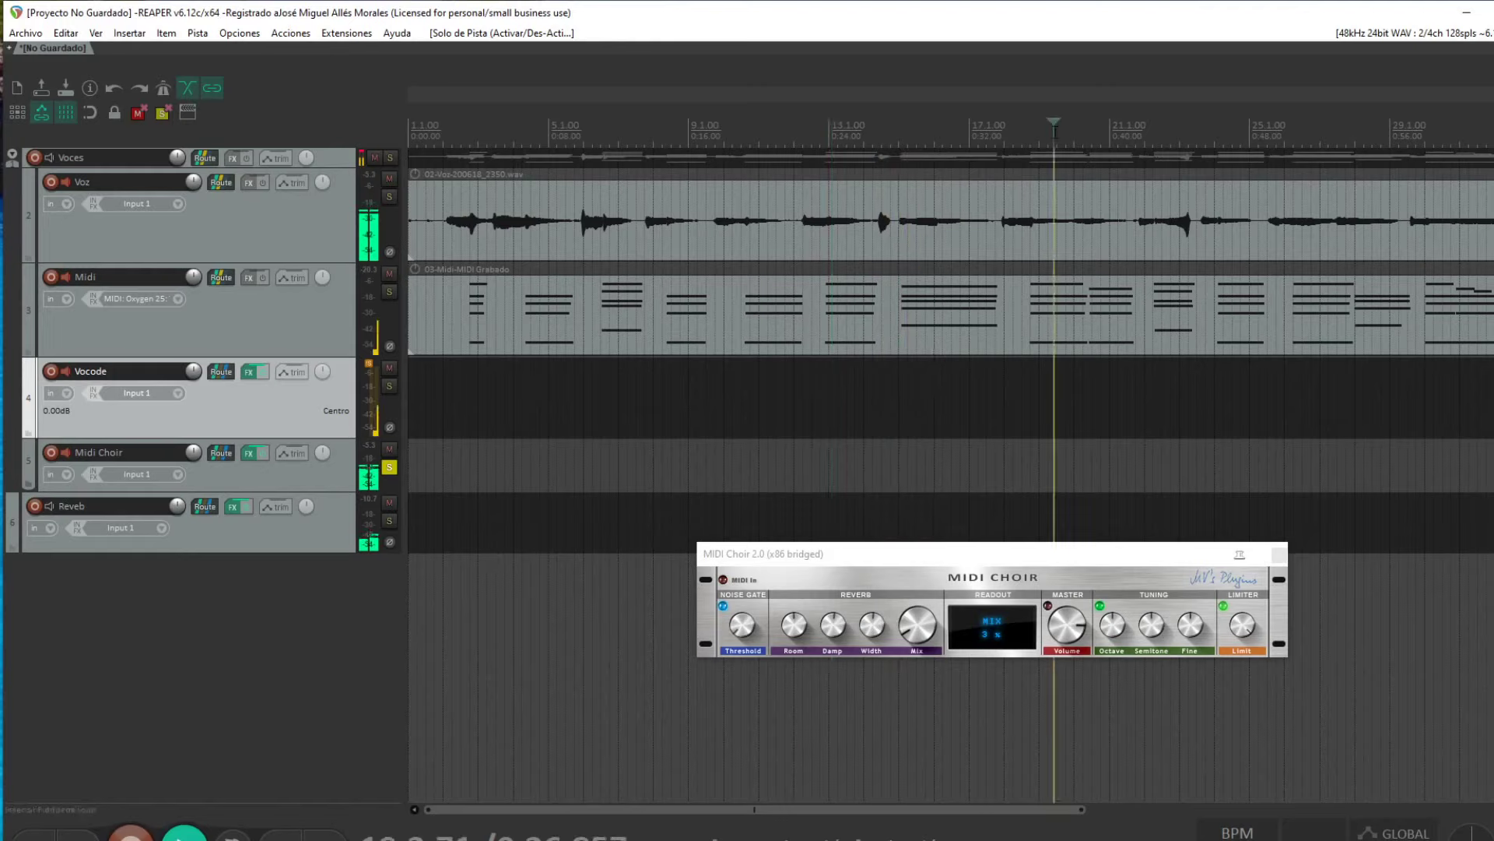
left_click(1152, 130)
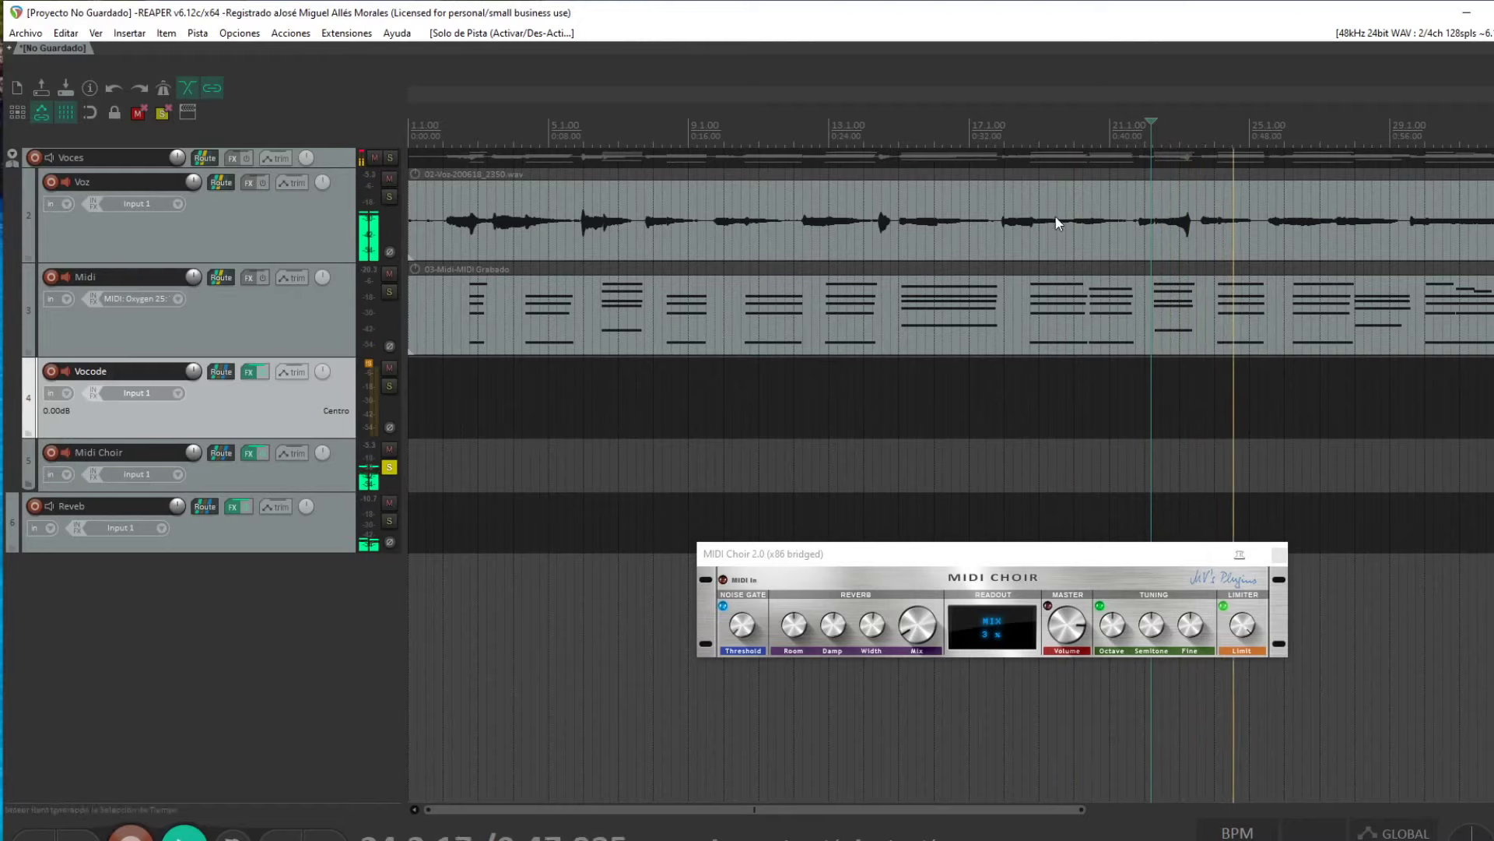
key("space")
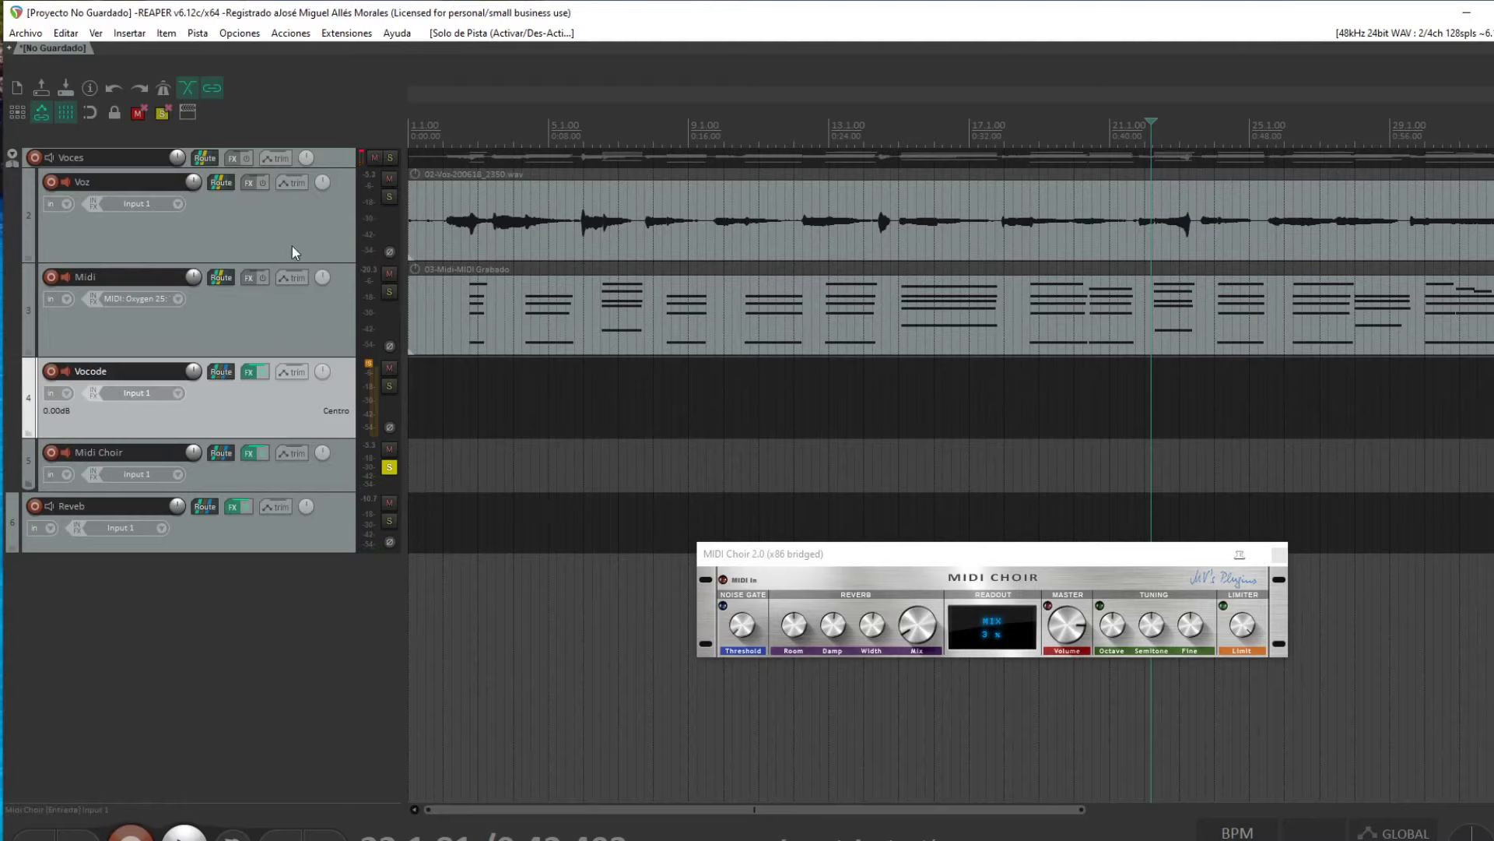
left_click(388, 467)
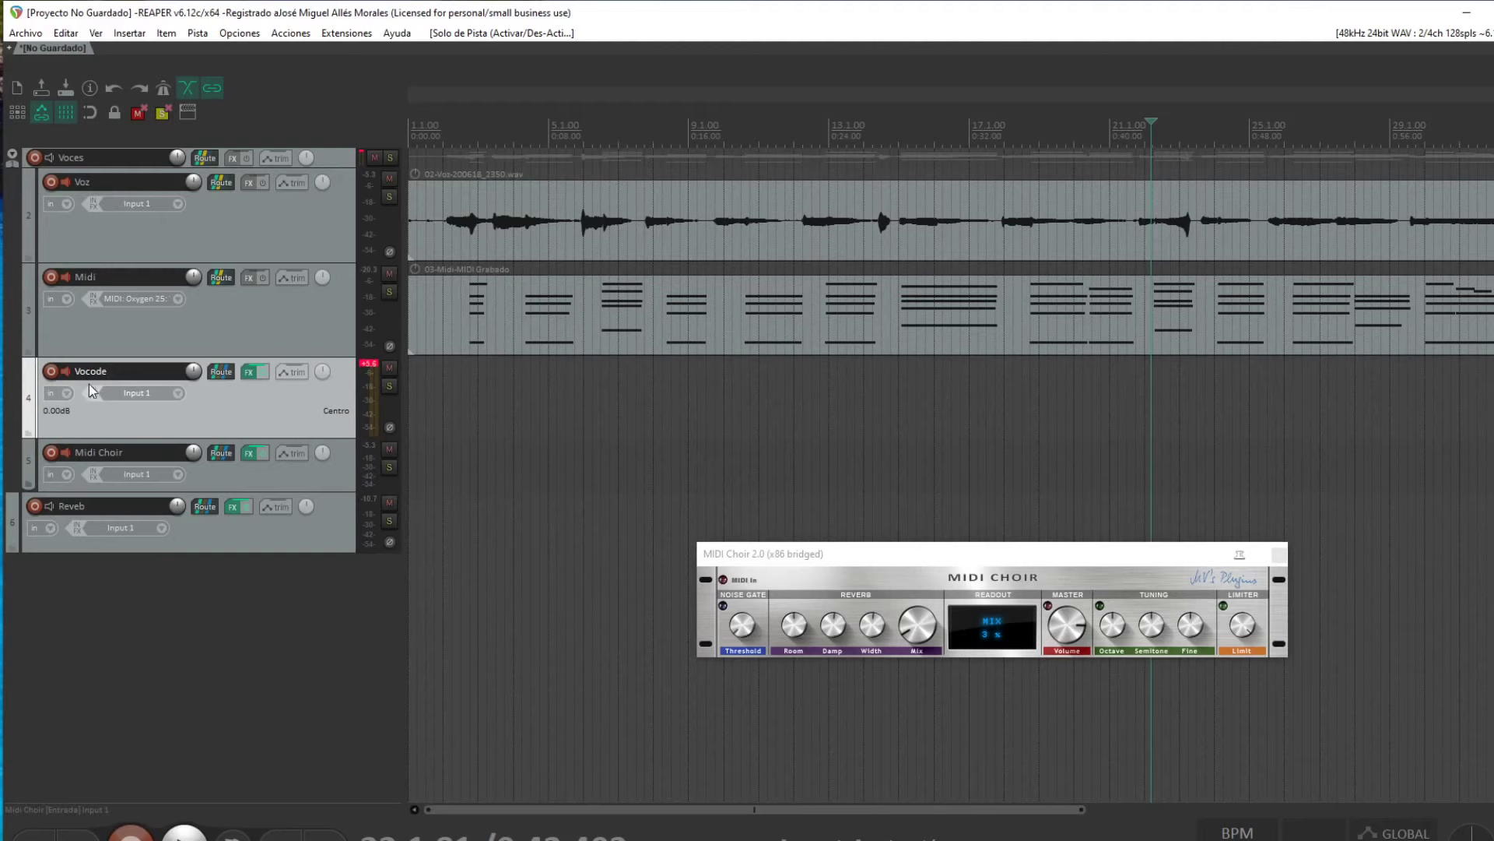
Step: Mute the Vocode track and play back the Voz and Midi takes through Midi Choir, restarting near the song's beginning
left_click(388, 379)
scroll(548, 339, "down", 5)
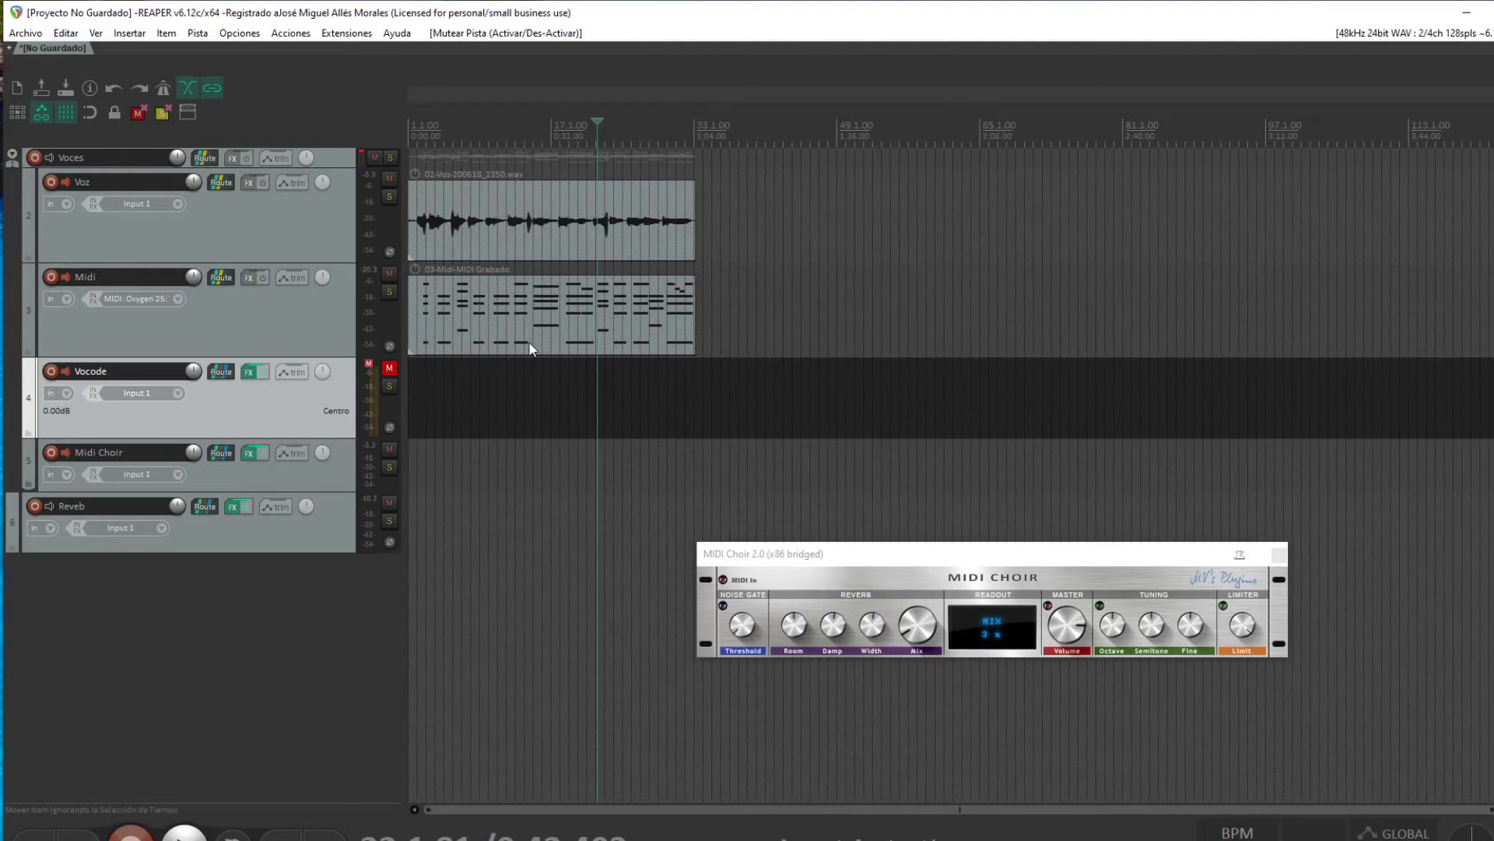
key("space")
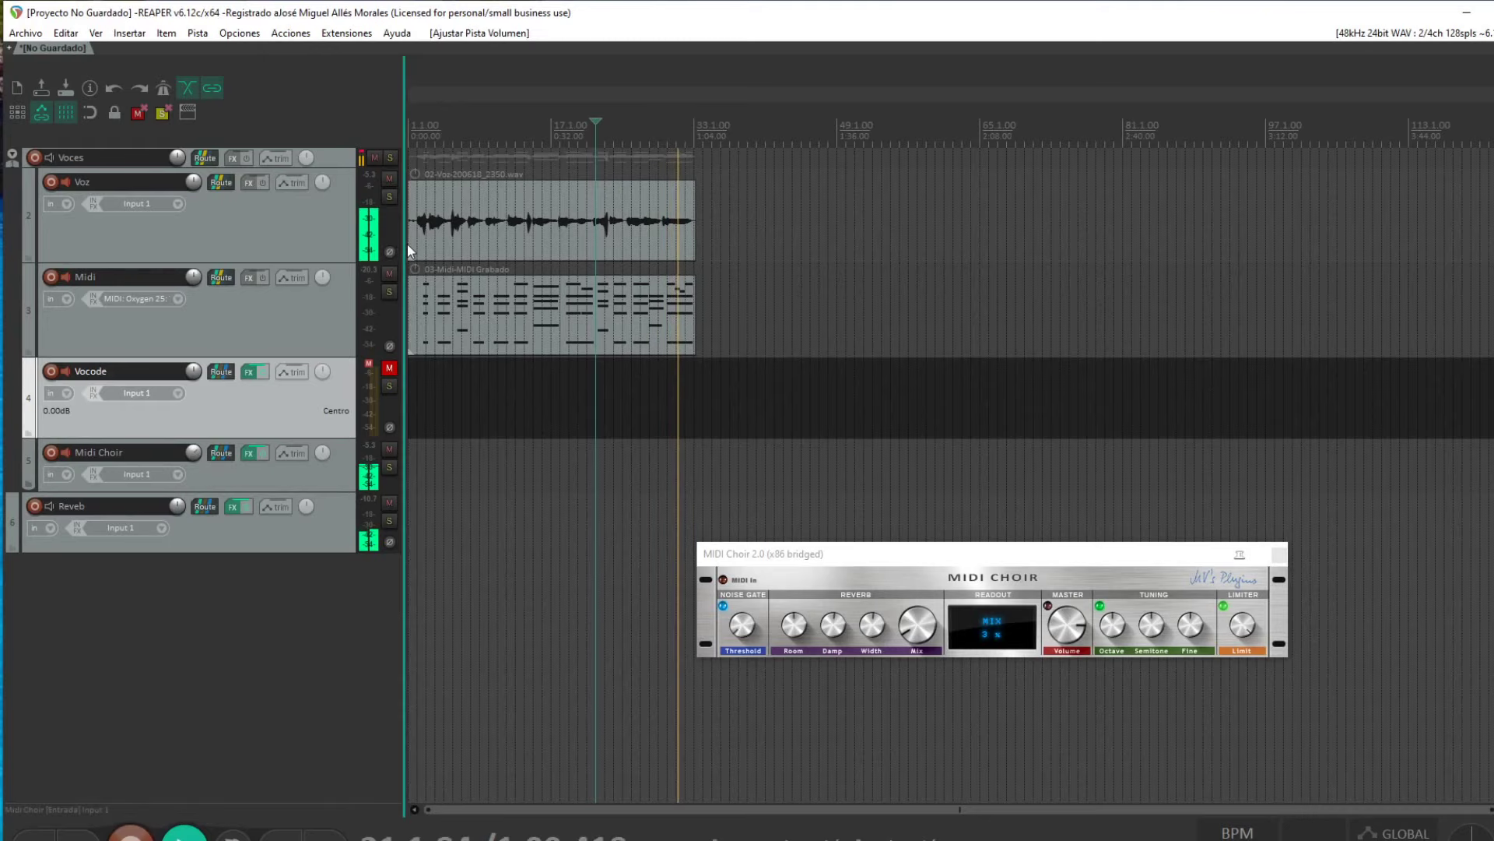
key("Home")
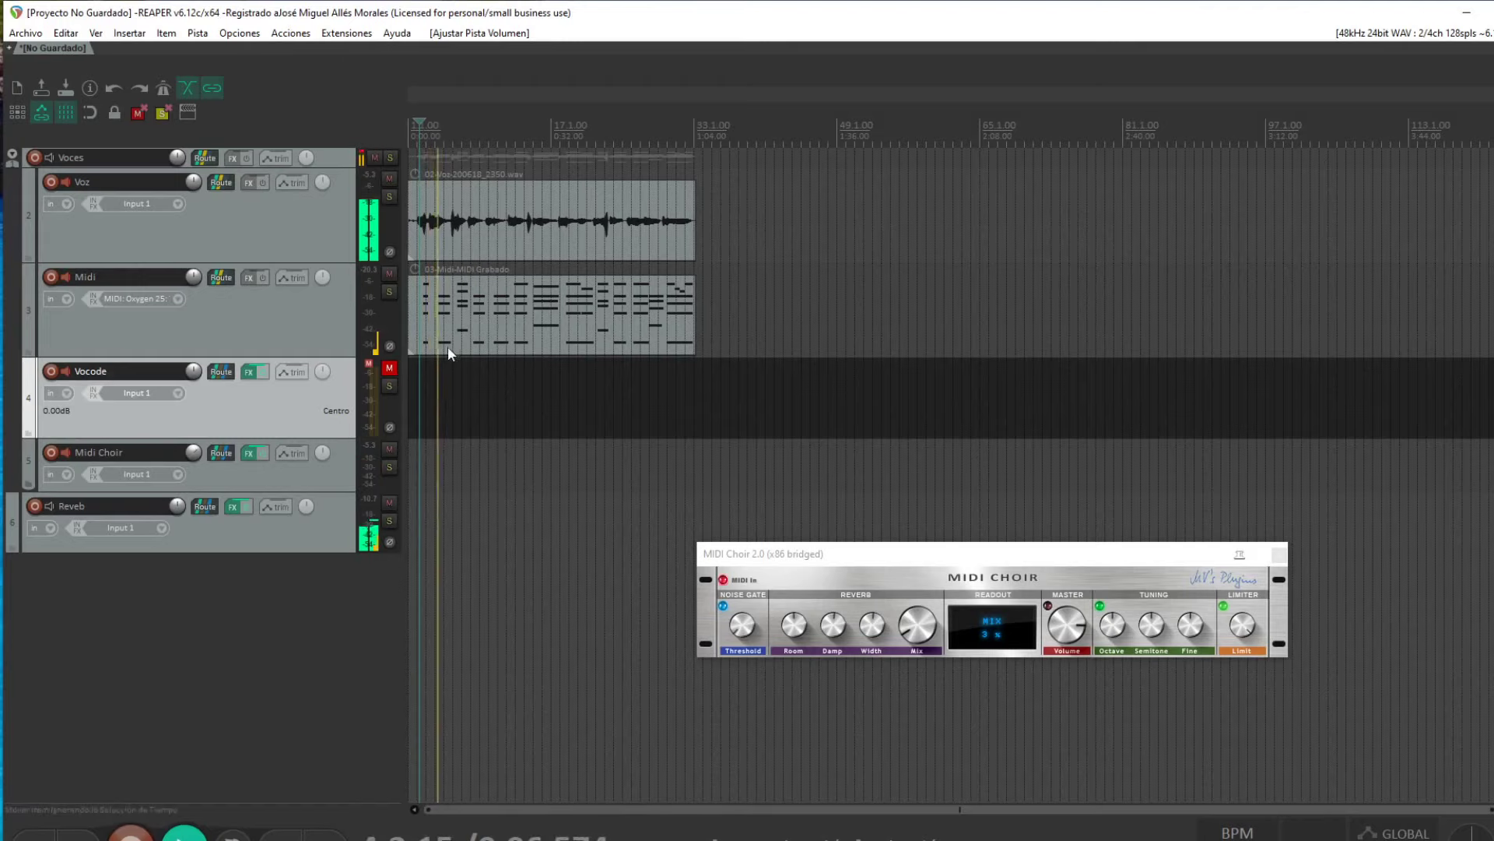
key("space")
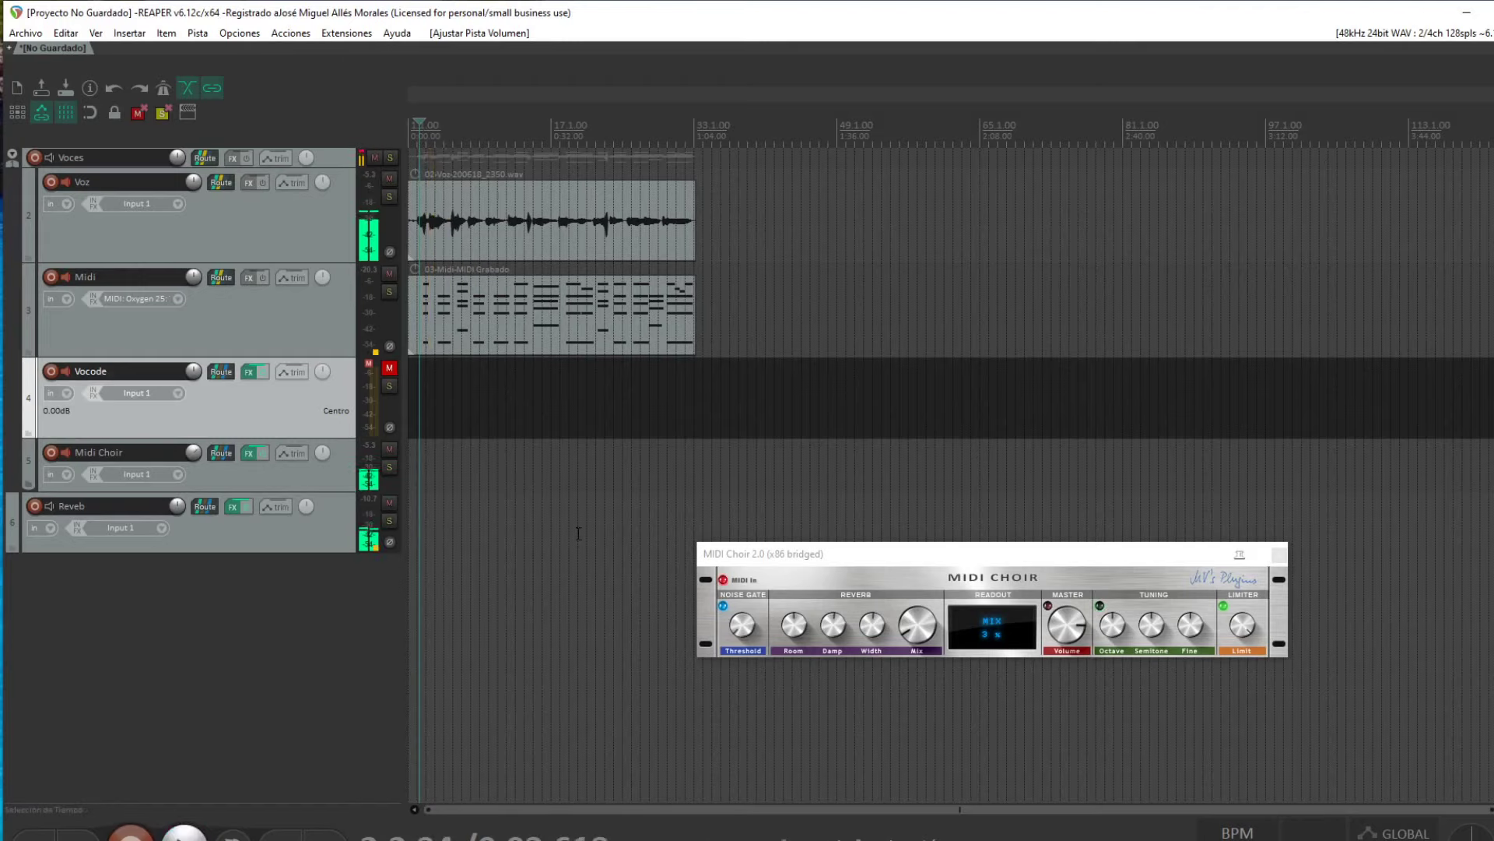
Step: Place the edit cursor just past the recorded takes, arm Midi Choir, Midi and Voz for recording, and mute Reveb
left_click(720, 467)
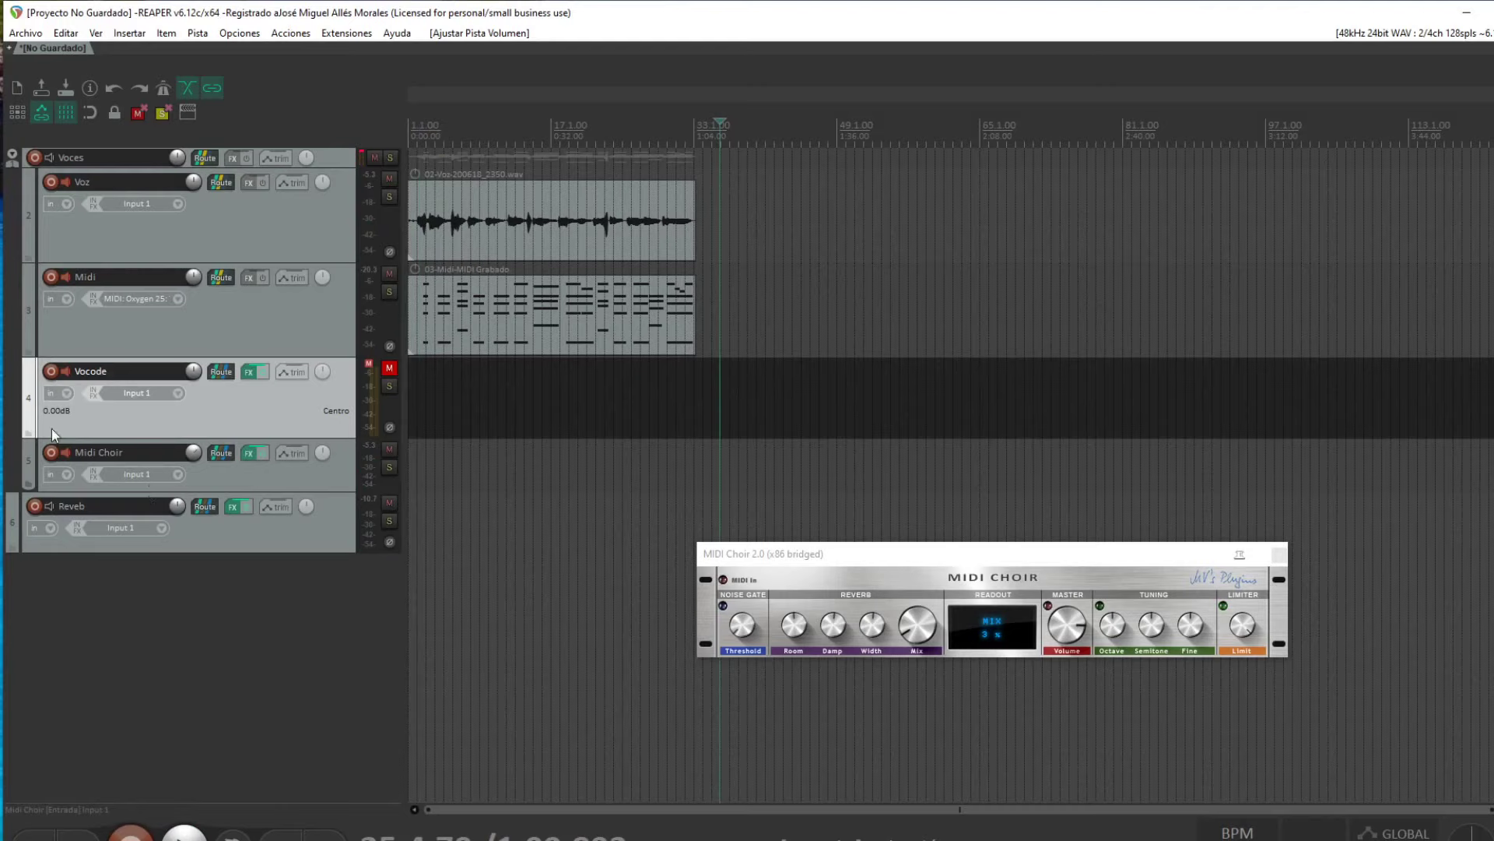
left_click(48, 452)
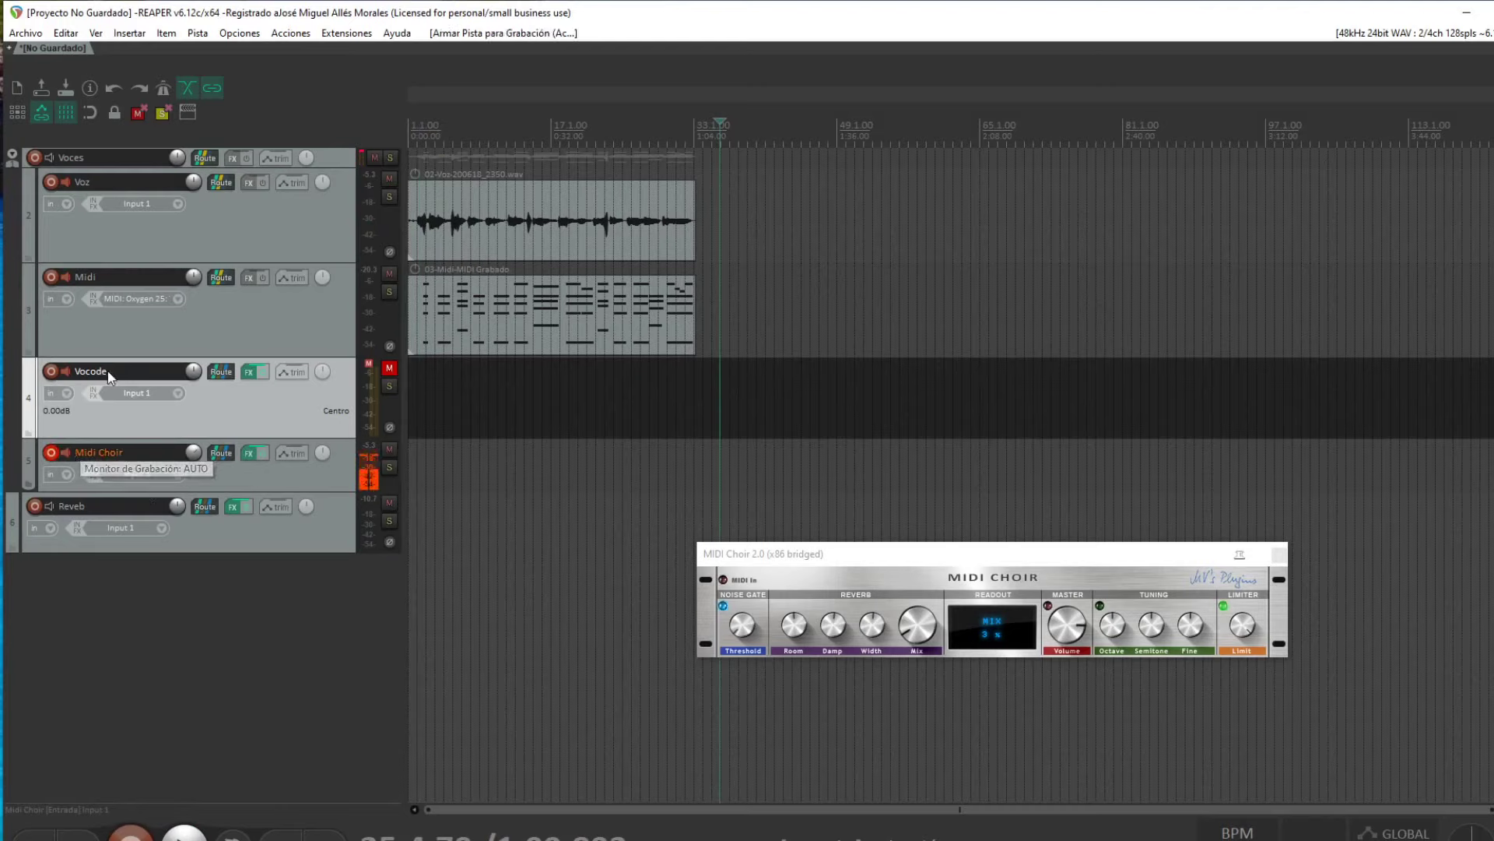
left_click(51, 277)
left_click(52, 182)
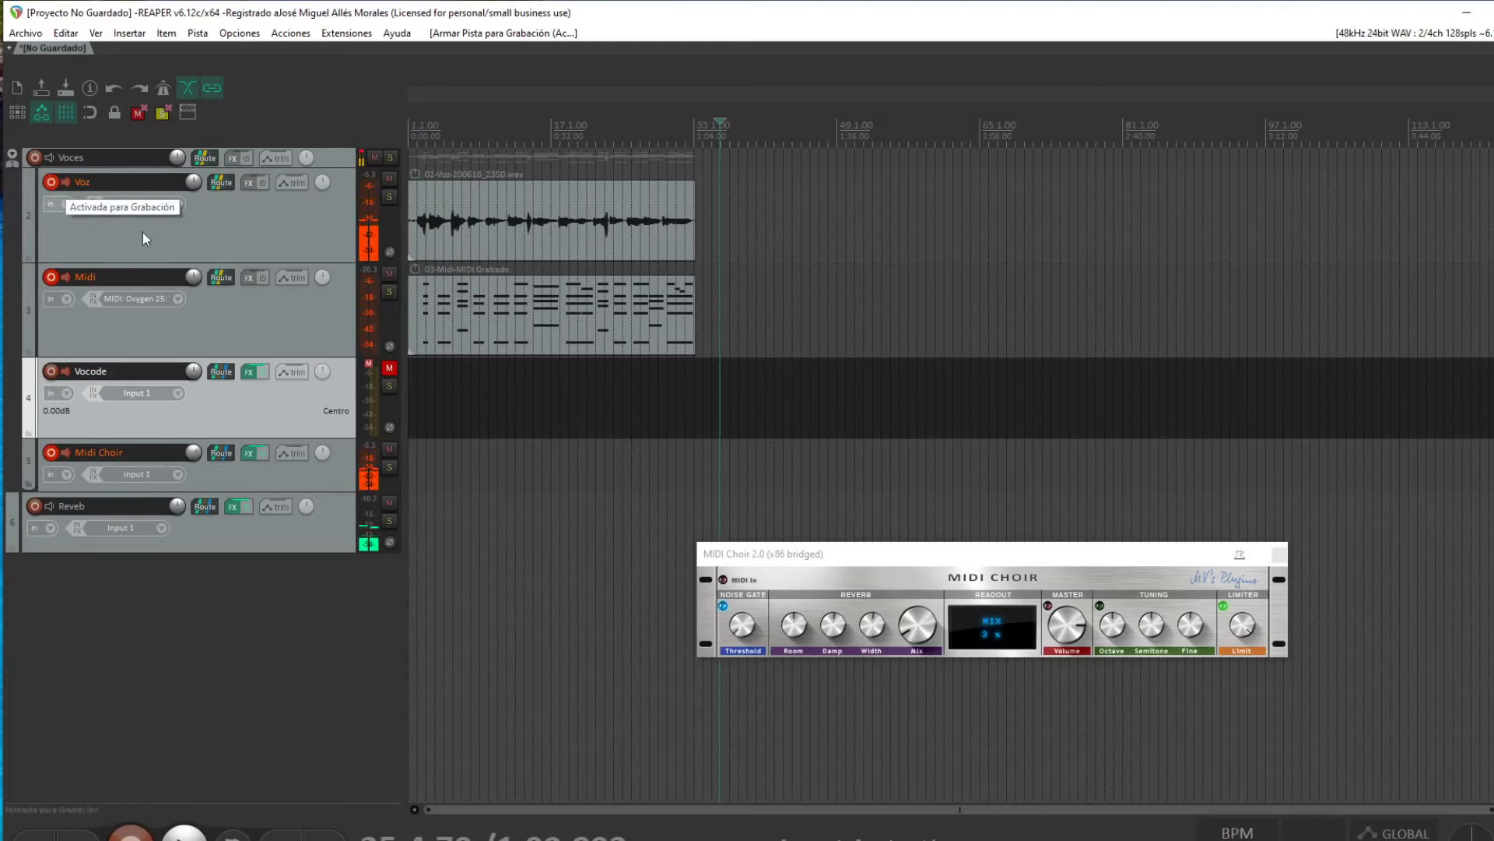
left_click(389, 502)
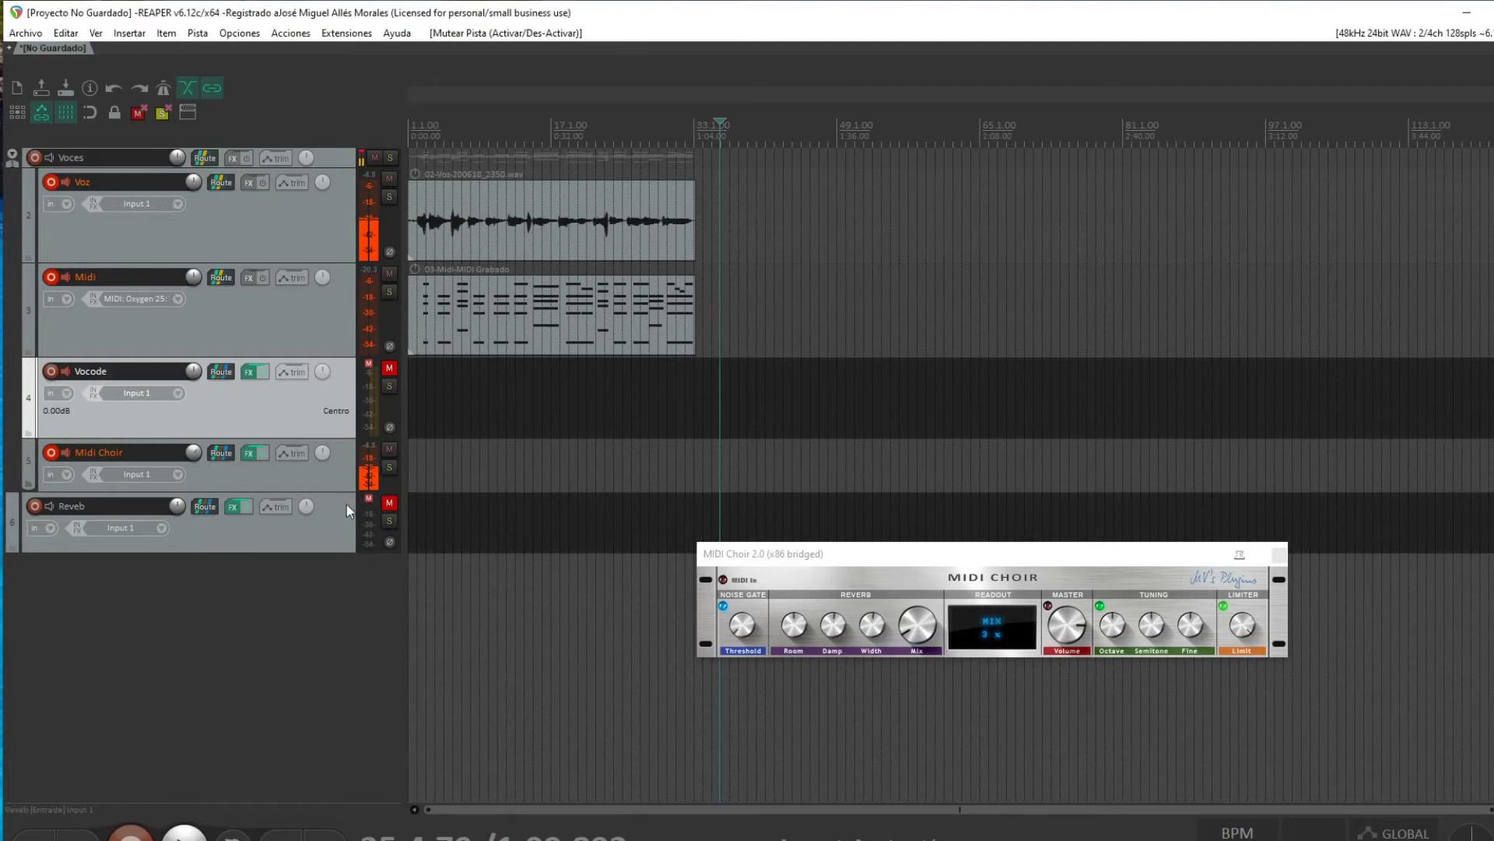
Step: Set the Voz track's send to Midi Choir to Pre-Fader (Post-FX) and close the routing window
left_click(220, 183)
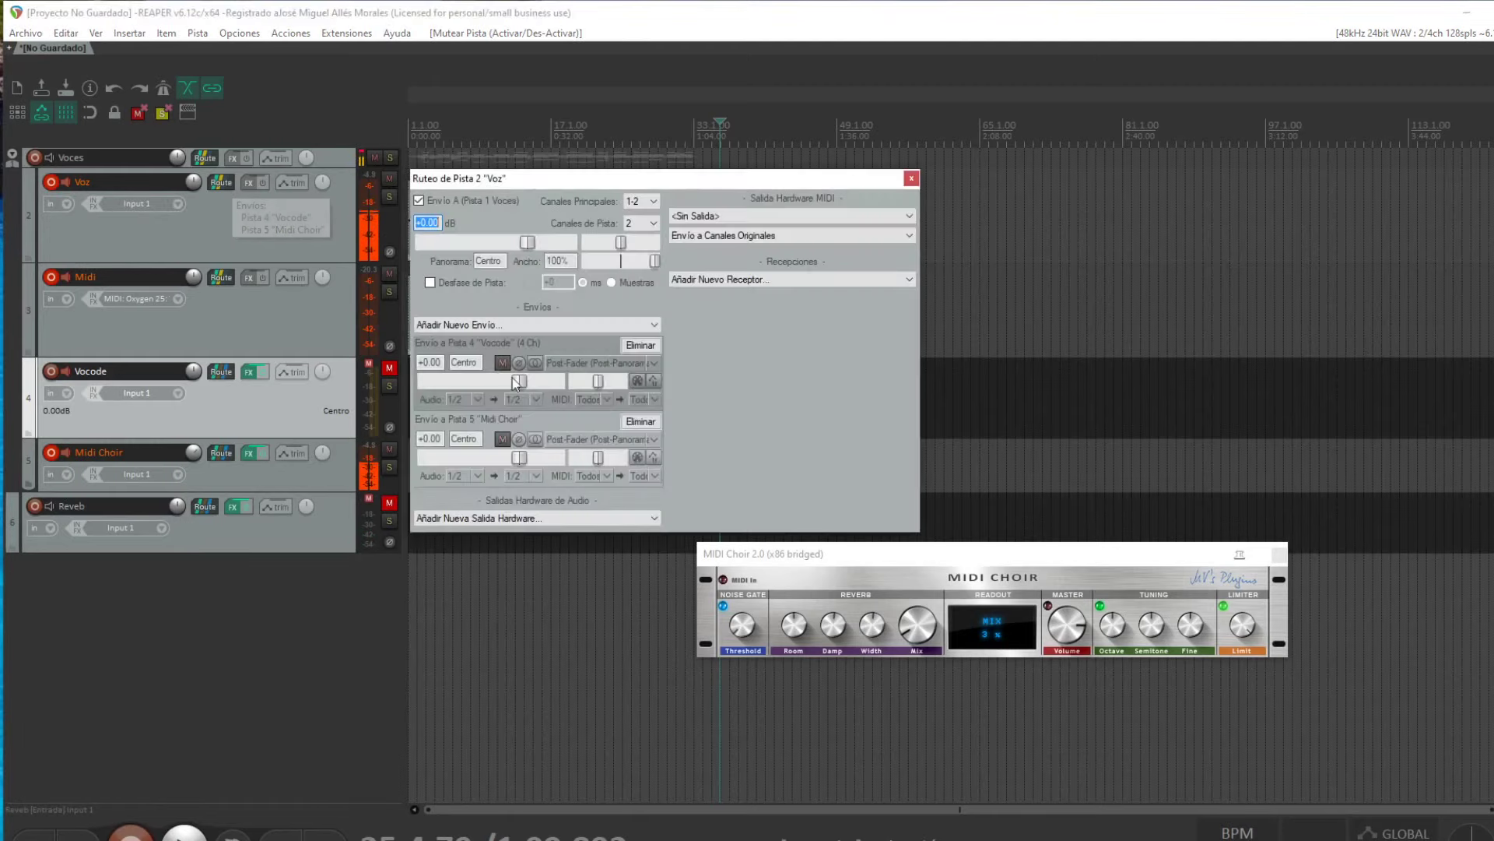
left_click(588, 440)
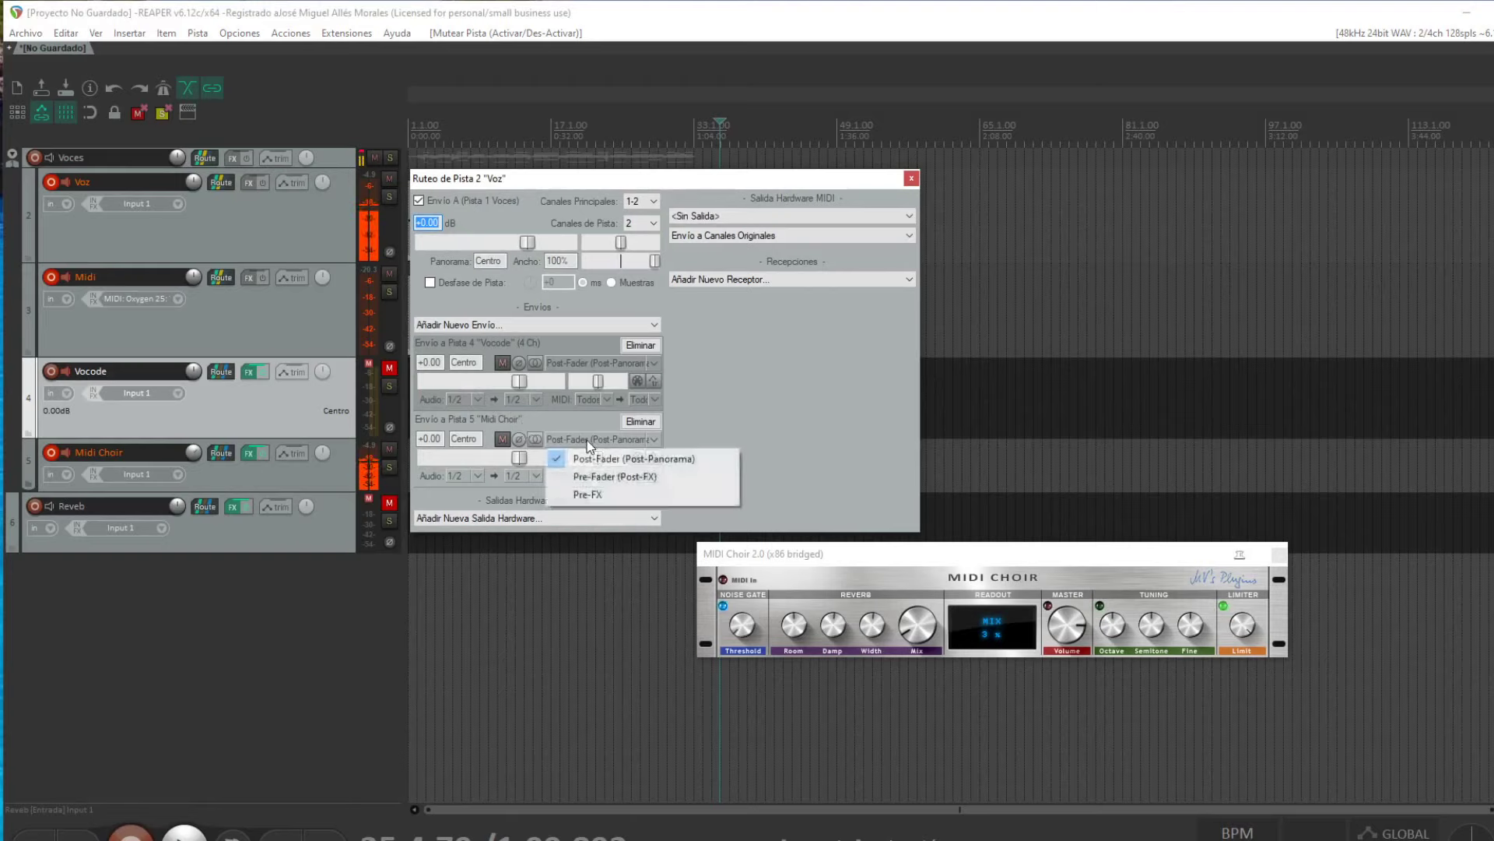
left_click(611, 476)
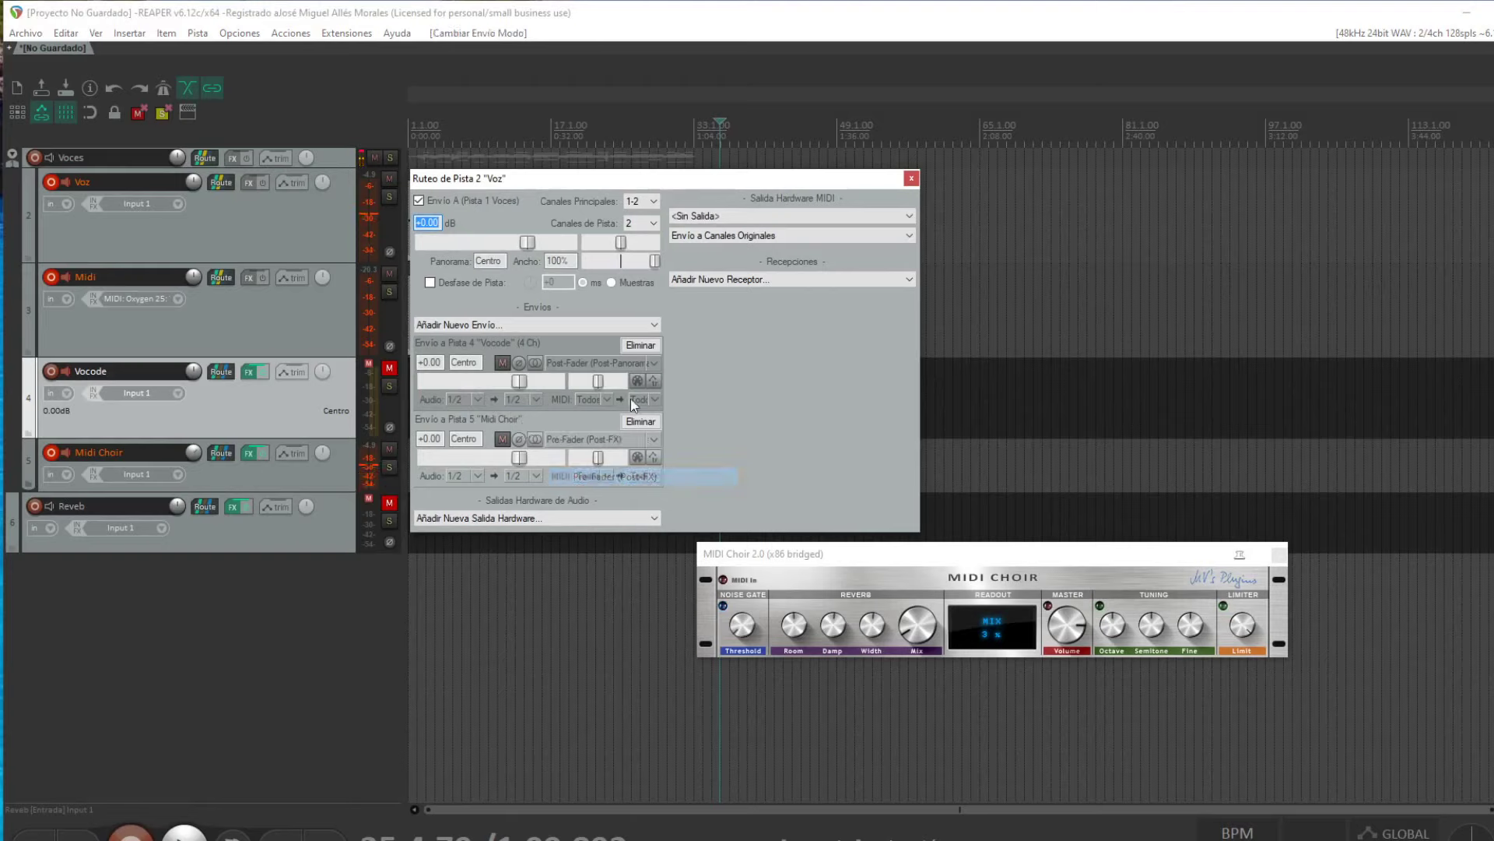
left_click(911, 179)
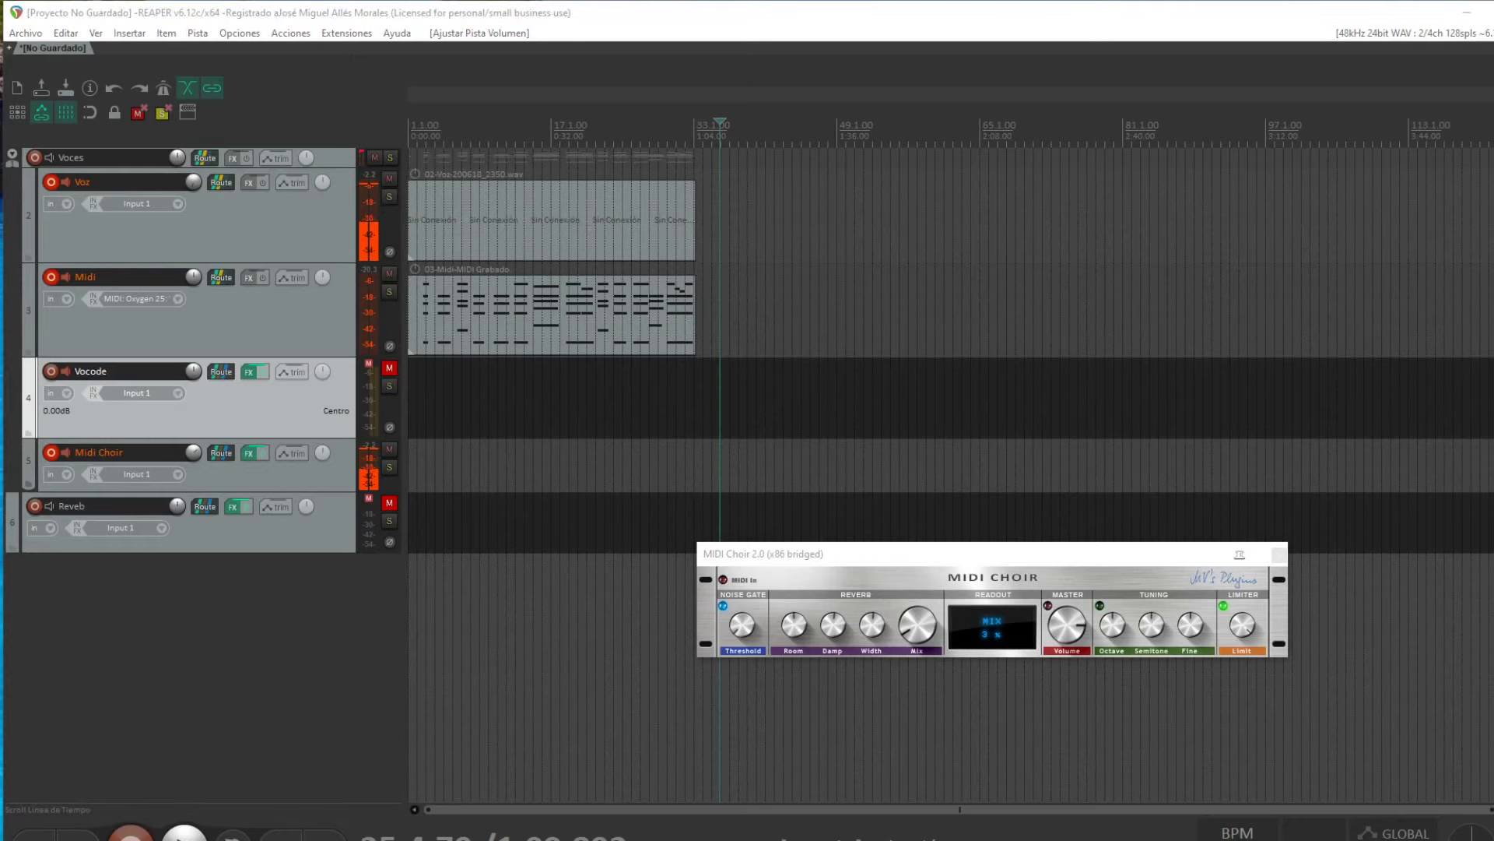
Step: Disarm the Voz, Midi and Midi Choir tracks and unmute Vocode
left_click(50, 370)
left_click(50, 452)
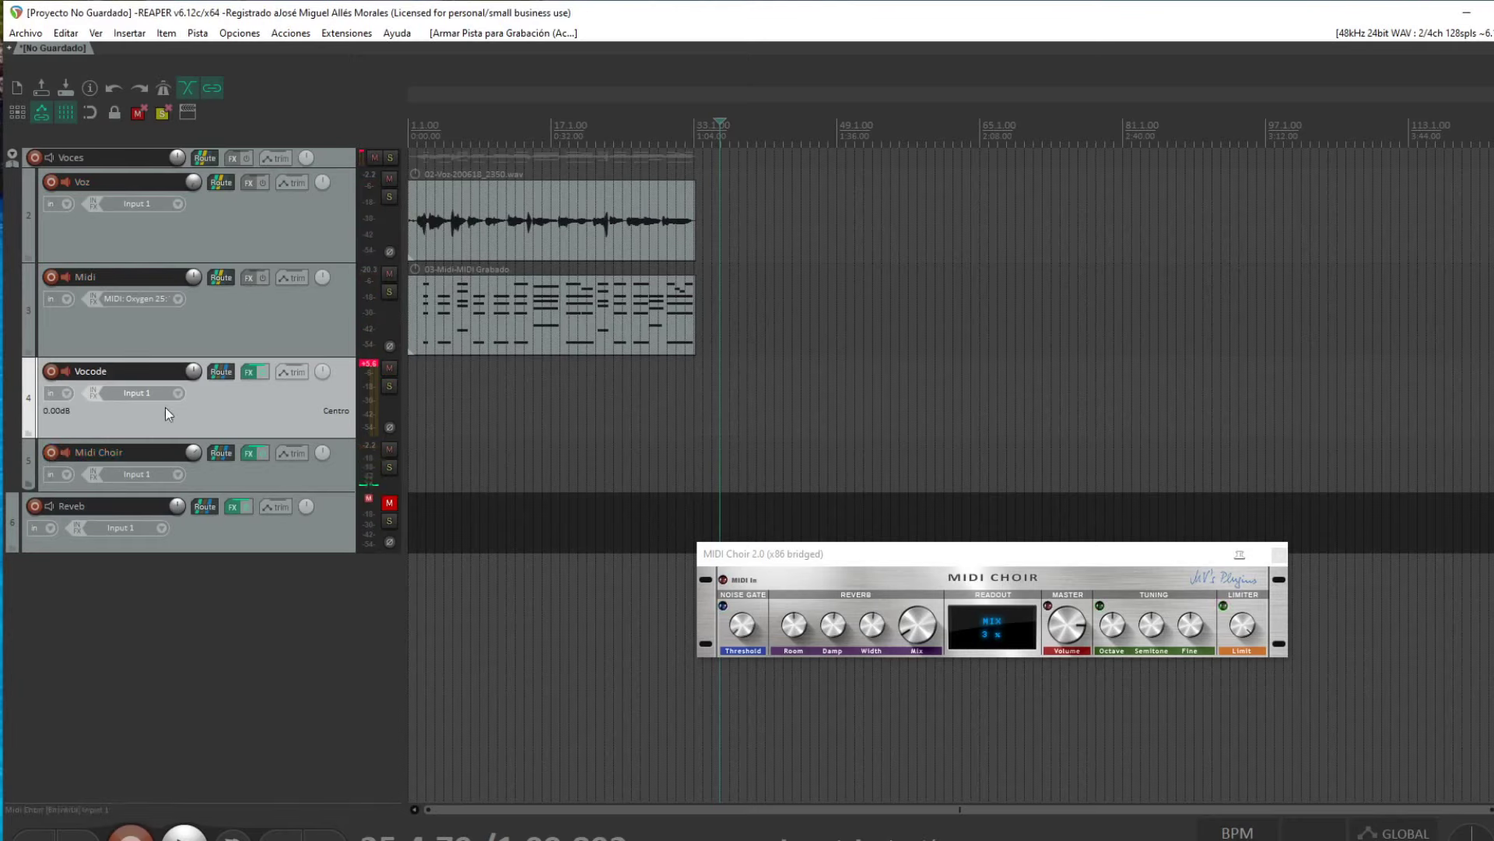